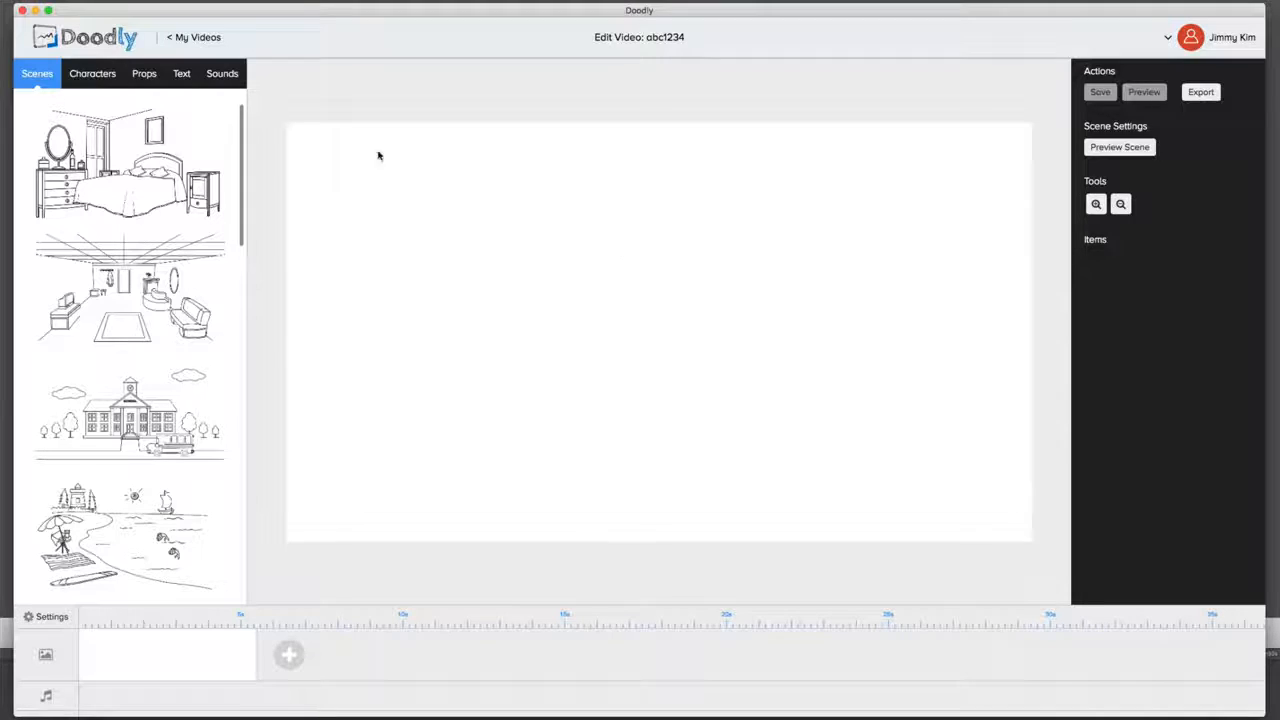
Step: Look through the characters, props, text and sounds libraries and return to the scenes library
left_click(112, 84)
left_click(143, 84)
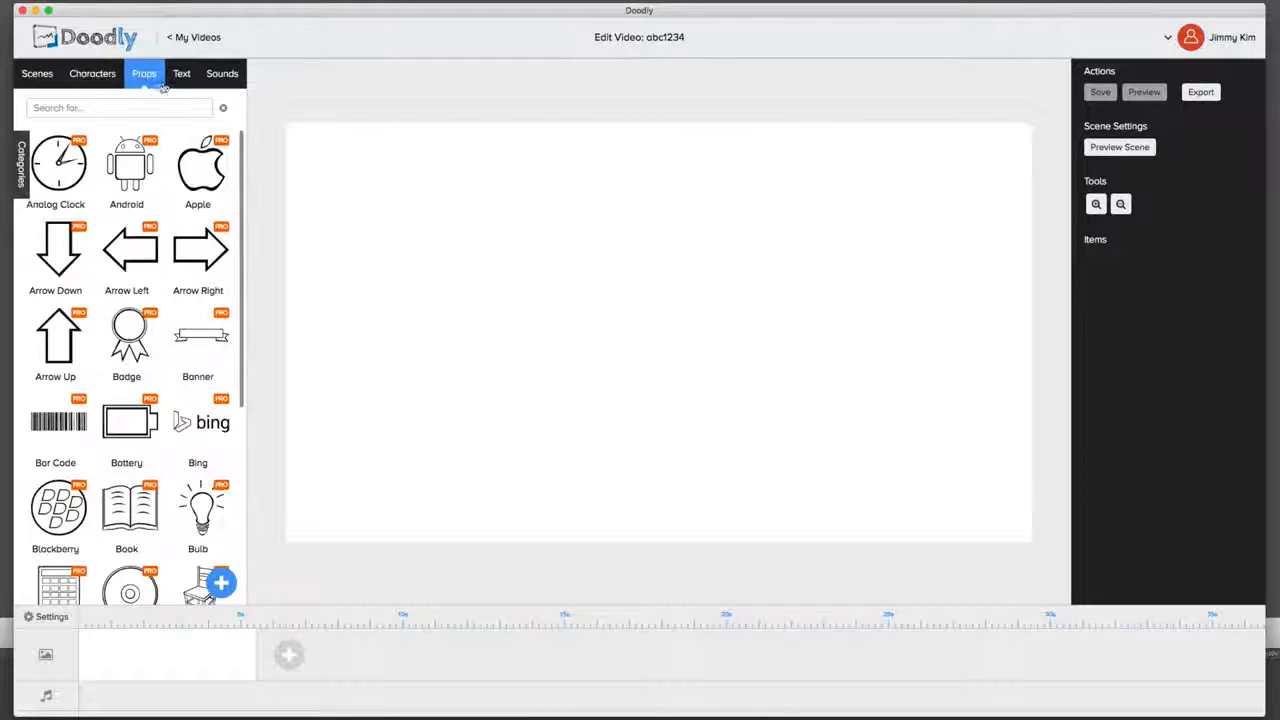
left_click(177, 85)
left_click(218, 80)
left_click(181, 82)
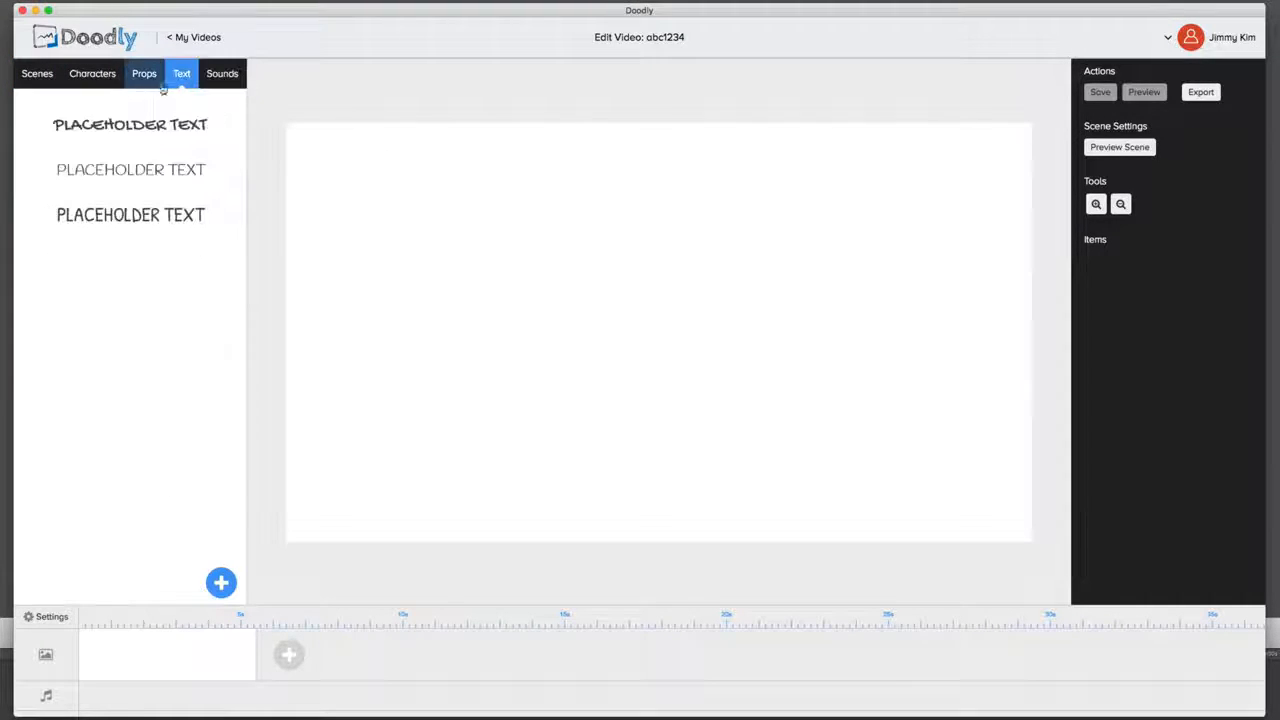
left_click(140, 84)
left_click(100, 76)
left_click(37, 75)
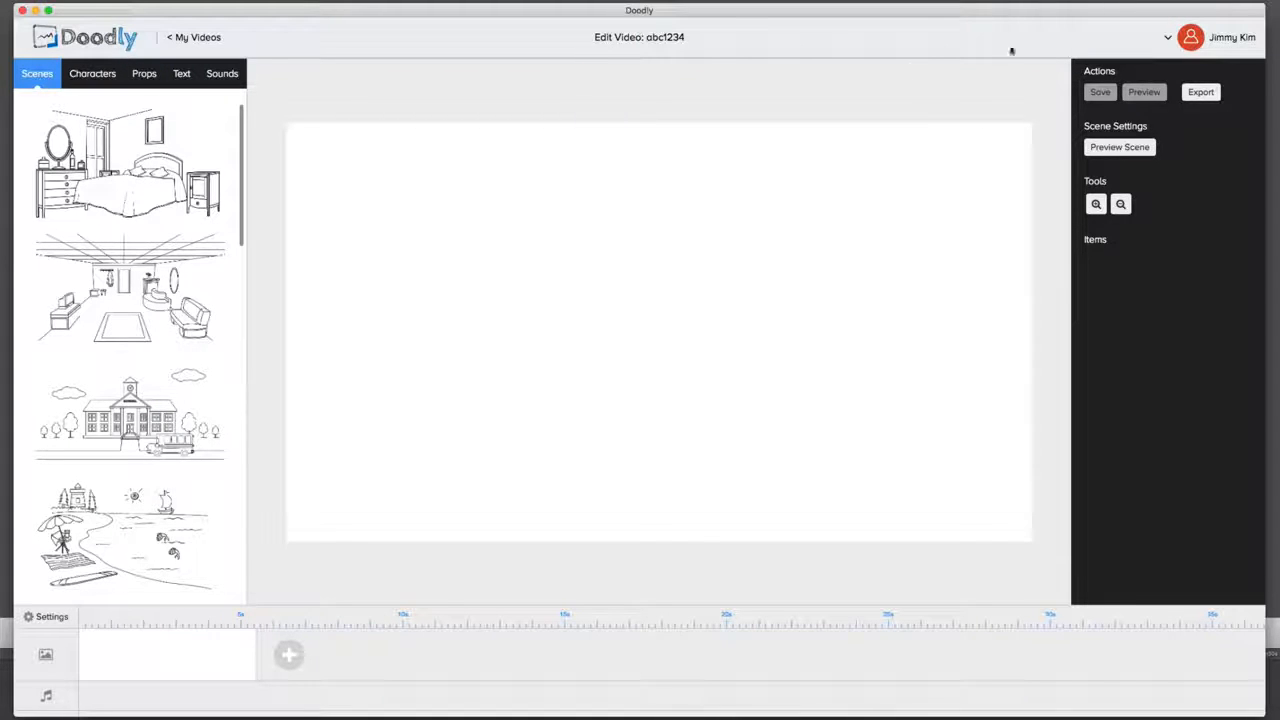
Step: Check the video settings, including the choice of when the video ends, and cancel without saving
left_click(32, 616)
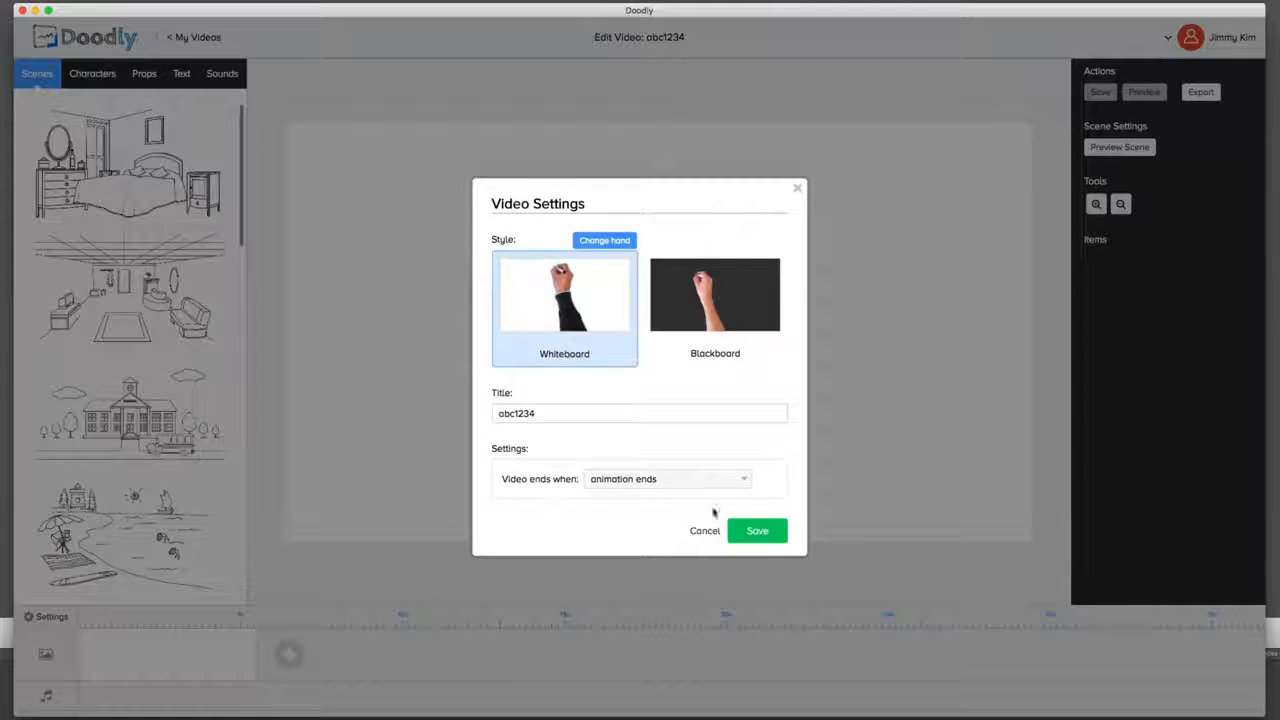
left_click(690, 488)
left_click(692, 484)
left_click(704, 531)
Step: Browse the character library to examine the available figures and poses
left_click(90, 73)
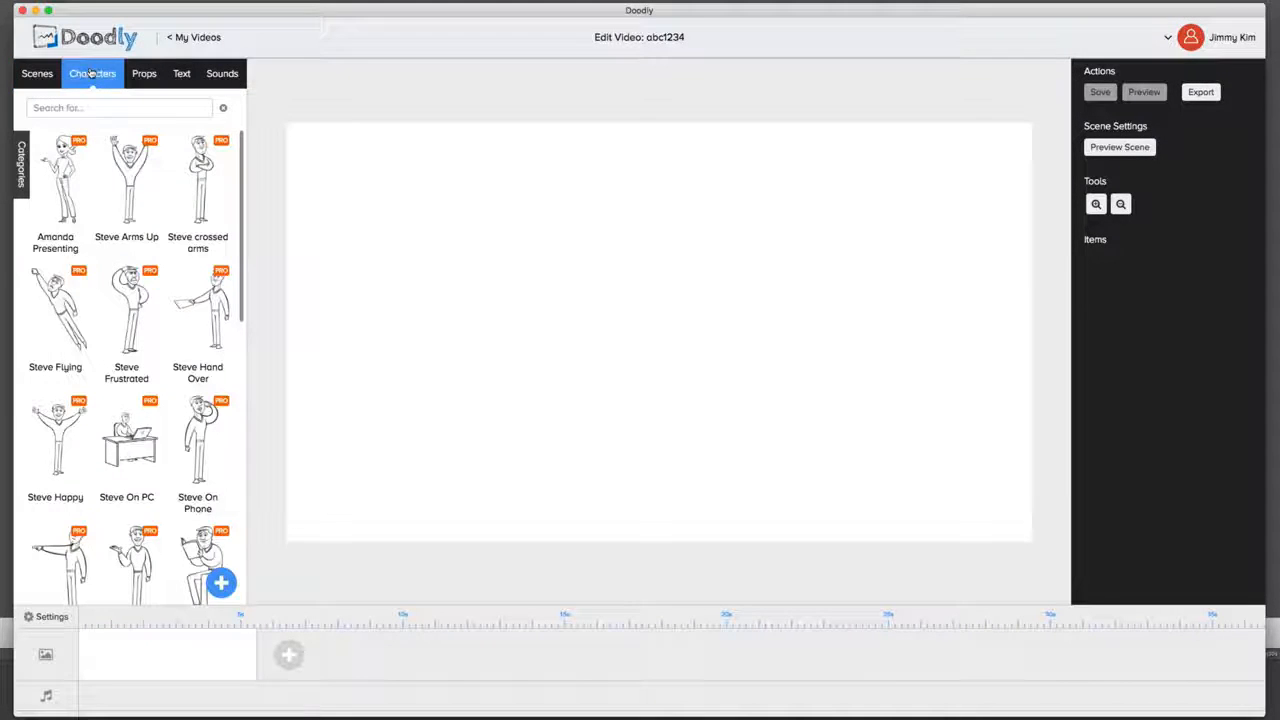
scroll(181, 215, "down", 5)
scroll(166, 344, "down", 10)
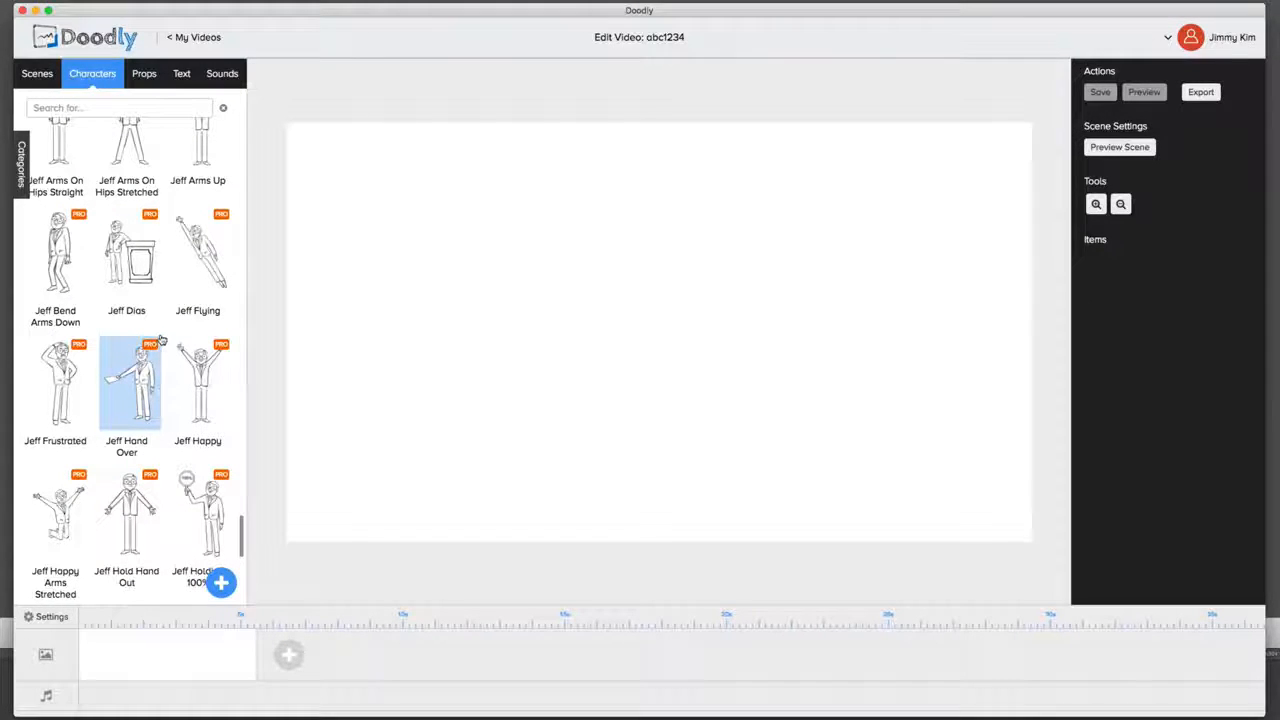
scroll(155, 355, "down", 5)
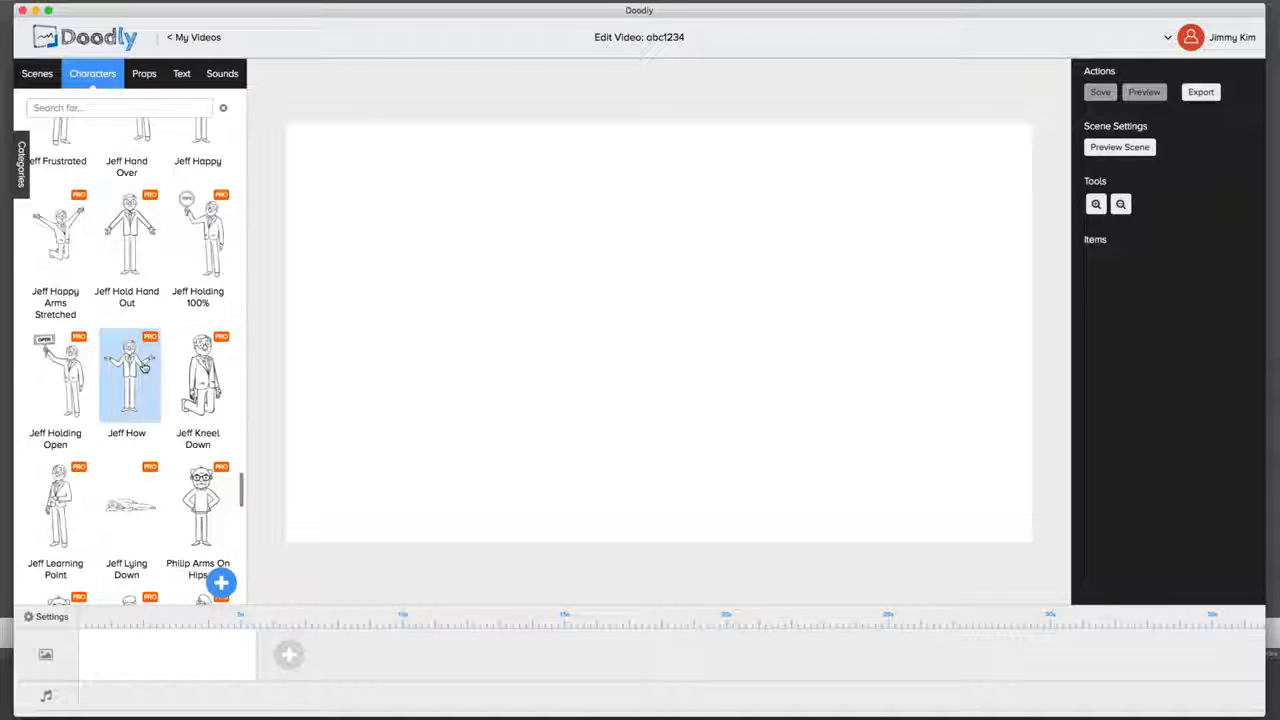
scroll(145, 368, "down", 15)
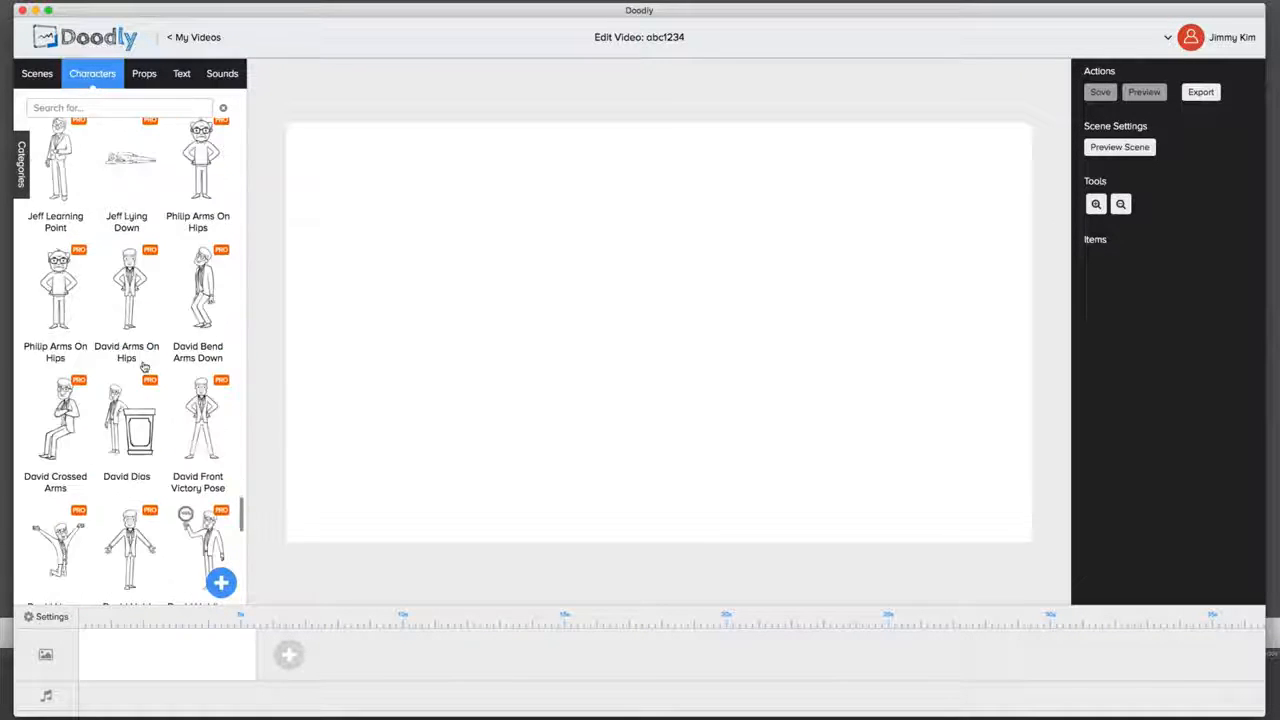
scroll(146, 364, "up", 3)
scroll(147, 362, "down", 20)
scroll(148, 361, "up", 20)
scroll(147, 362, "up", 15)
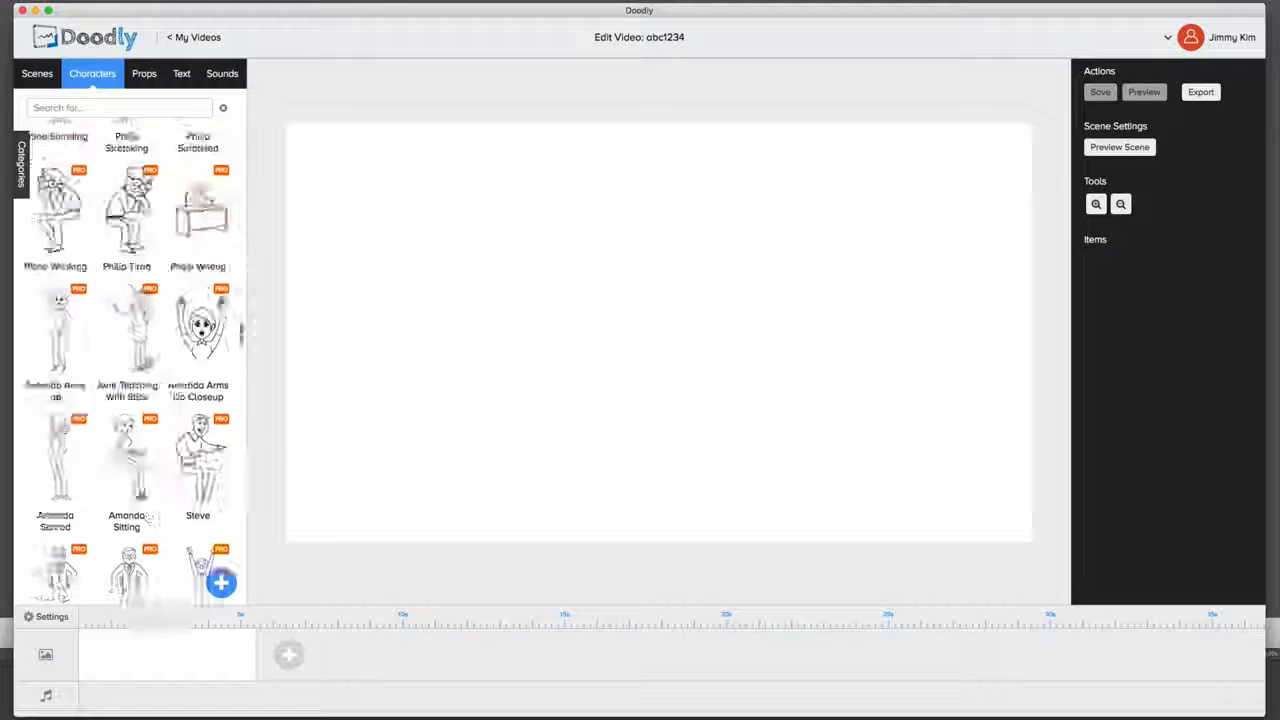
scroll(147, 362, "up", 5)
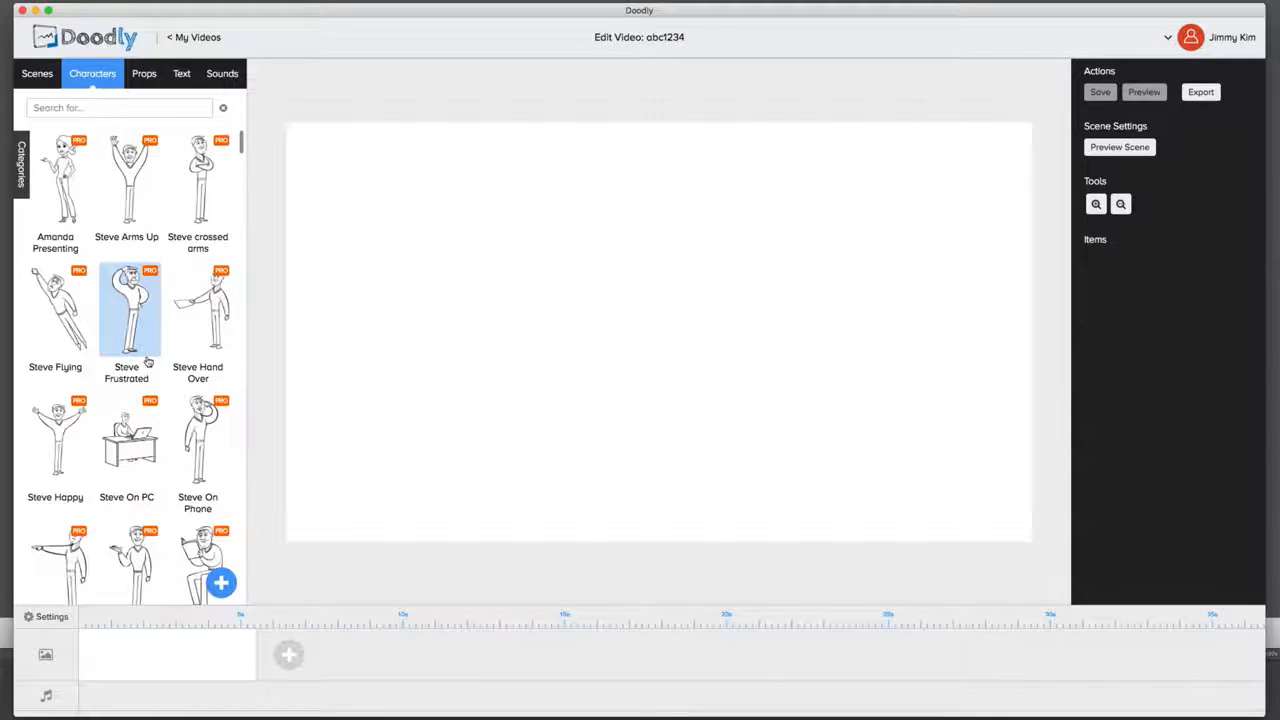
scroll(147, 362, "down", 5)
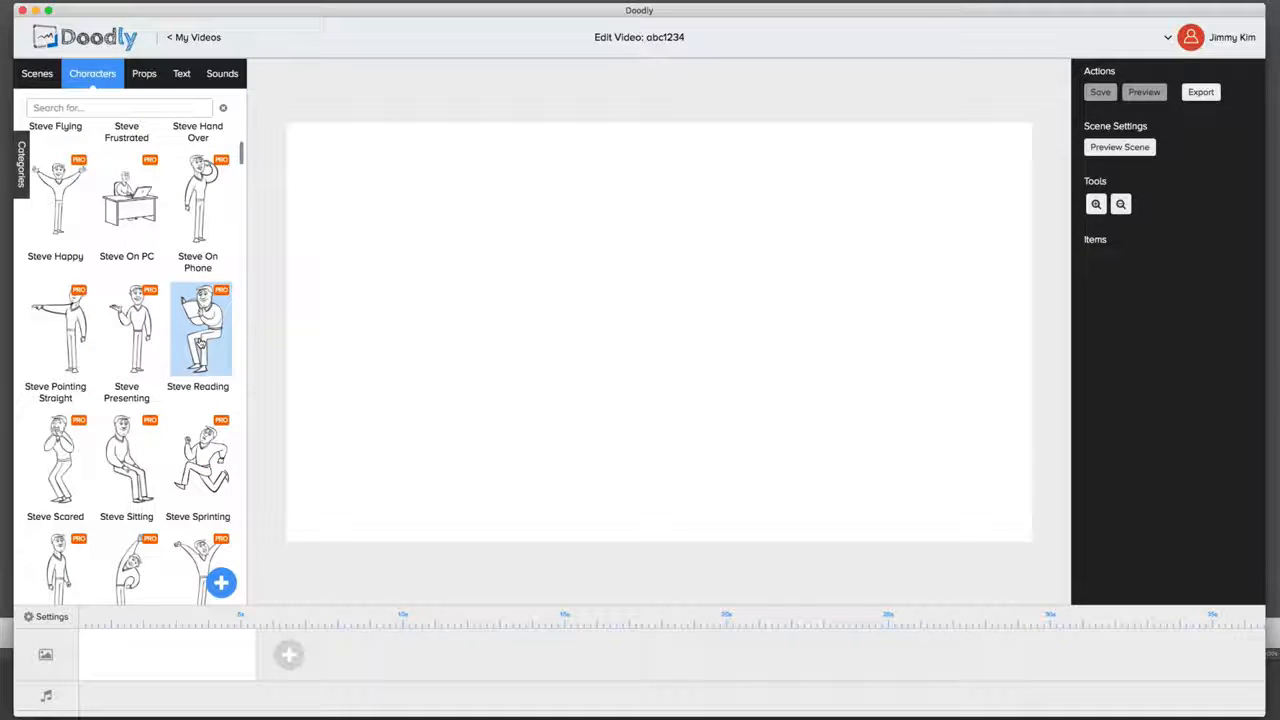
Step: Add the first wooden chair from a props search for "chair" and the Steve Reading character to the scene
left_click(143, 74)
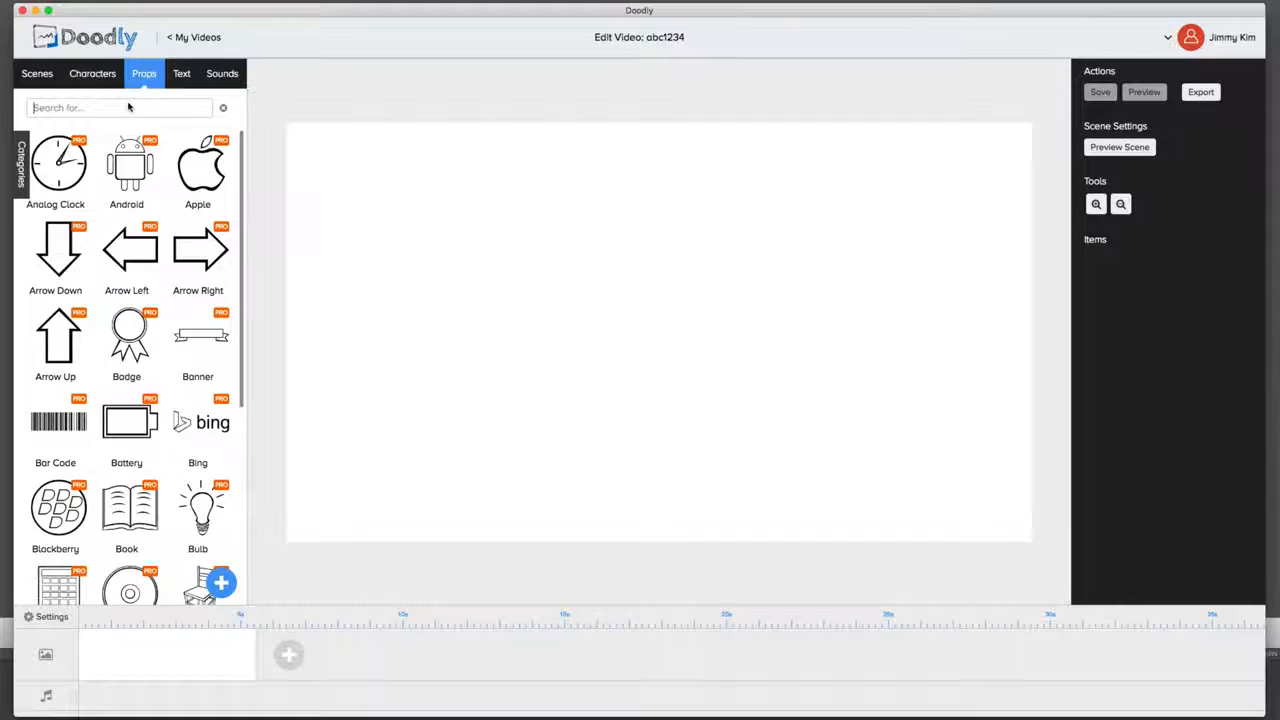
type("chair")
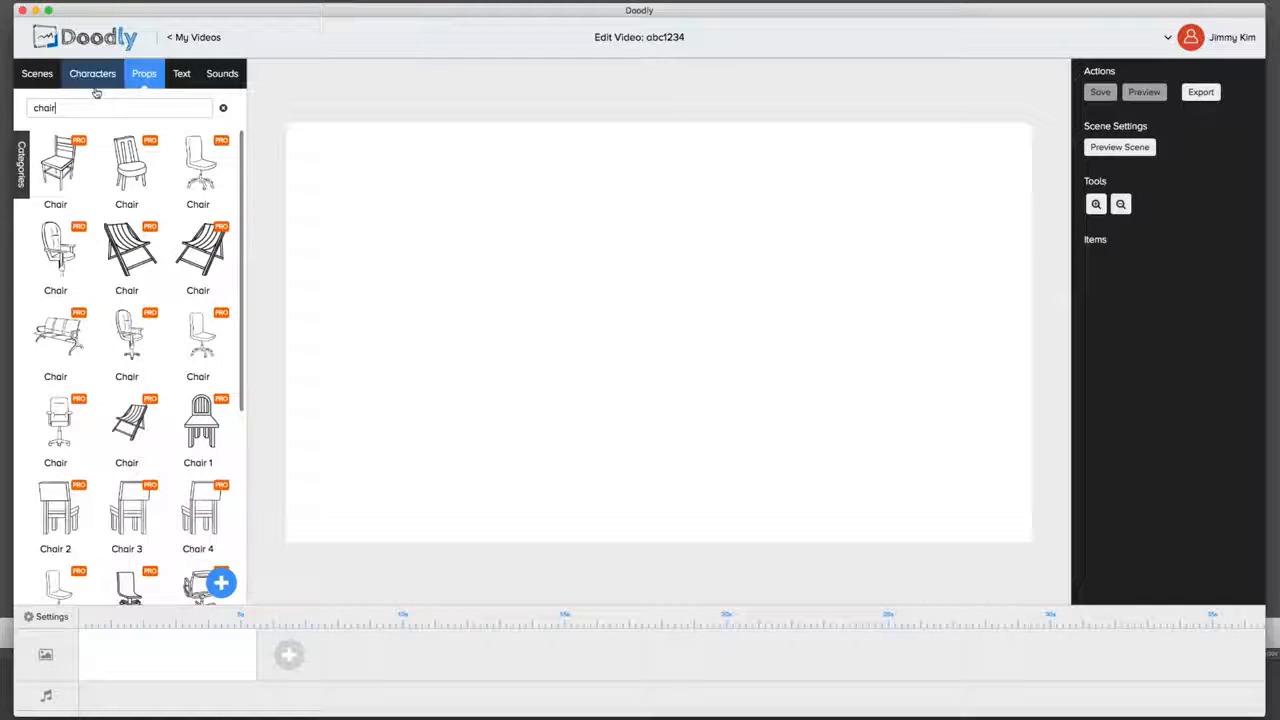
left_click(58, 165)
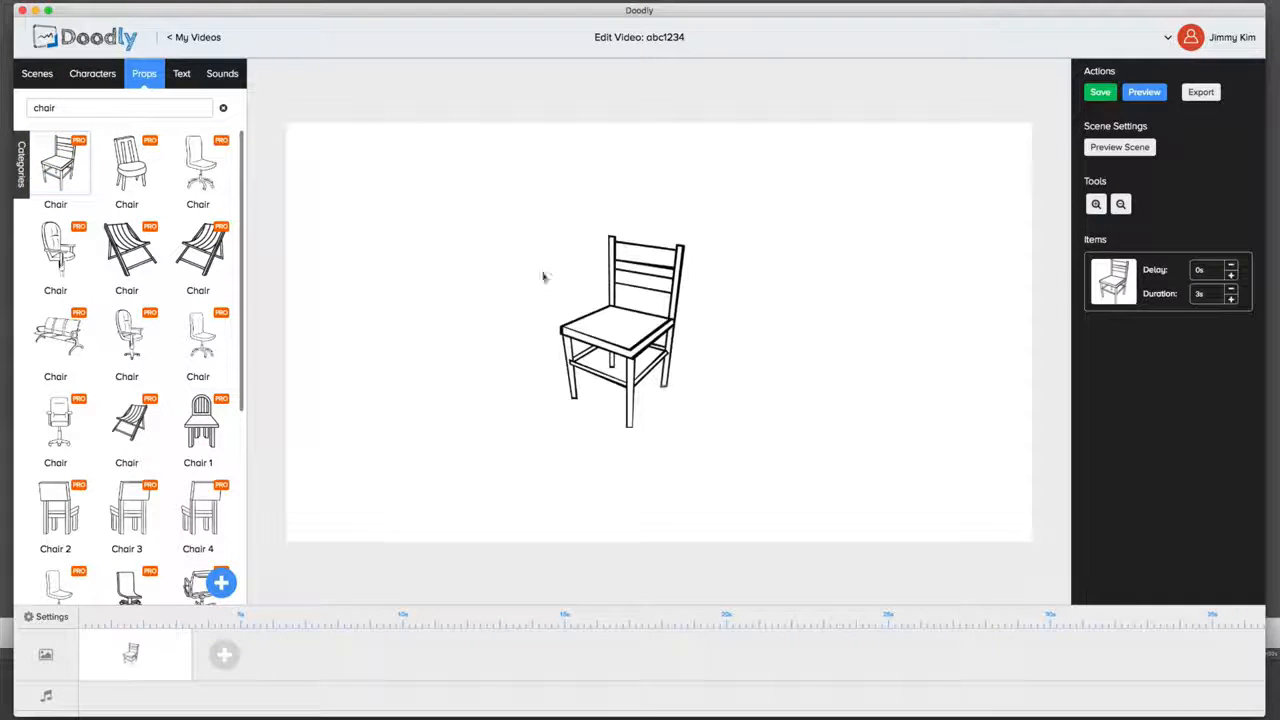
left_click(92, 73)
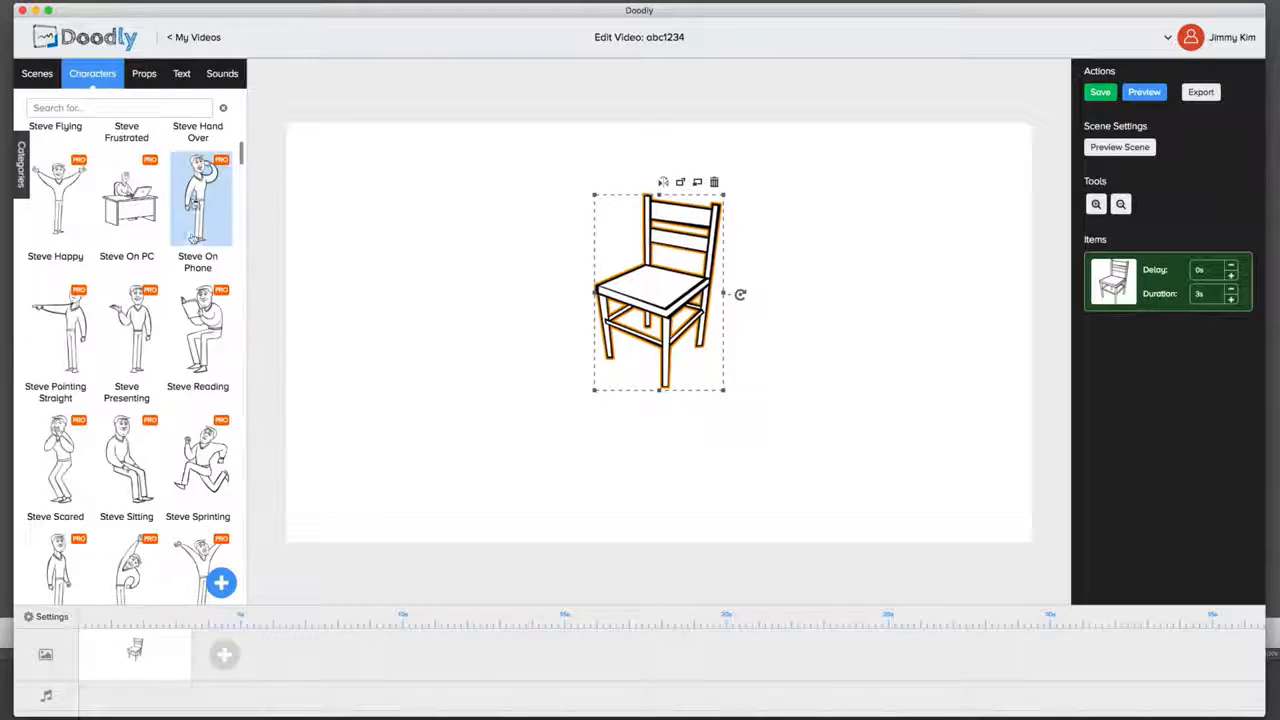
left_click(192, 350)
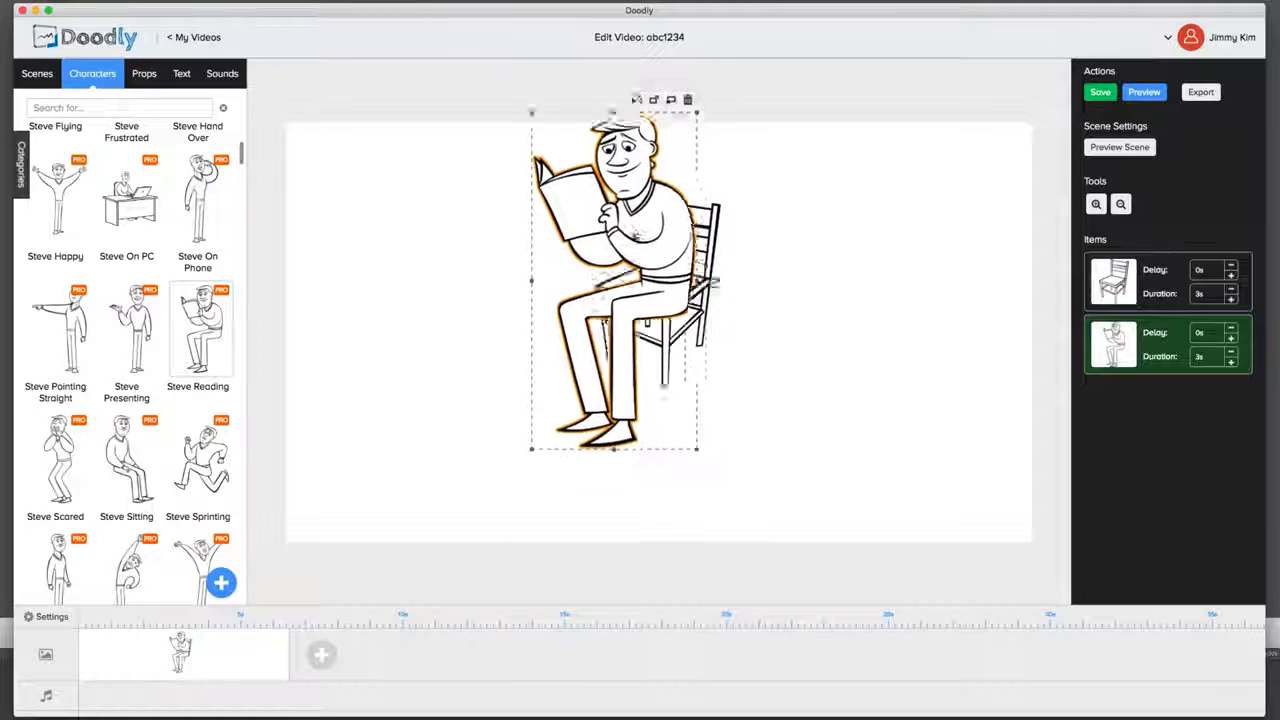
Step: Move the chair out from behind the reading man and enlarge it beside him
left_click_drag(707, 335, 797, 395)
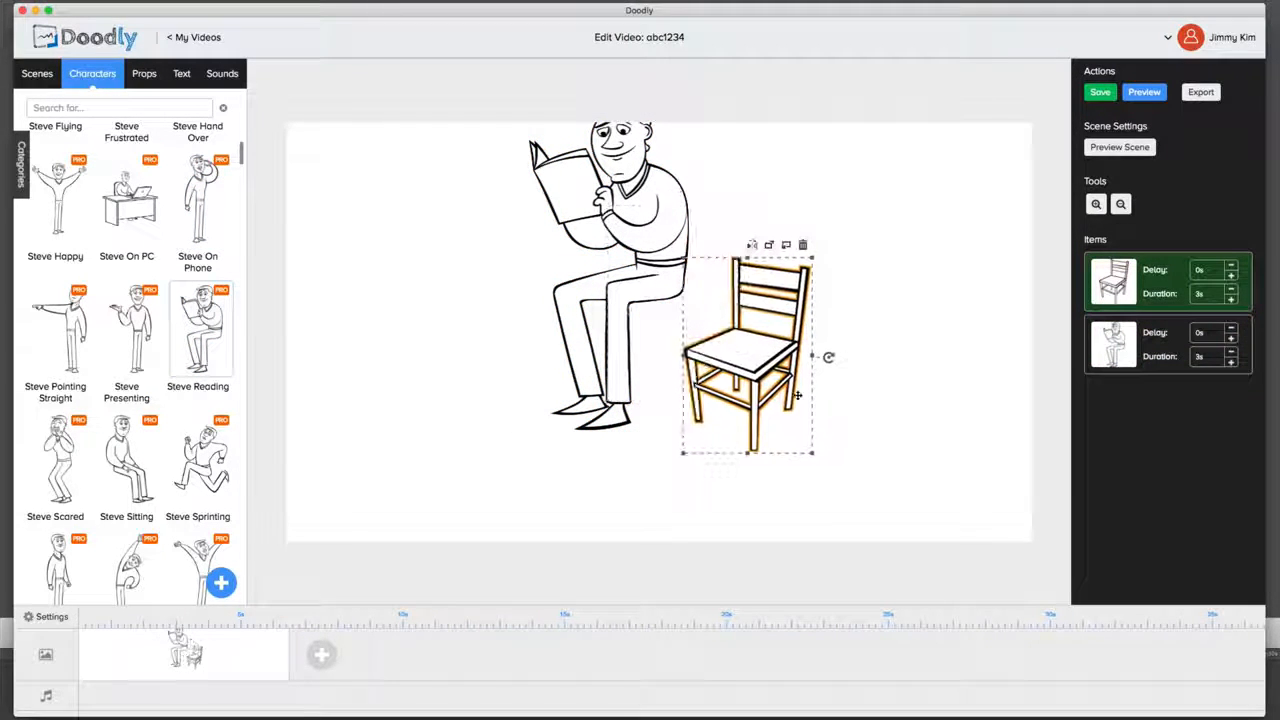
left_click_drag(813, 453, 859, 526)
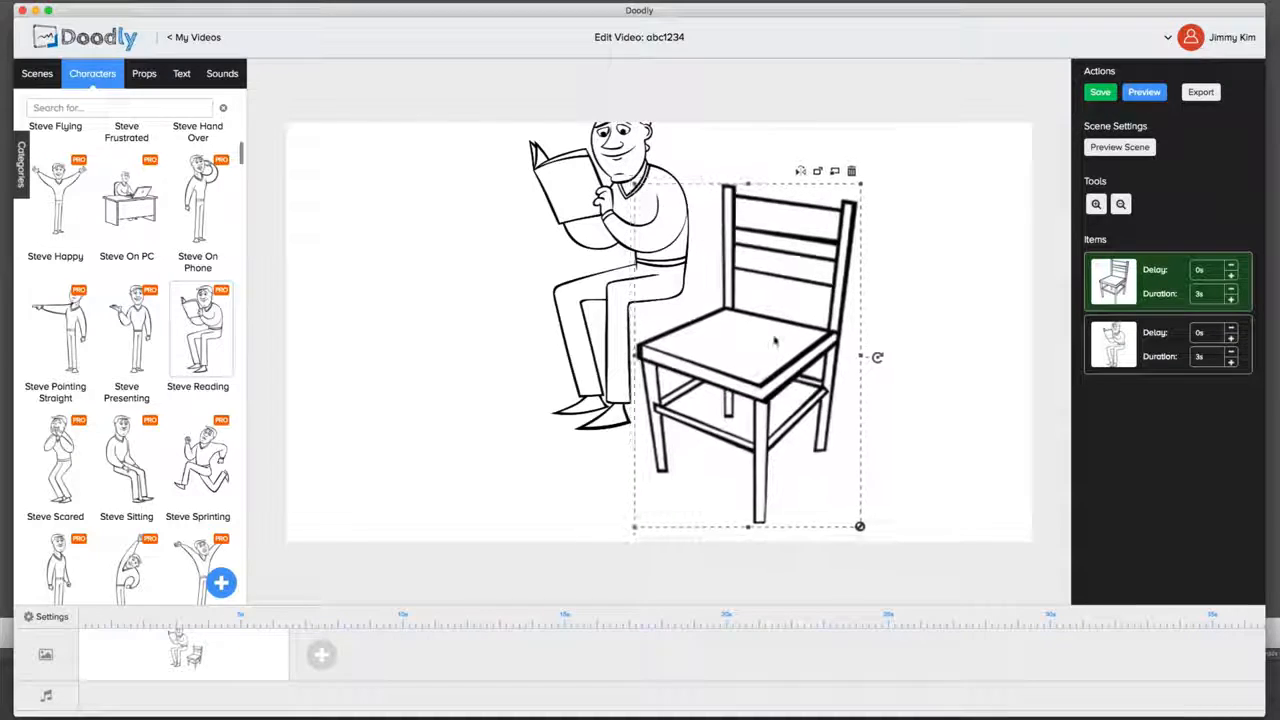
left_click_drag(826, 264, 861, 241)
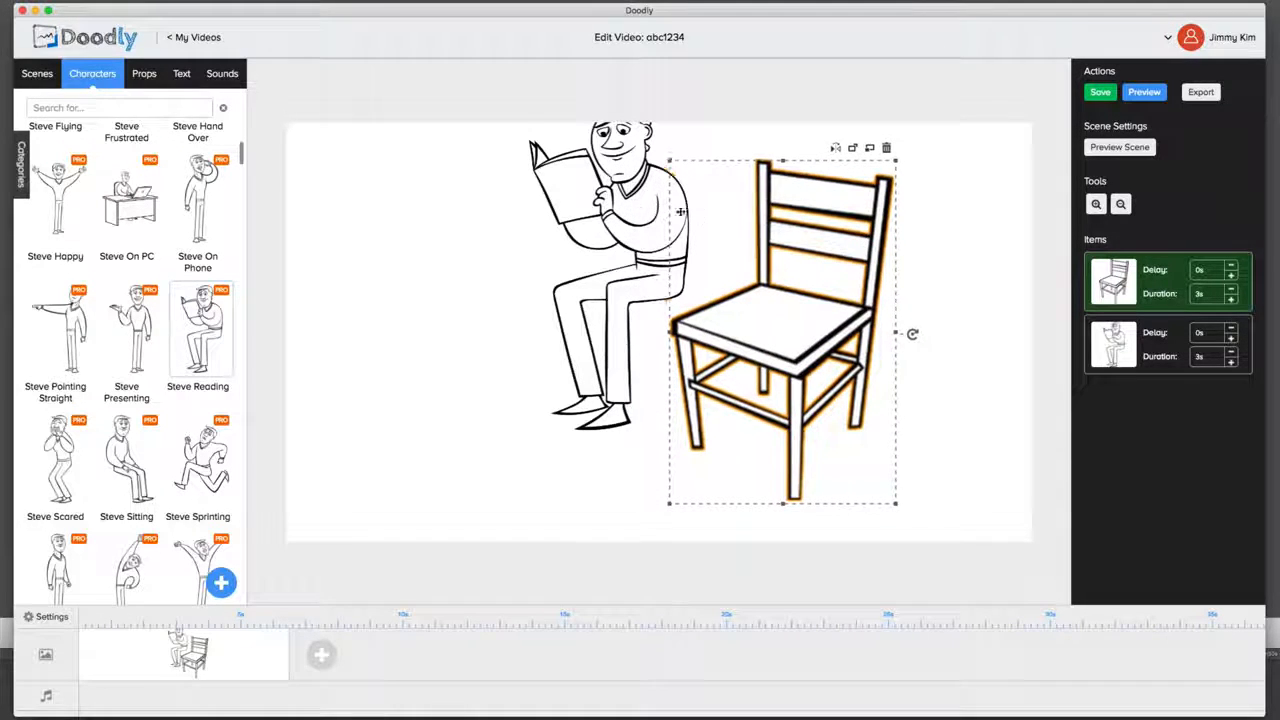
Step: Move the reading man onto the front of the chair's seat and shrink him slightly
left_click_drag(648, 246, 757, 264)
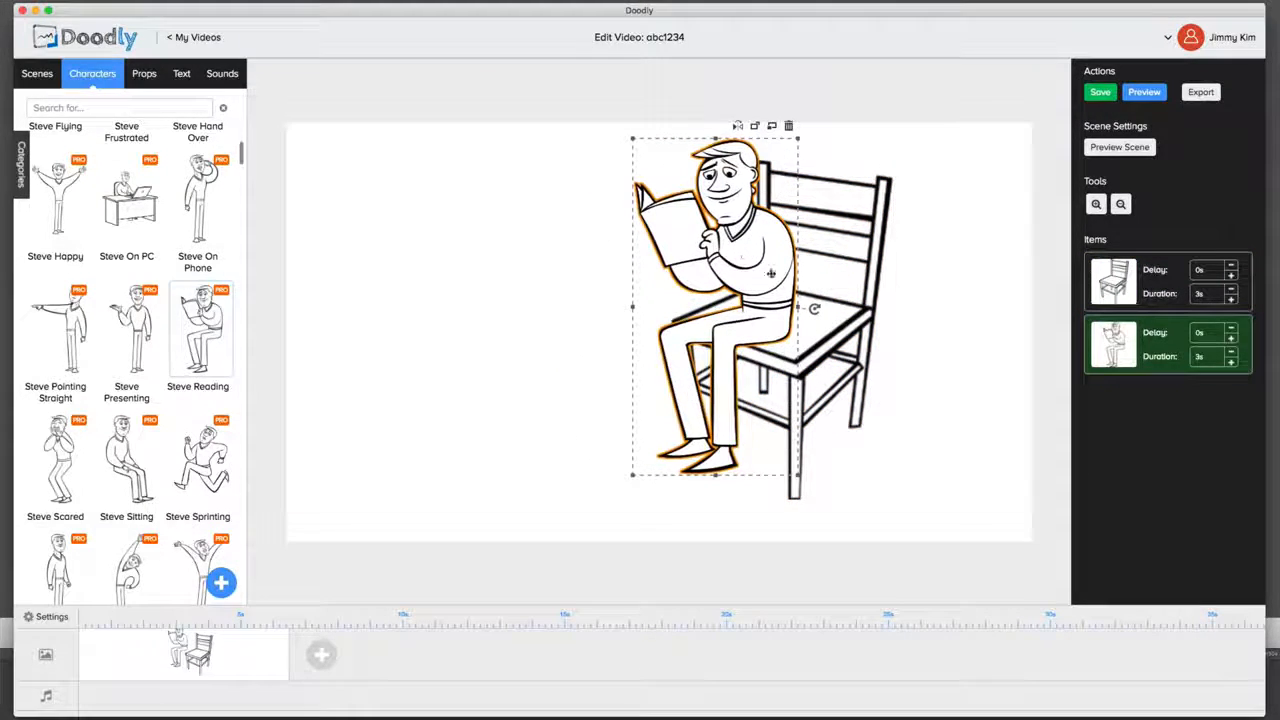
left_click_drag(819, 489, 803, 447)
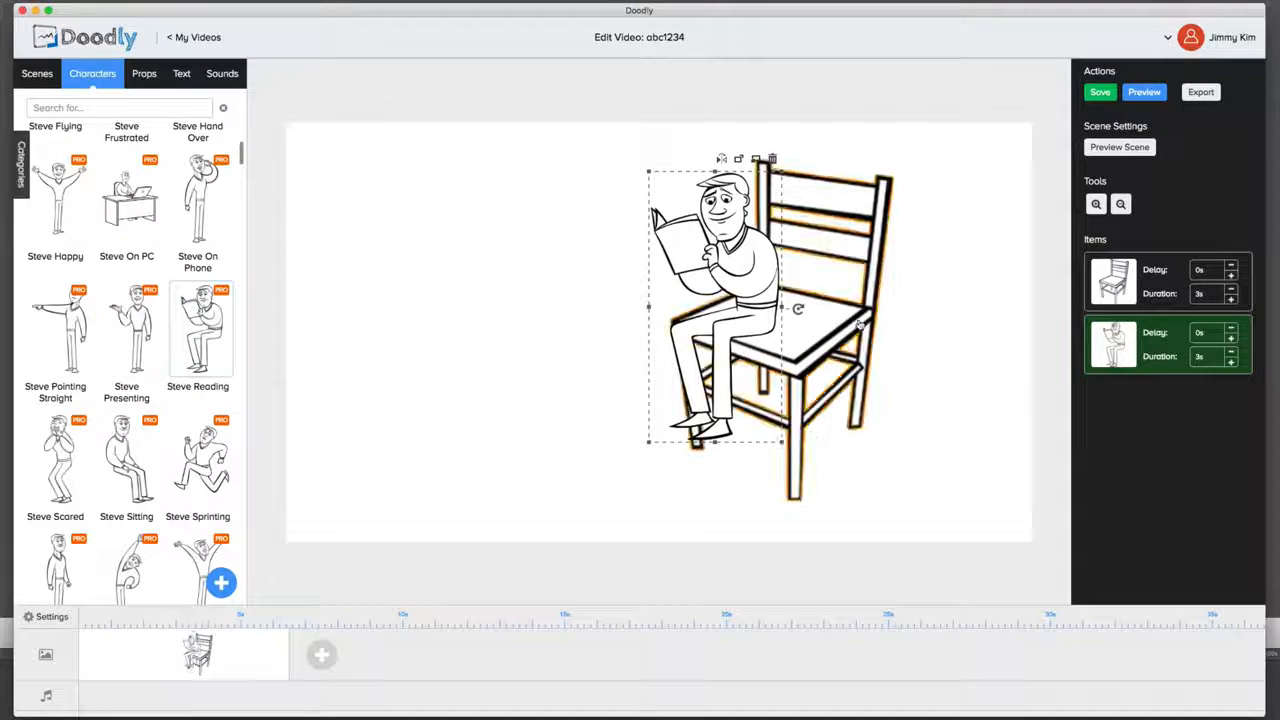
left_click(812, 446)
Step: Shrink the chair to suit the reading man and place it underneath him
left_click(911, 300)
left_click(885, 220)
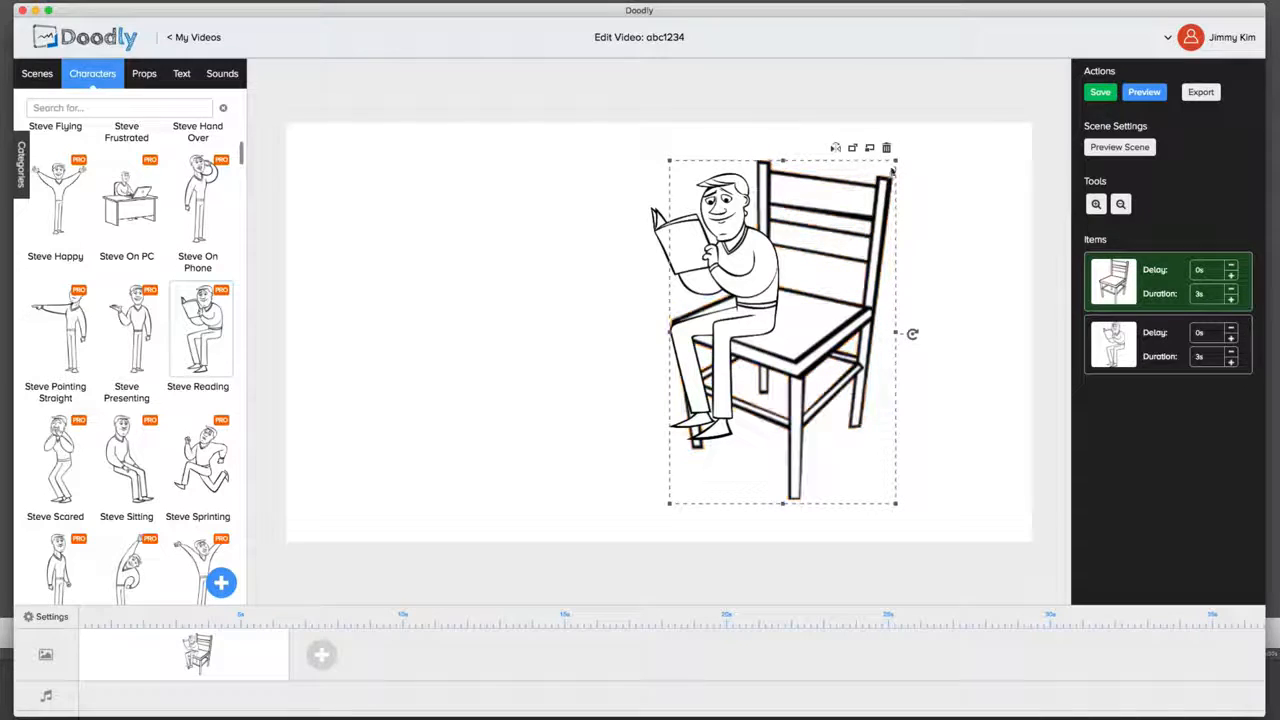
left_click_drag(895, 162, 850, 229)
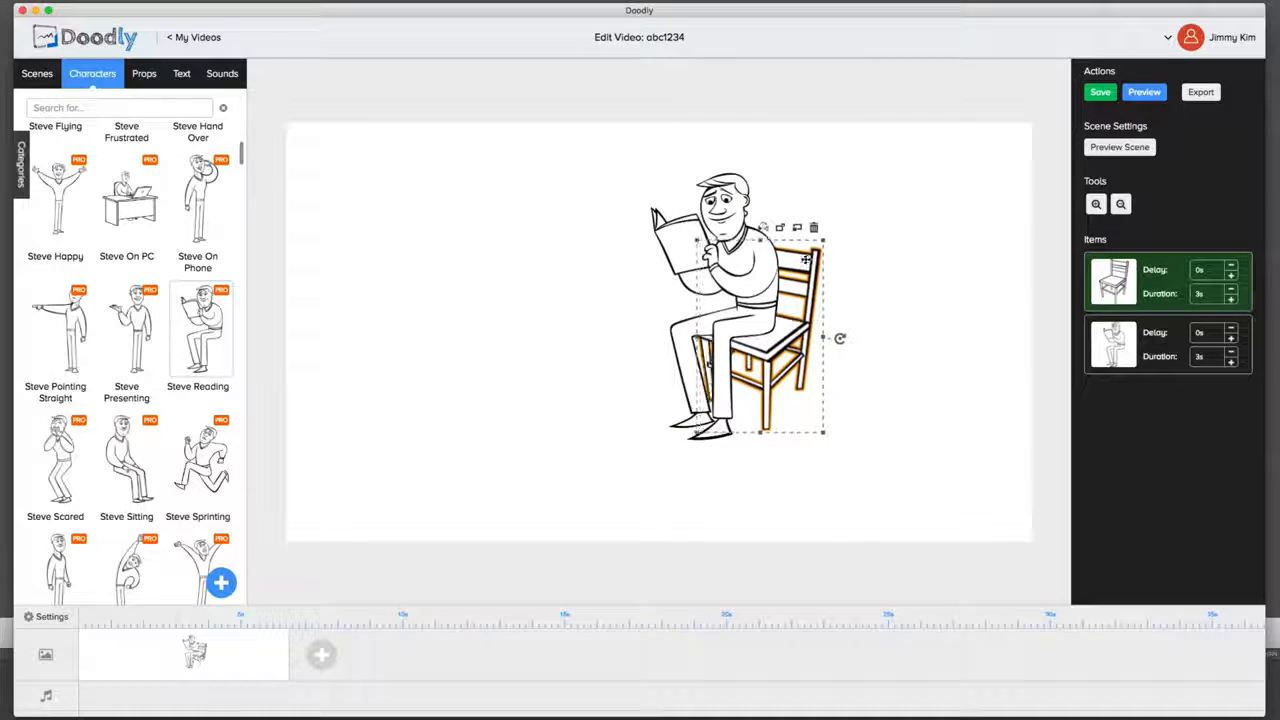
Step: Send the reading man behind the chair, and bring him back in front of it
left_click(755, 175)
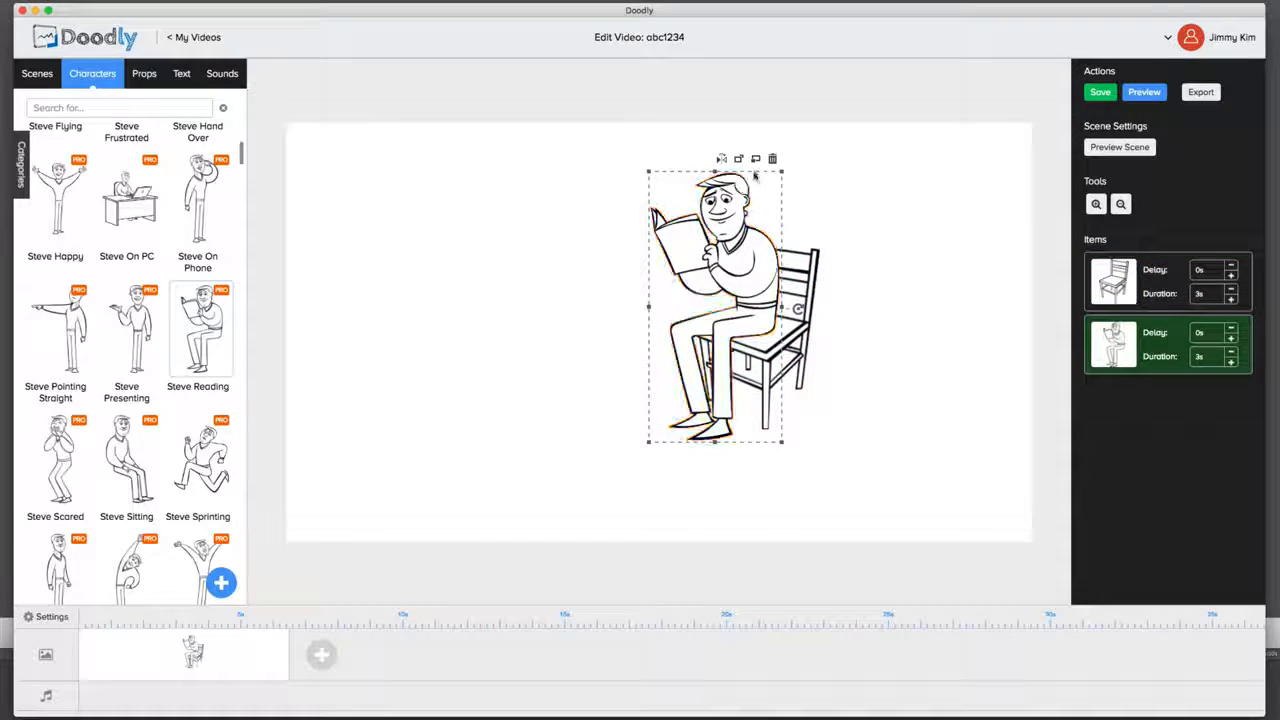
left_click(755, 159)
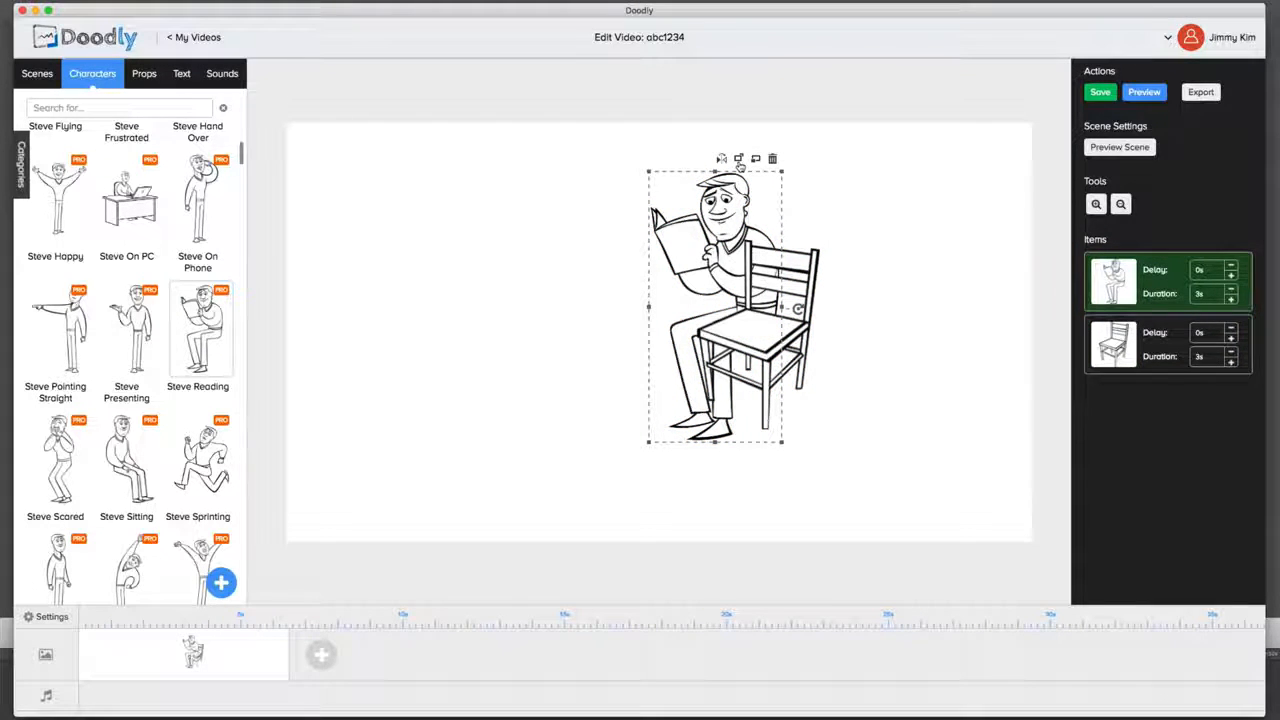
left_click(738, 159)
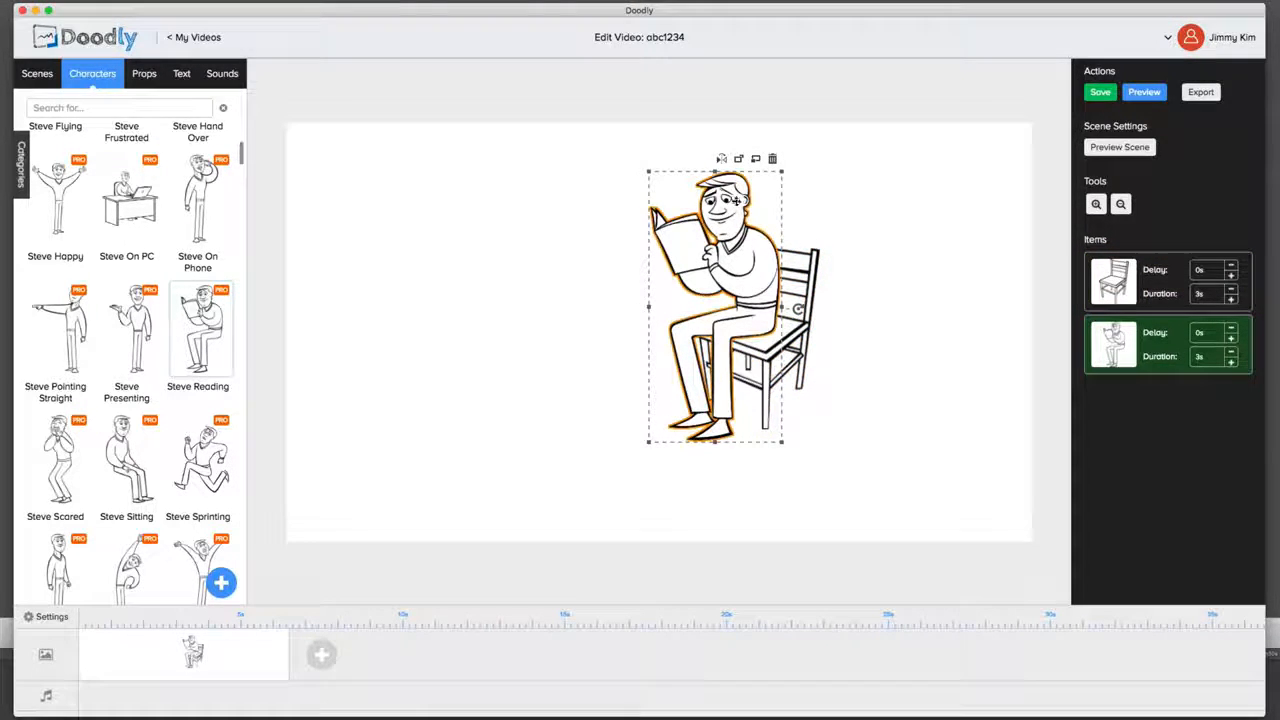
Step: Try out flipping, stretching and rotating the reading man in place, and deselect him
left_click(722, 160)
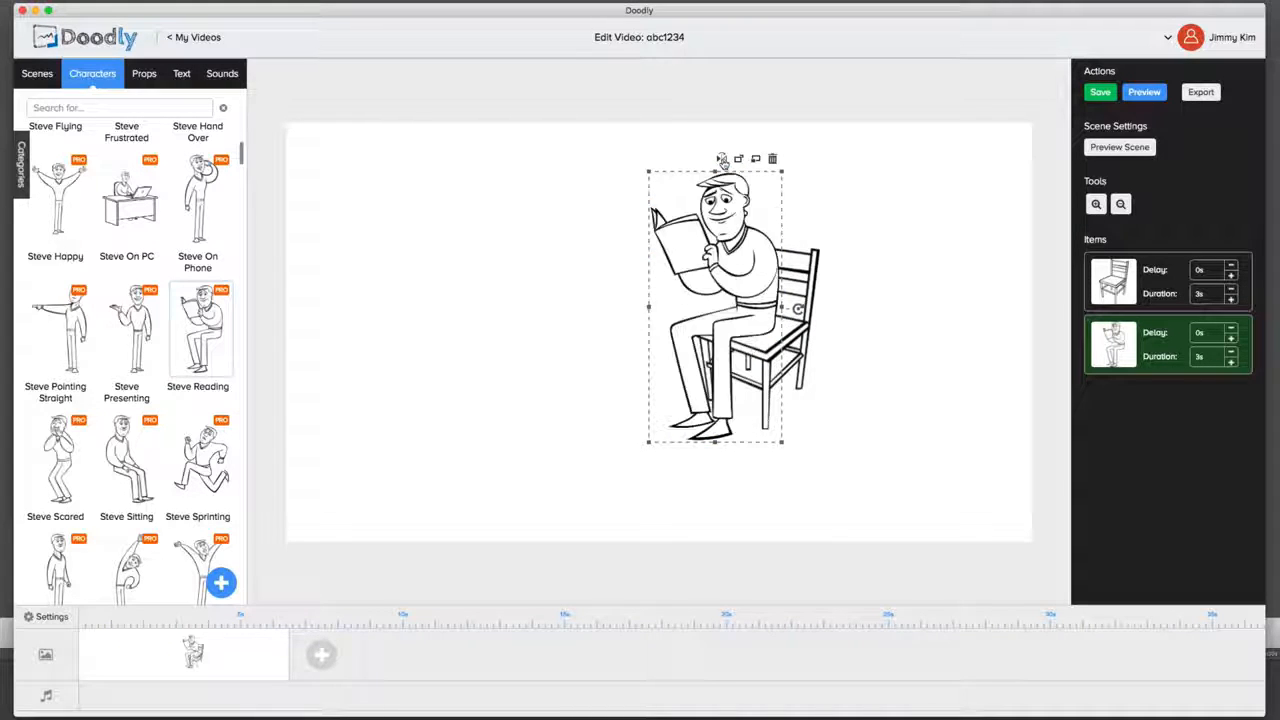
mouse_move(782, 306)
left_mouse_down()
mouse_move(785, 360)
mouse_move(630, 380)
mouse_move(615, 278)
mouse_move(716, 198)
mouse_move(781, 228)
mouse_move(806, 272)
mouse_move(771, 309)
left_mouse_up()
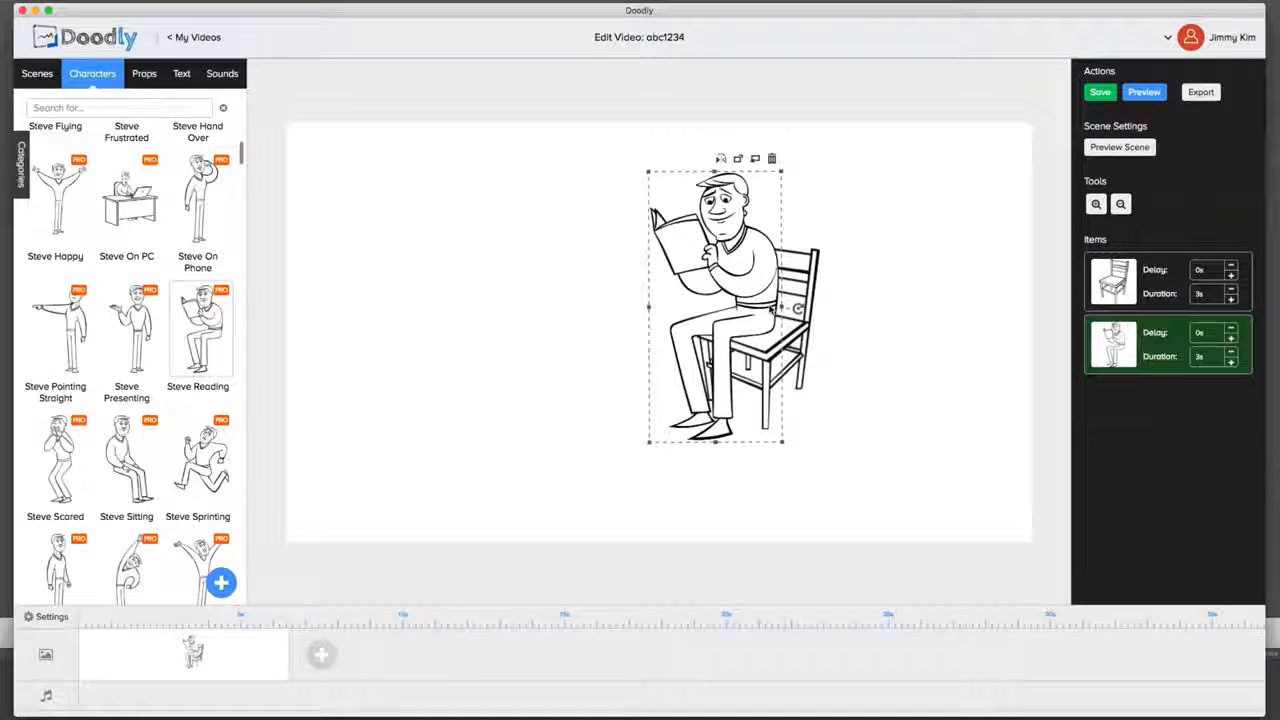
left_click_drag(797, 310, 798, 313)
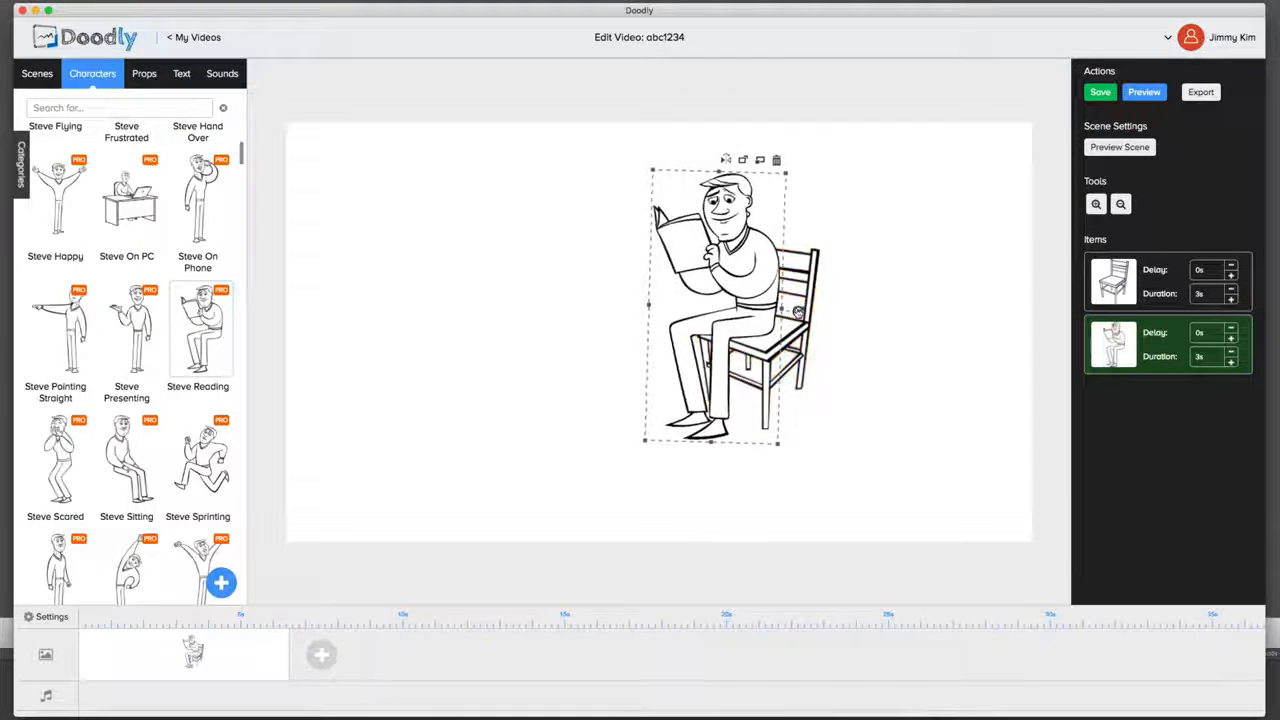
left_click(562, 276)
Step: Search the props for "table" and add the desk with the trapezoid top and panelled front to the scene
left_click(144, 73)
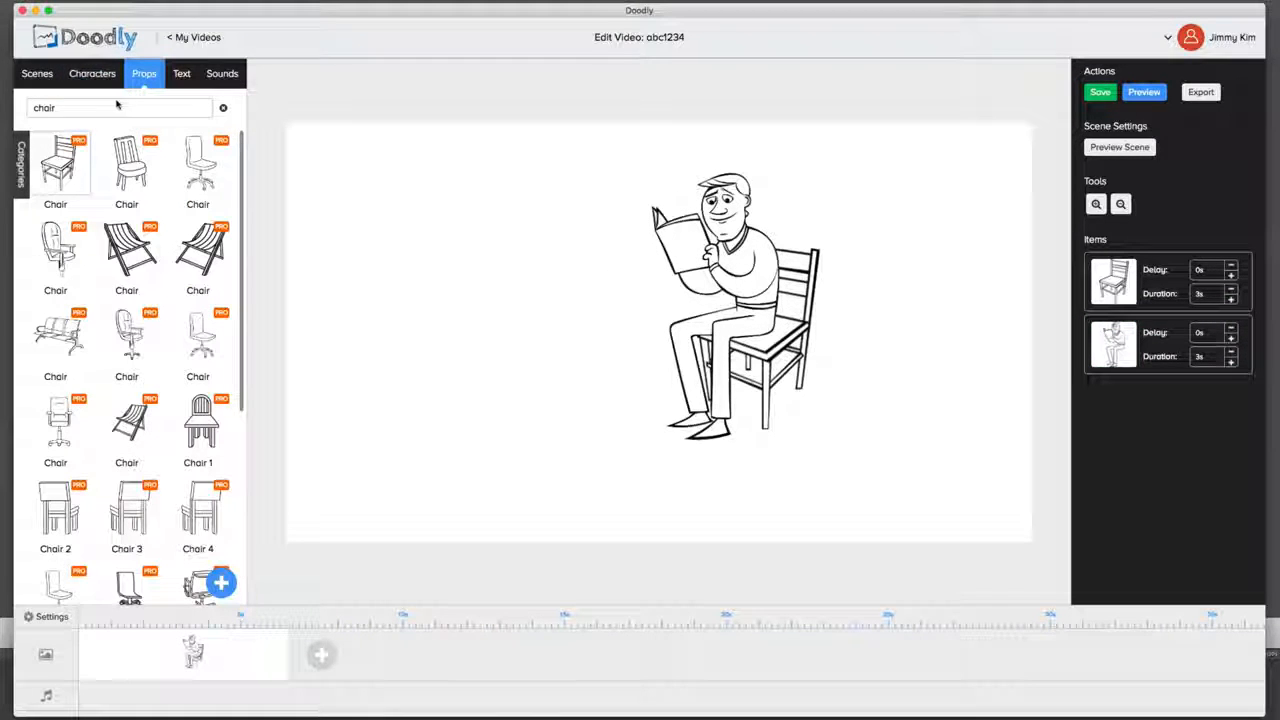
type("table")
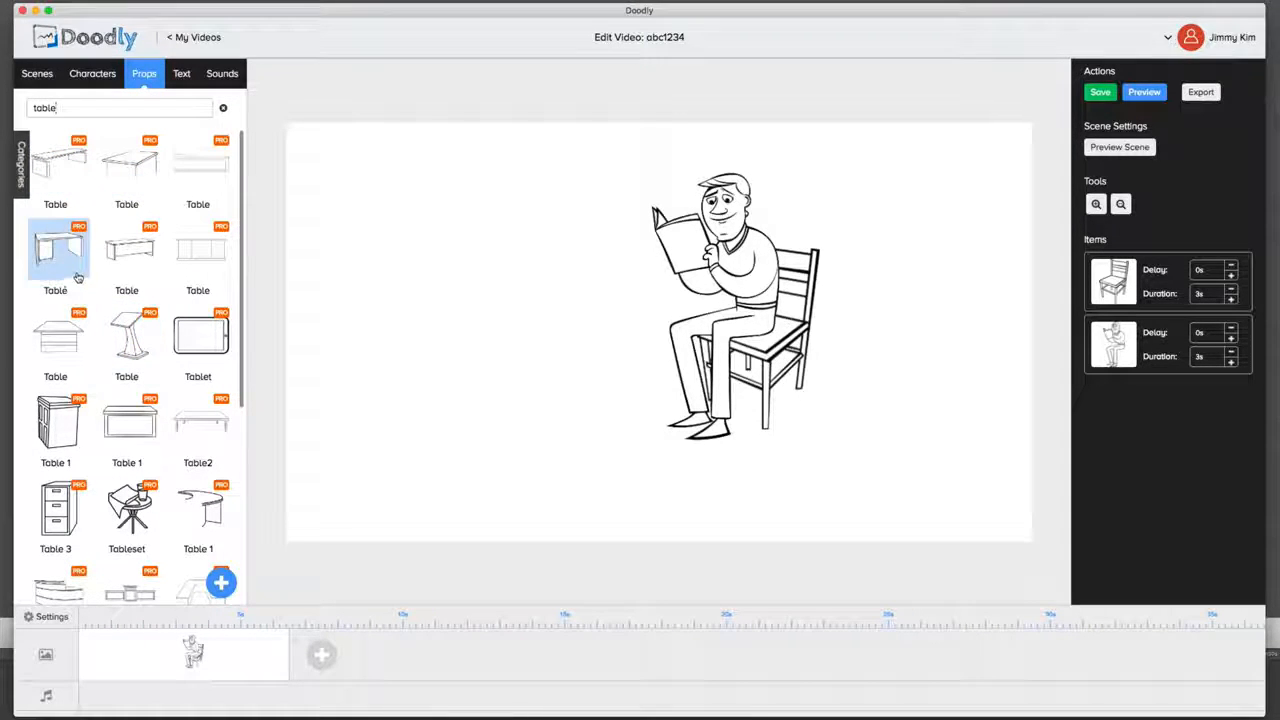
left_click(58, 338)
Step: Resize the table and position it in front of the reading man so its edge overlaps his legs
left_click_drag(617, 291, 494, 279)
left_click_drag(860, 153, 714, 240)
left_click_drag(636, 277, 627, 309)
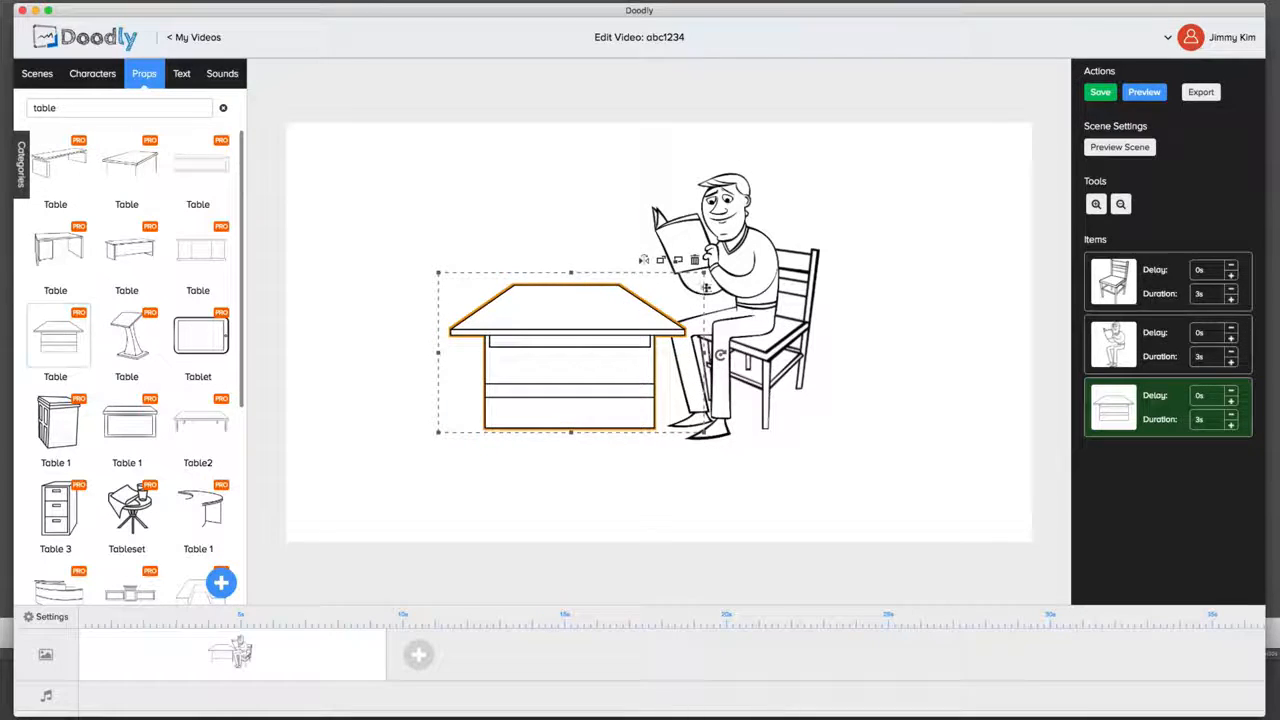
left_click_drag(705, 273, 750, 245)
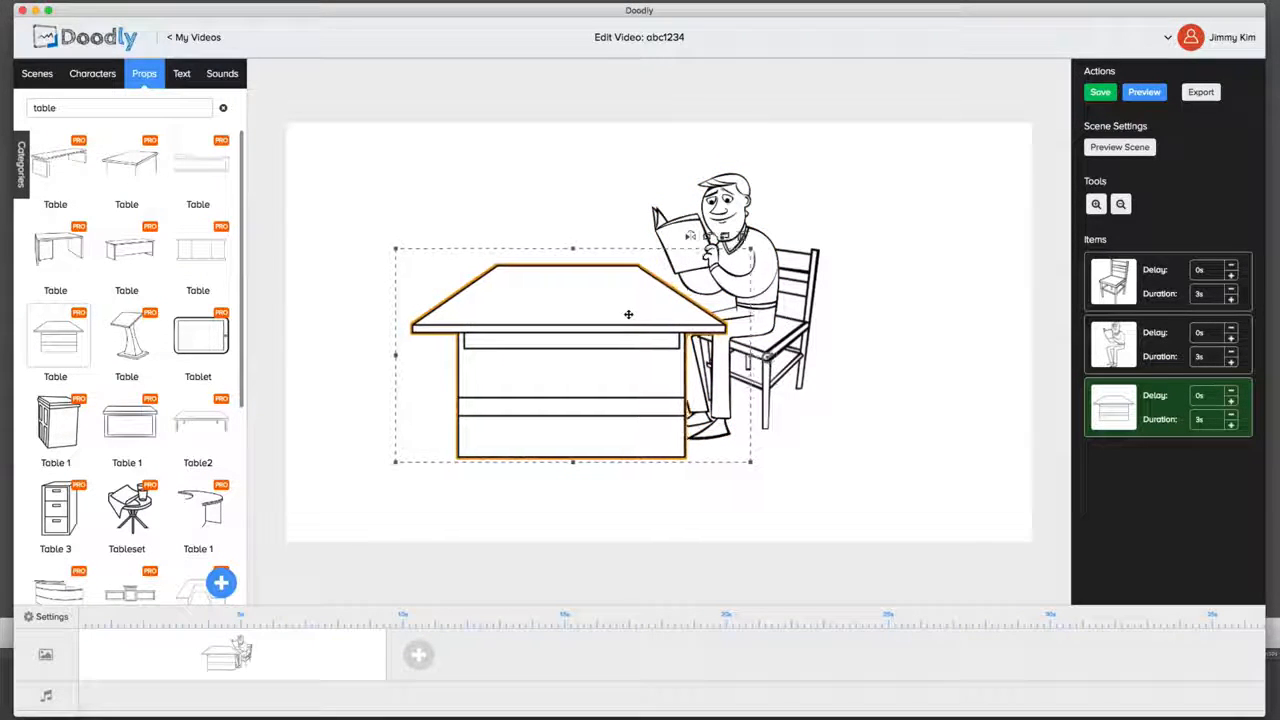
left_click(274, 176)
Step: Search the props for "watch" and for "clock", and add the round double-rimmed clock to the scene
type("watch")
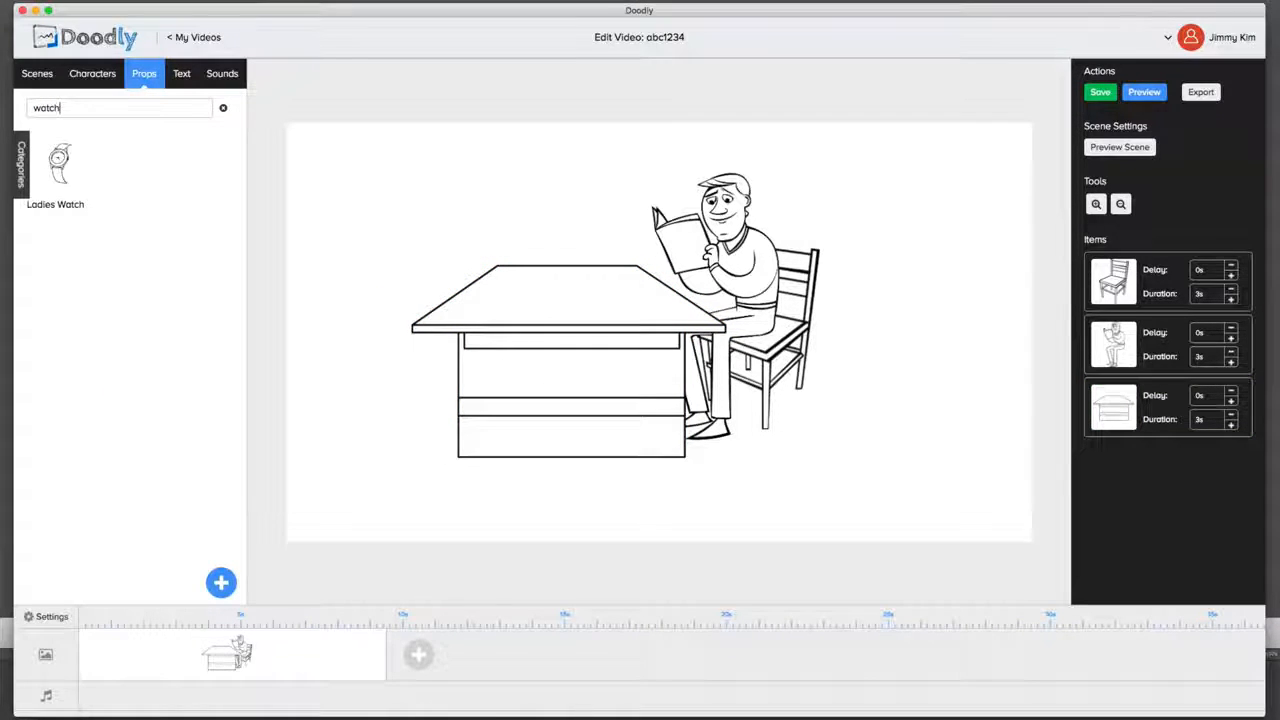
type("cl")
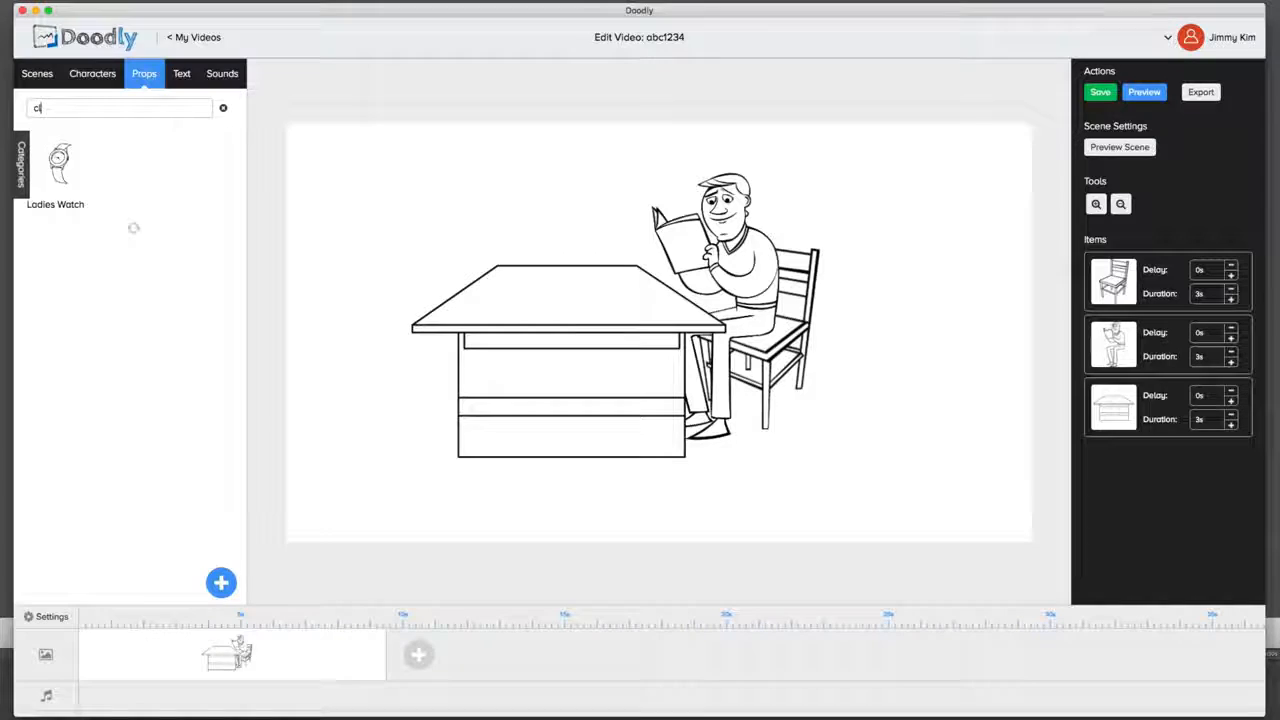
type("ock")
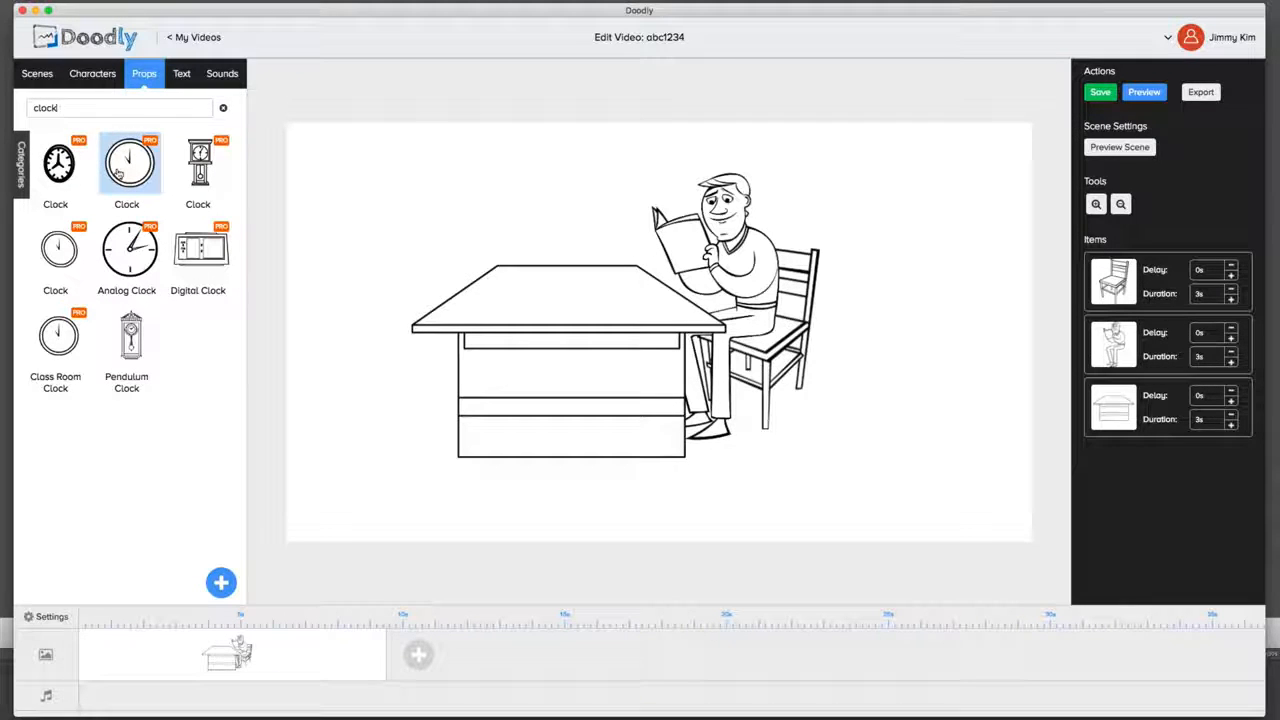
left_click(126, 178)
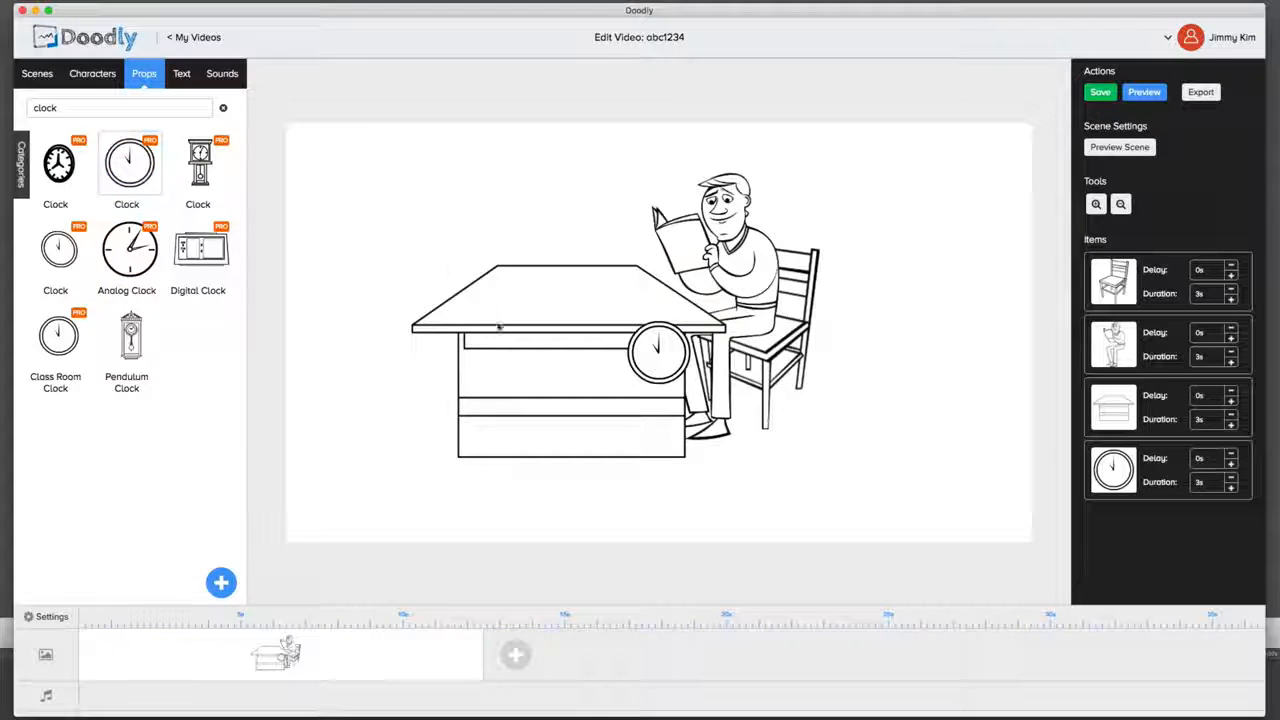
Step: Move the clock to the scene's upper-left corner above the table, enlarge it slightly and deselect it
left_click_drag(657, 350, 374, 176)
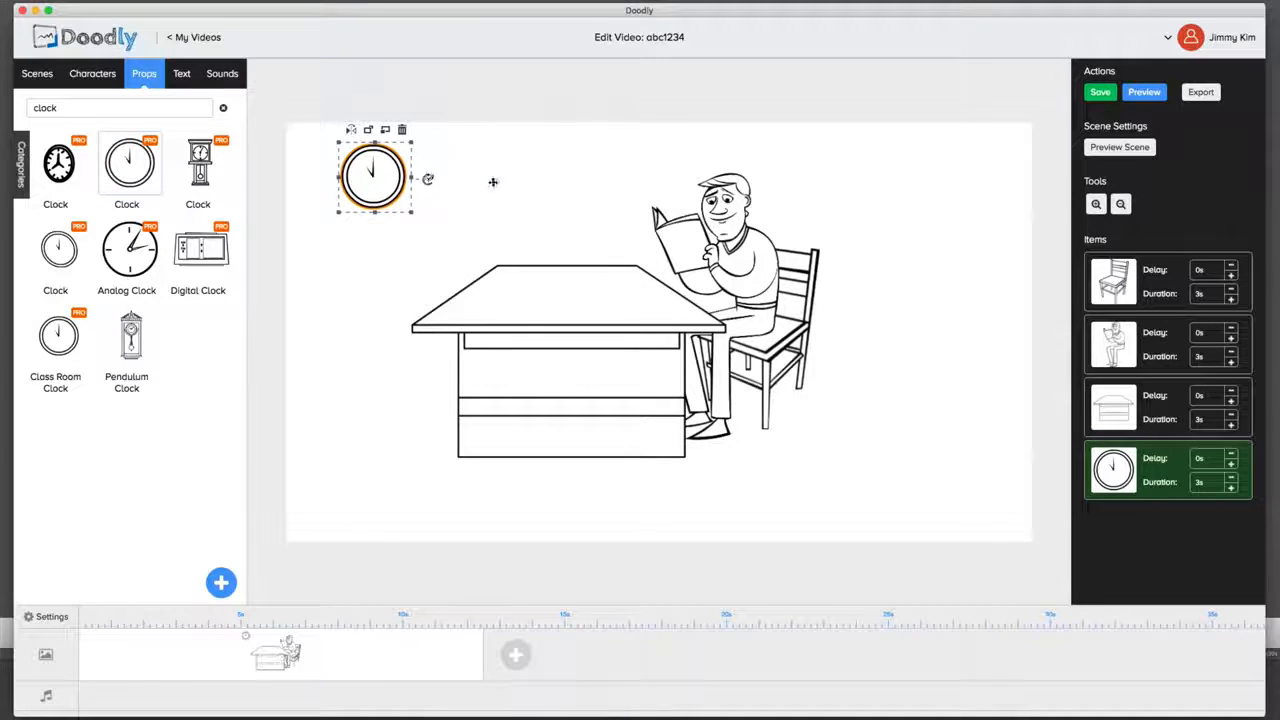
left_click(493, 183)
left_click(400, 190)
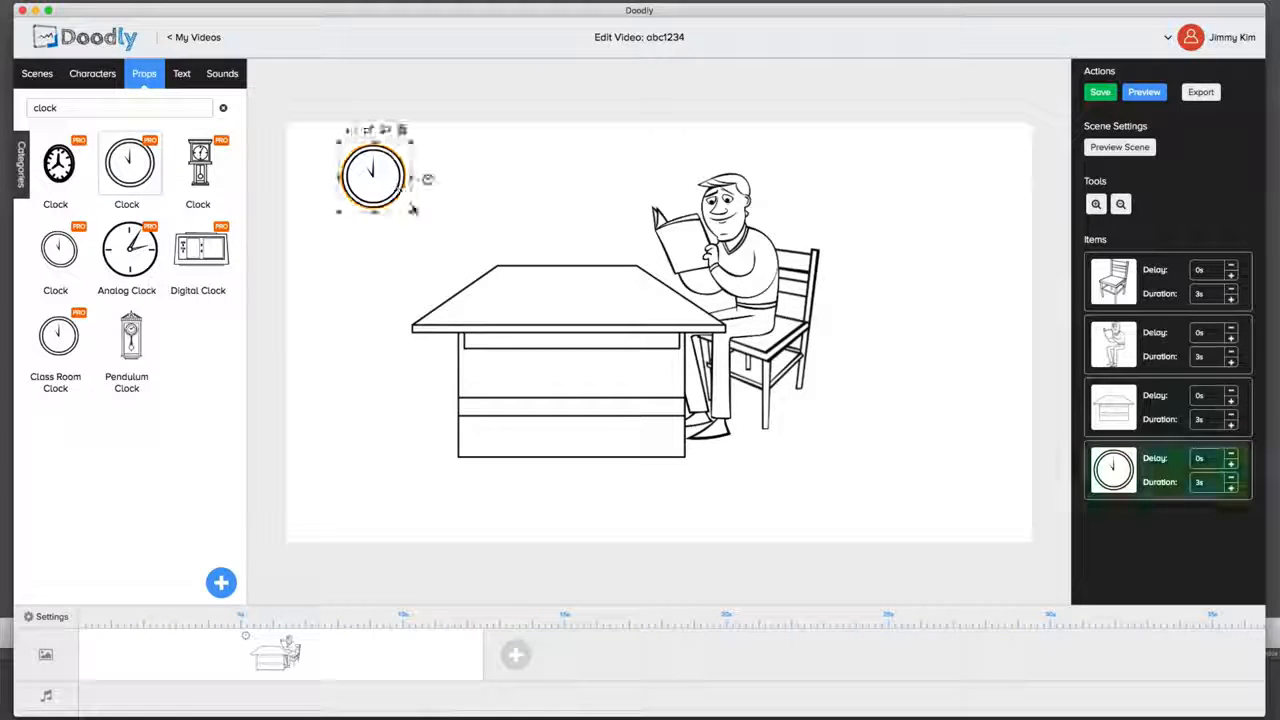
mouse_move(410, 213)
left_mouse_down()
mouse_move(571, 366)
mouse_move(424, 224)
left_mouse_up()
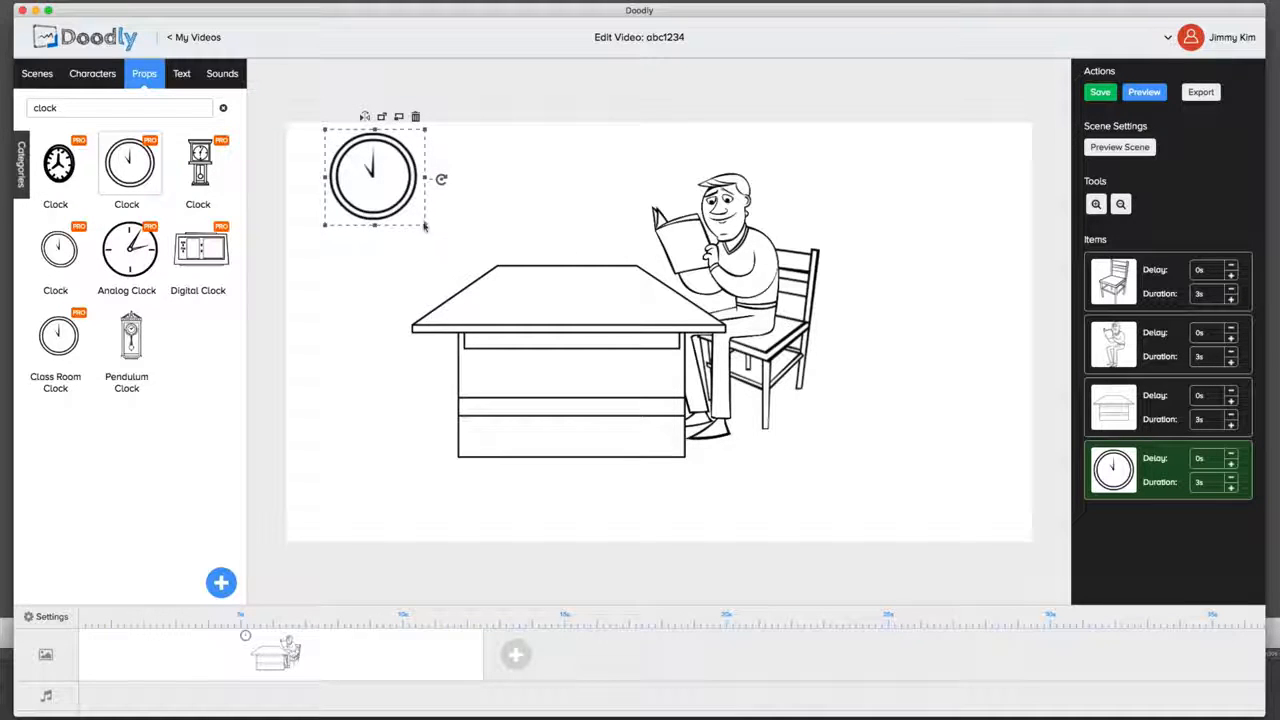
left_click(651, 172)
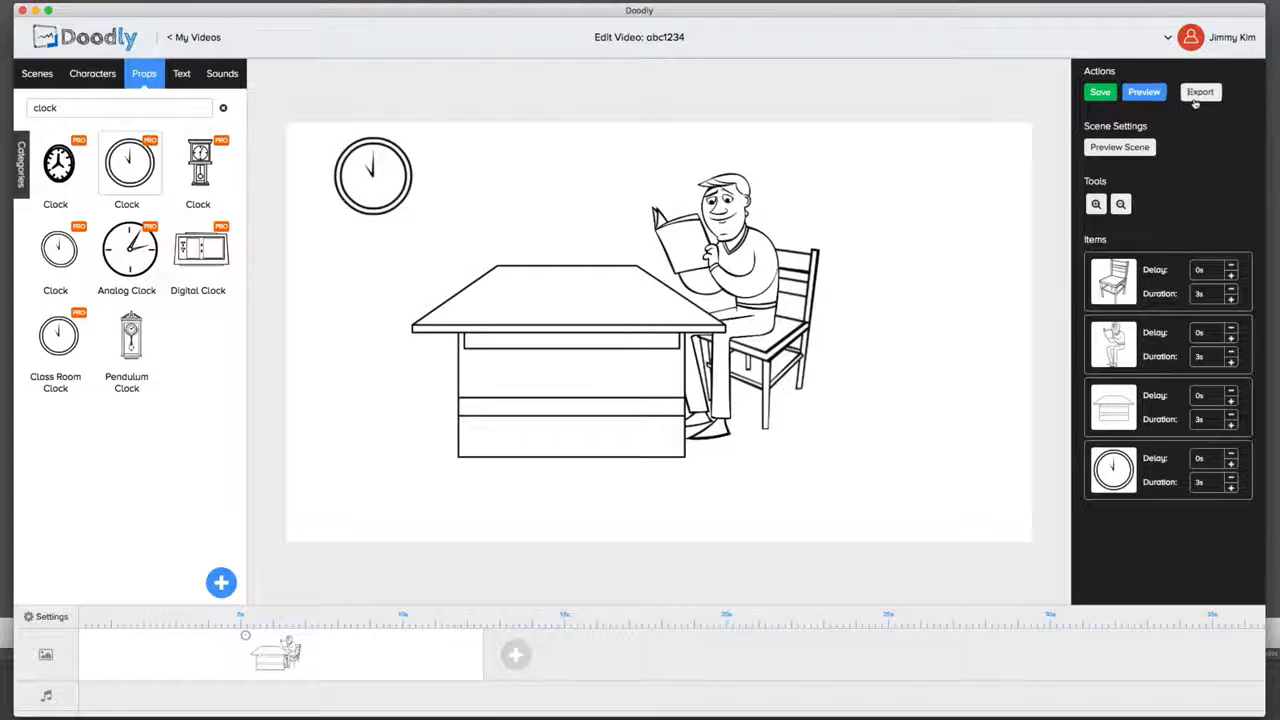
Step: Play the preview of the whole video and close it
left_click(1143, 92)
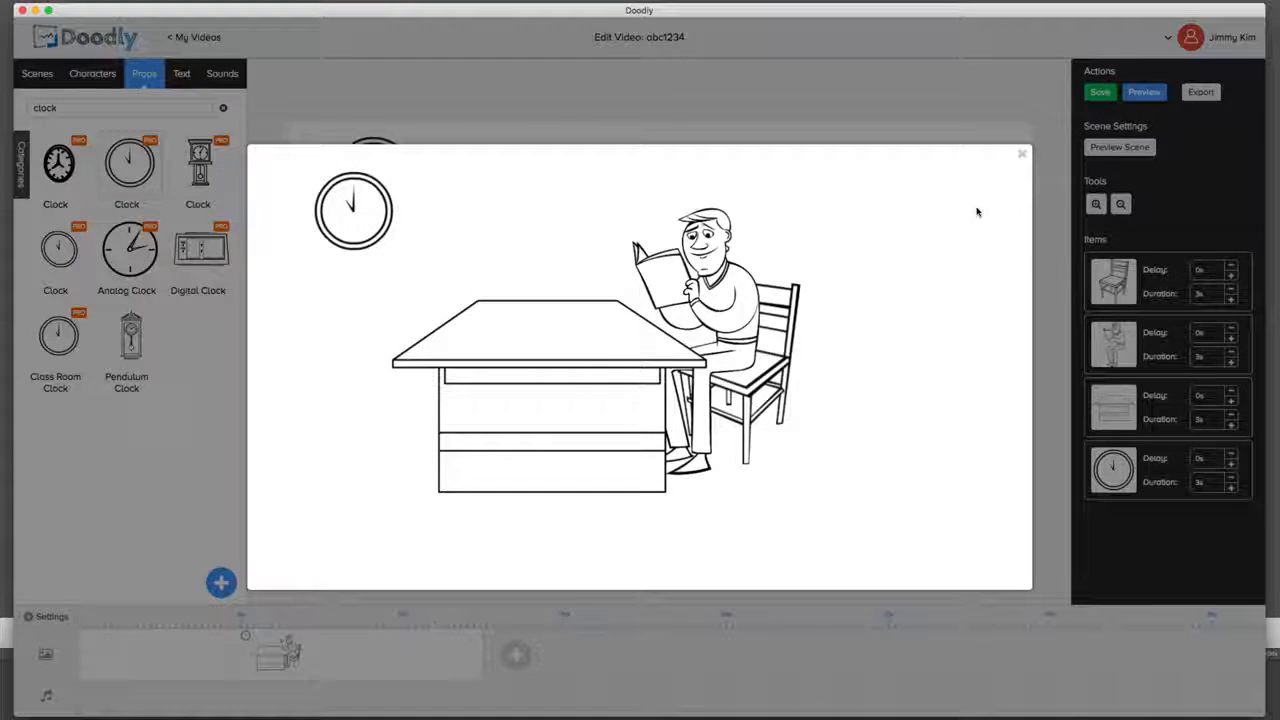
left_click(1021, 155)
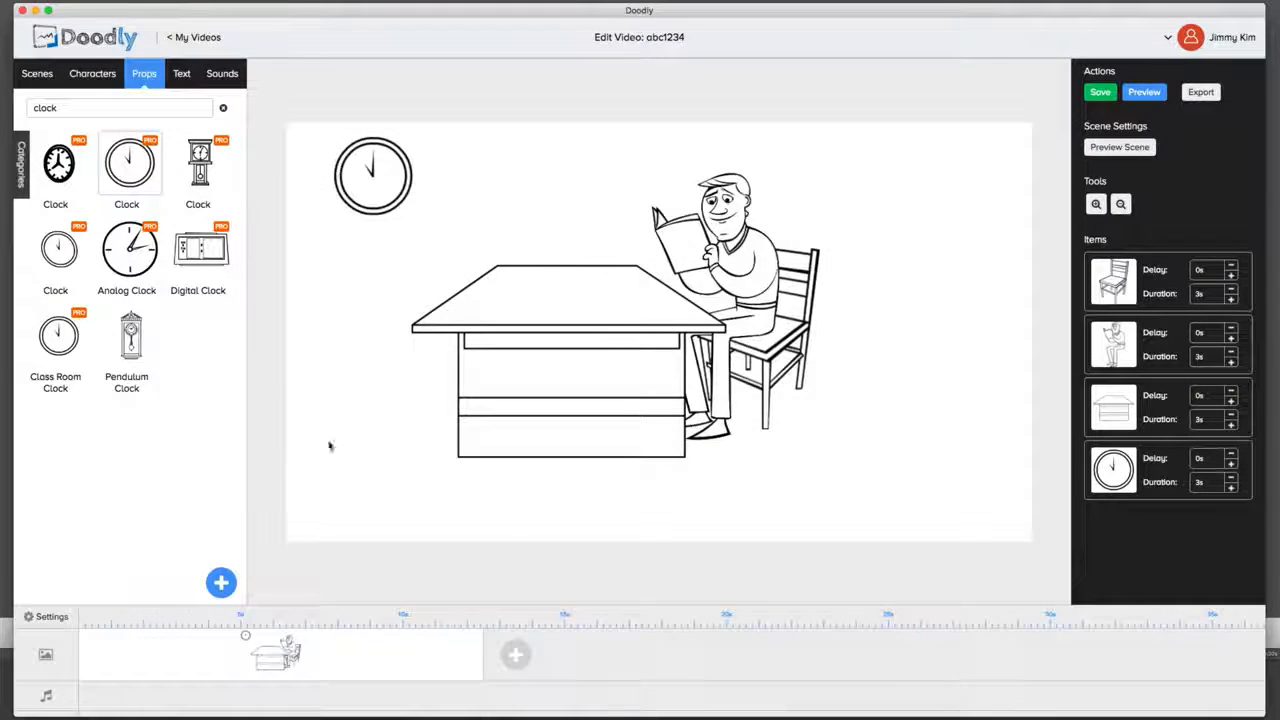
Step: Shorten the scene on the timeline to about 3 seconds, 0.64 s per item, and preview the scene
left_click_drag(482, 652, 180, 648)
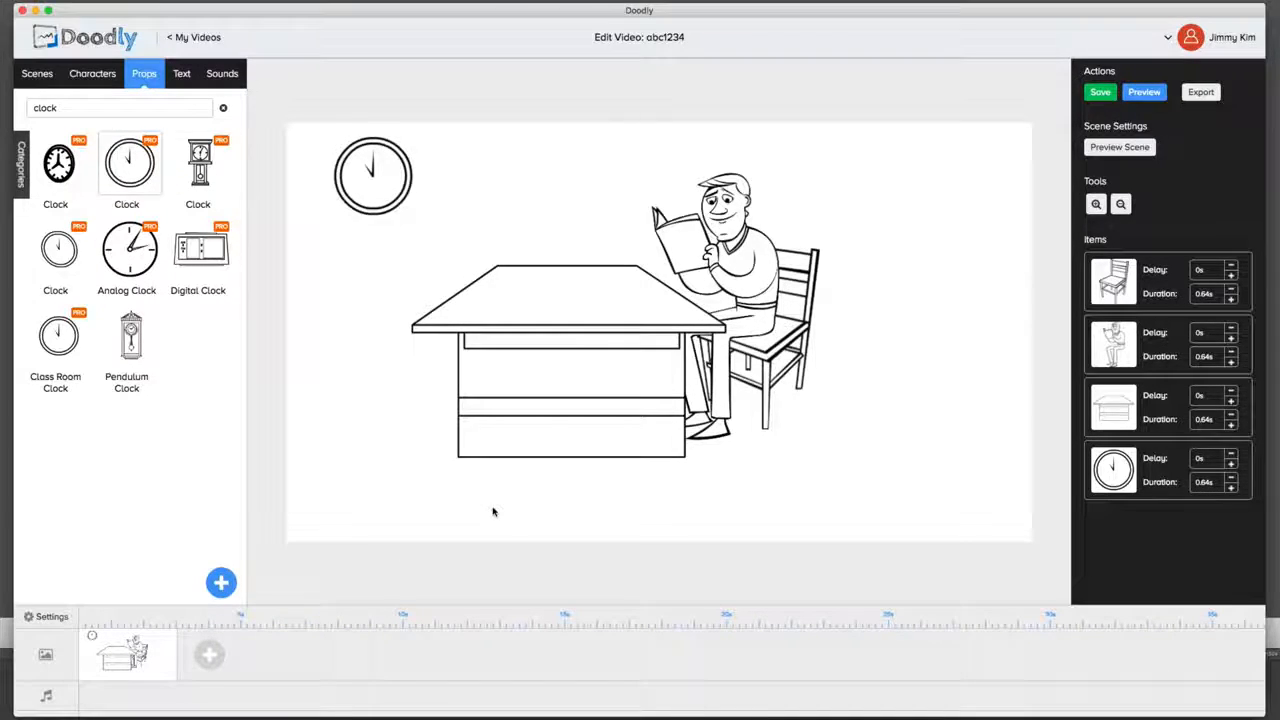
left_click(1148, 147)
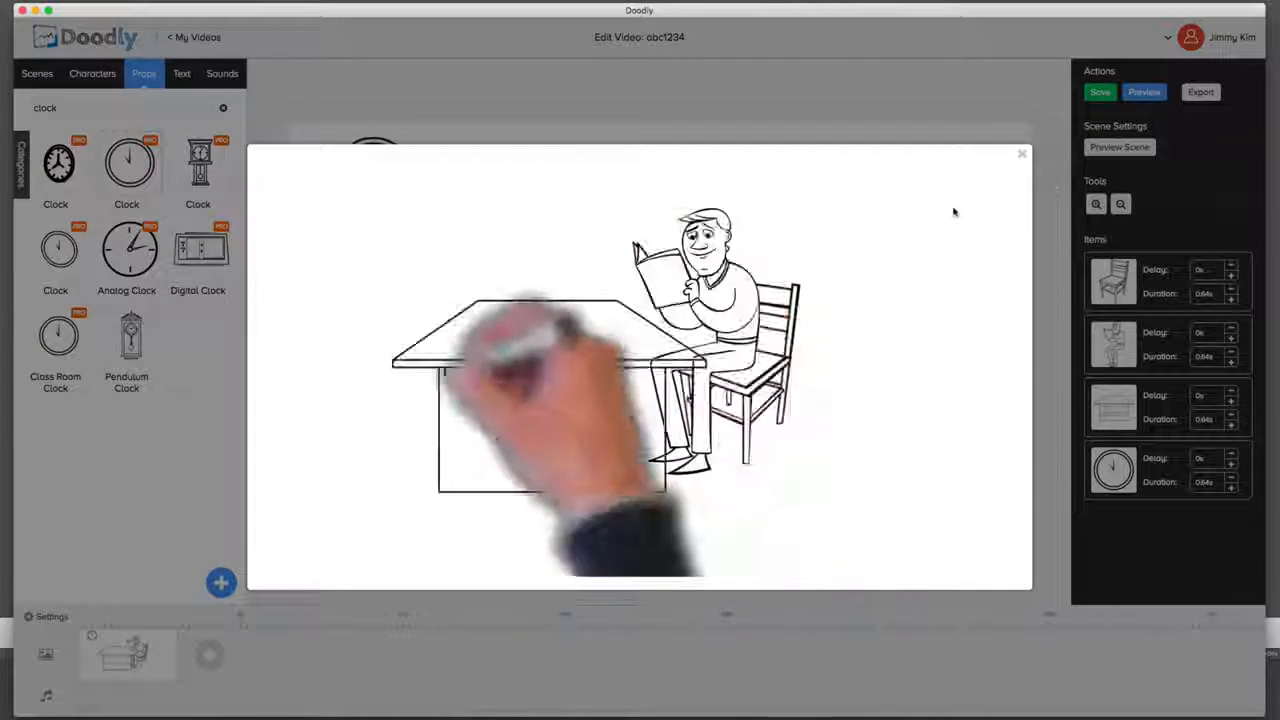
left_click(1021, 154)
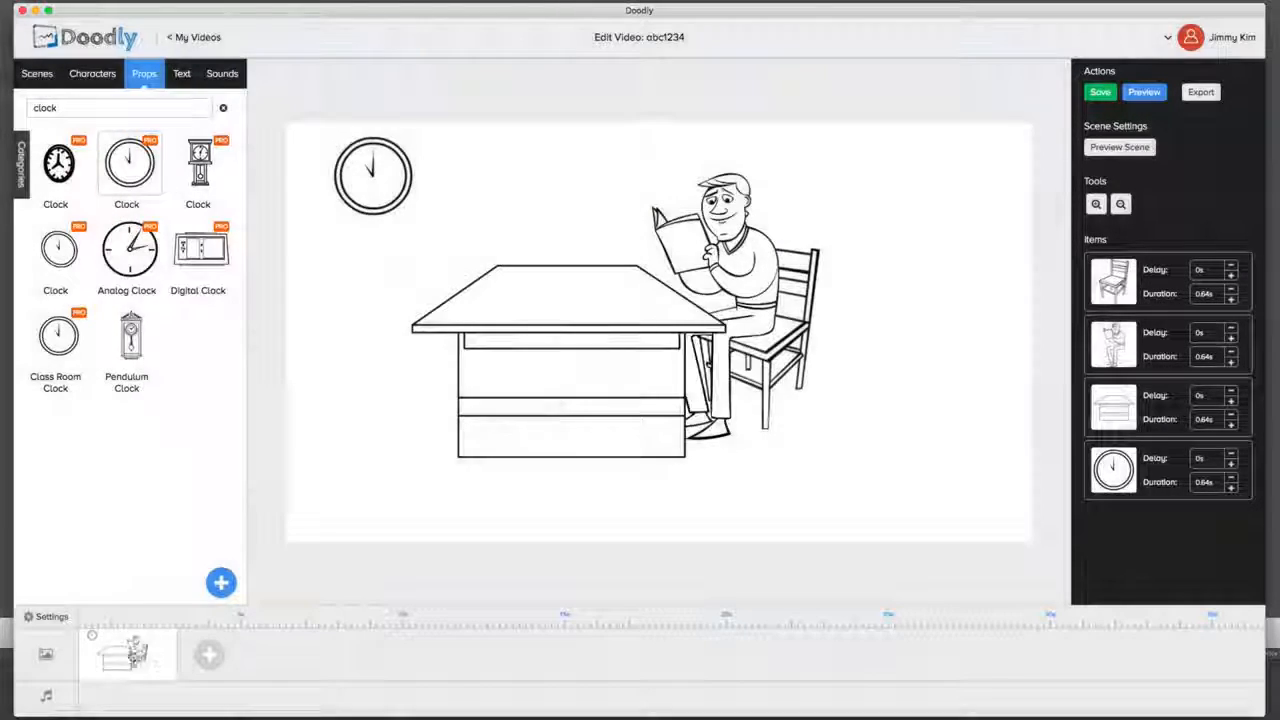
Step: Lengthen the scene on the timeline to about 20 seconds, 4.87 s per item, and preview the video
left_click_drag(176, 652, 724, 643)
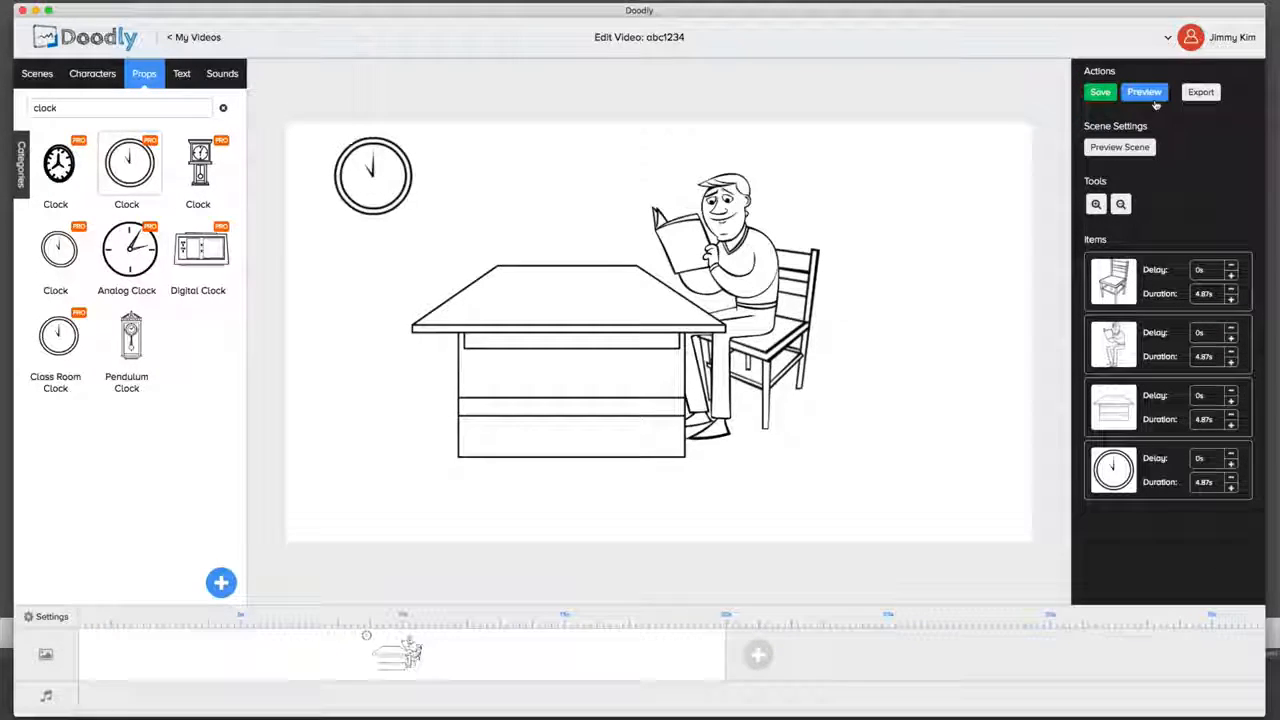
left_click(1144, 92)
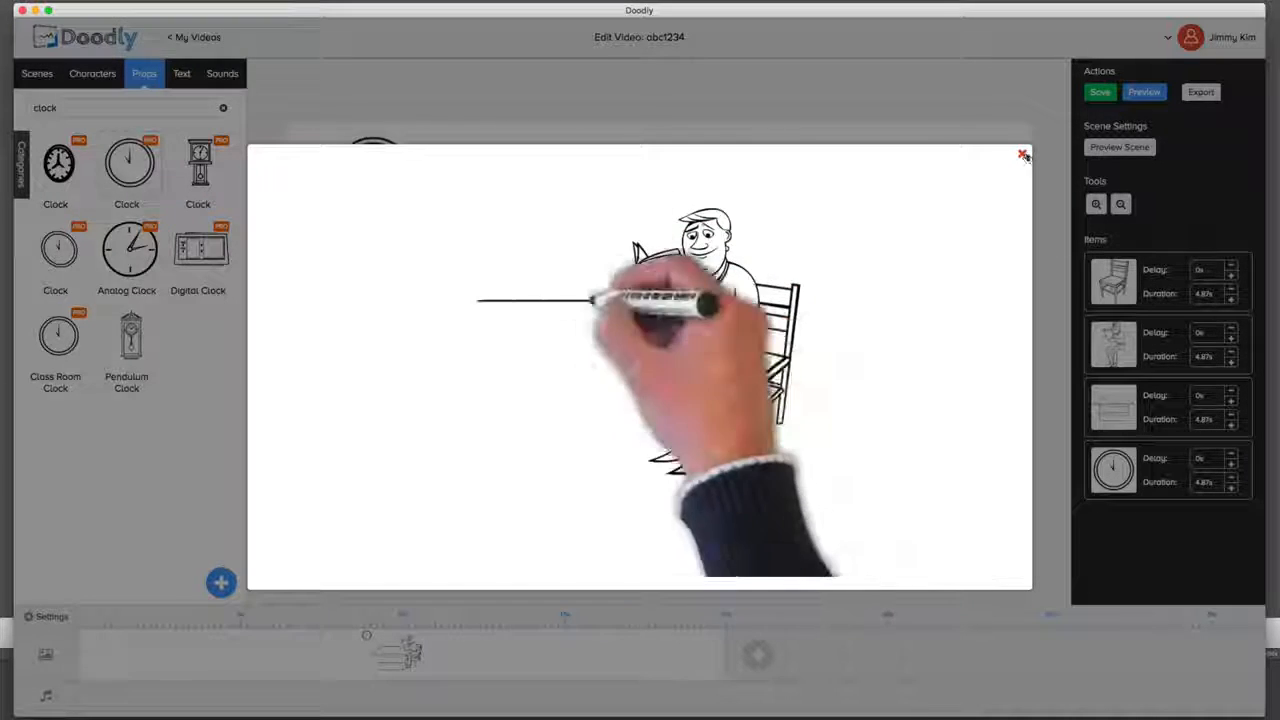
left_click(1022, 155)
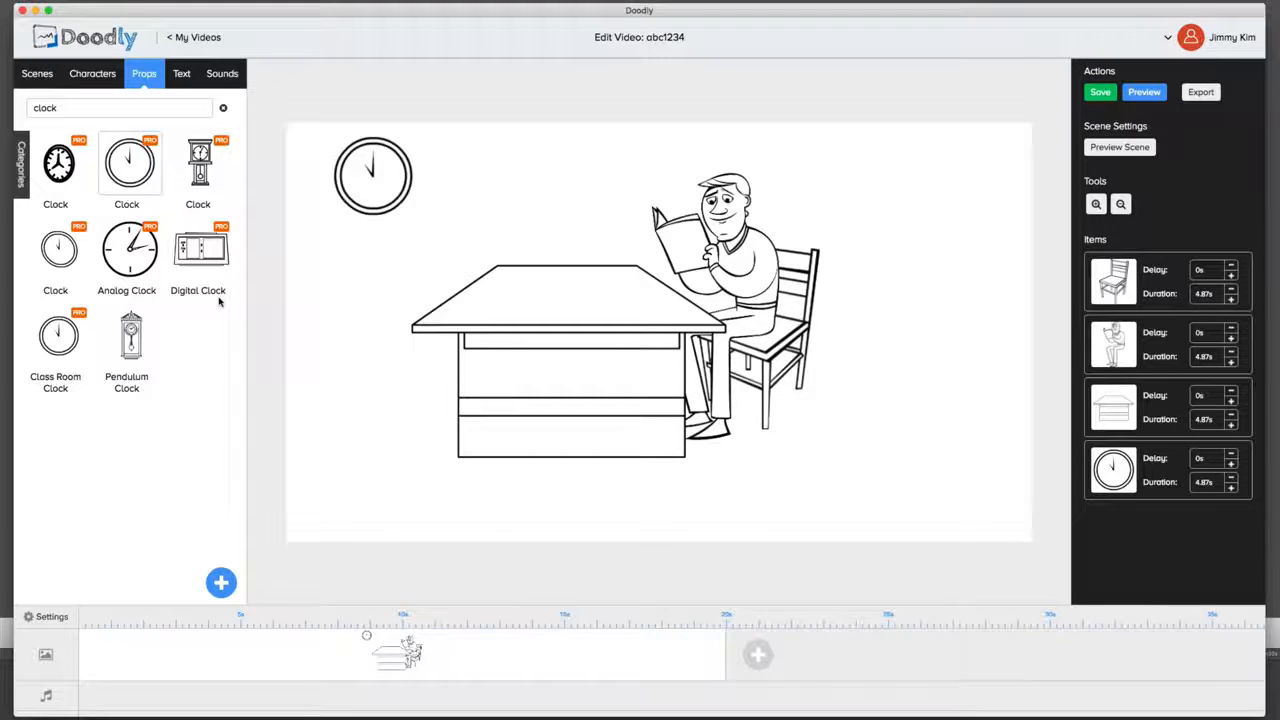
Step: Upload octagon_8_sides_T.png as a new prop titled "Octagon" and make it slightly smaller in the scene
left_click(219, 594)
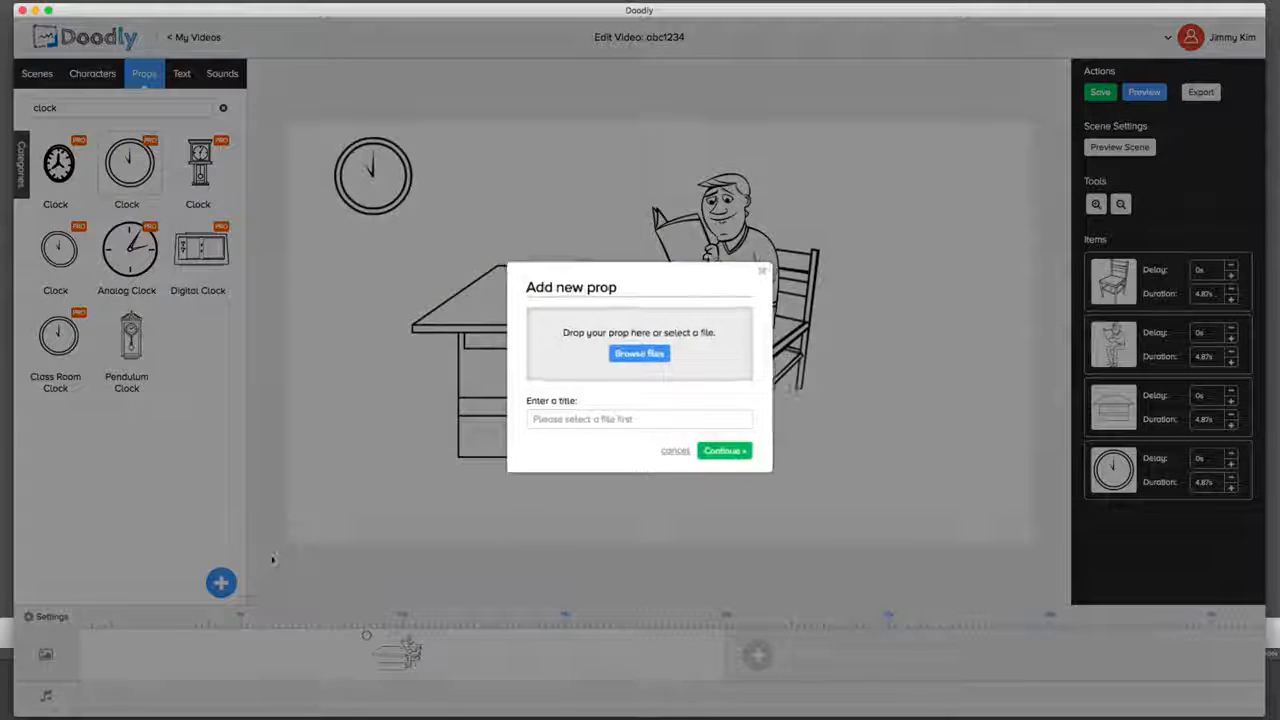
left_click(640, 354)
left_click(621, 88)
double_click(621, 88)
left_click(623, 458)
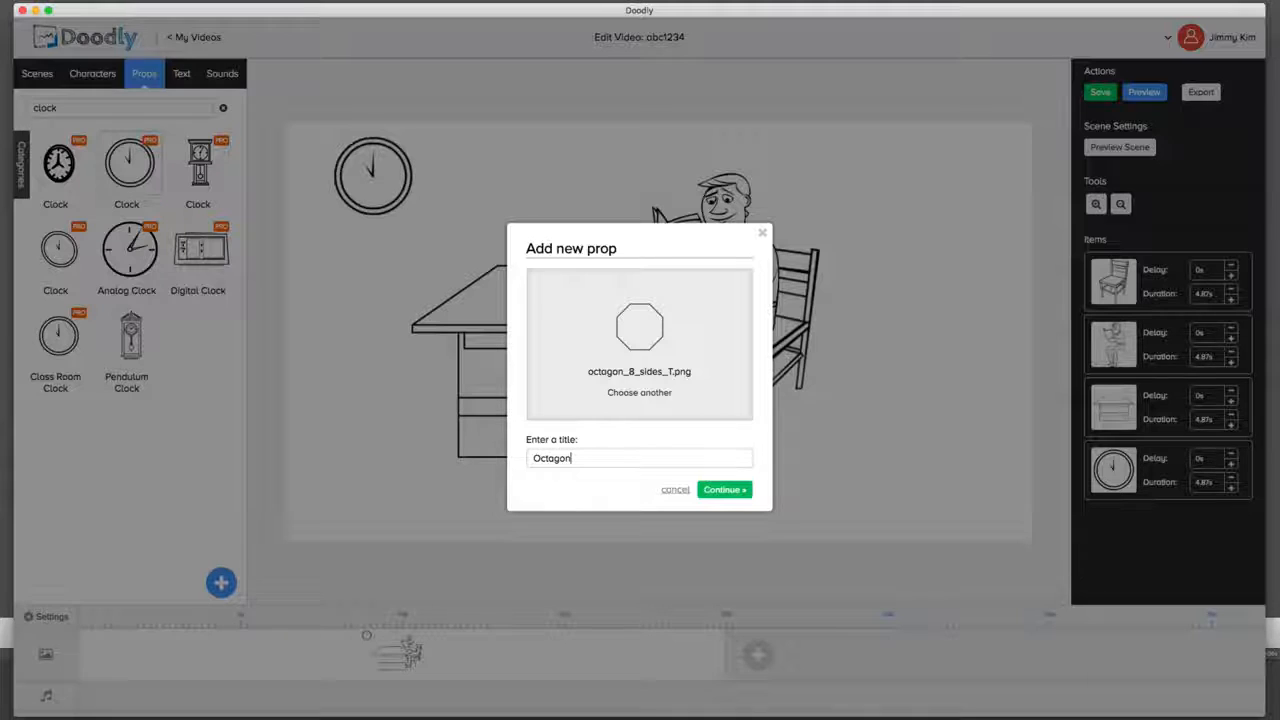
left_click(706, 490)
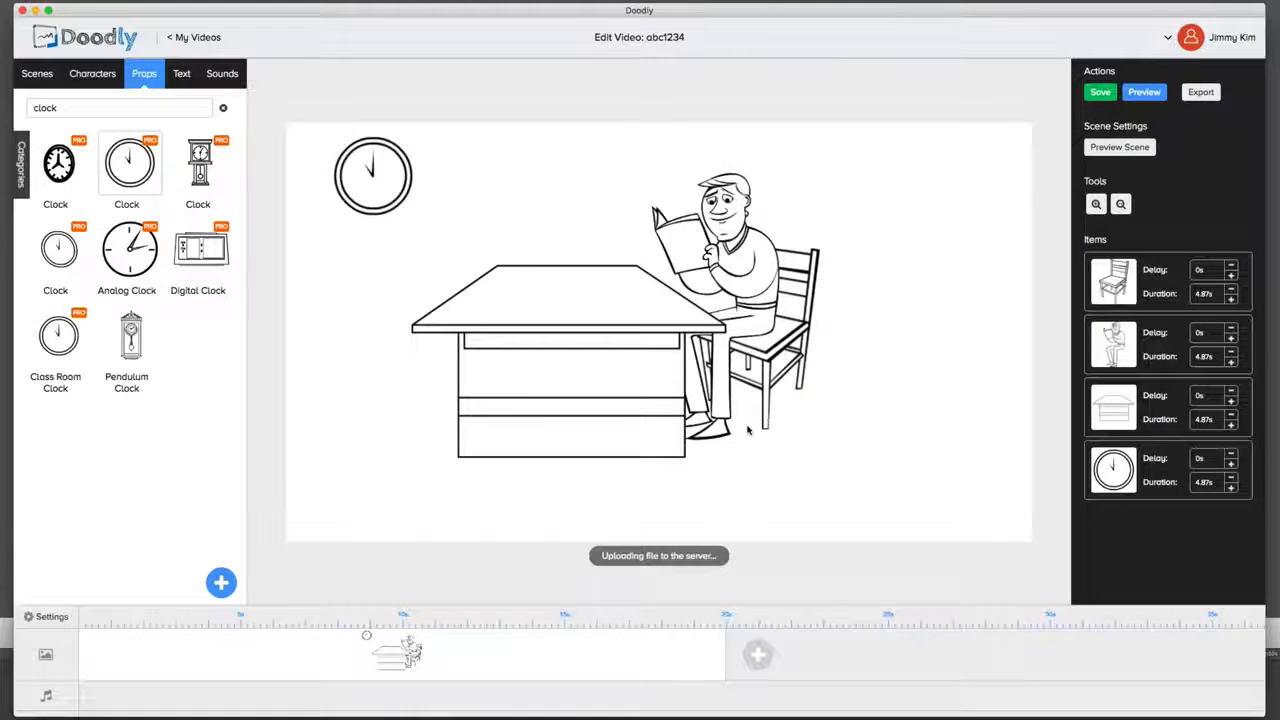
left_click_drag(613, 250, 582, 268)
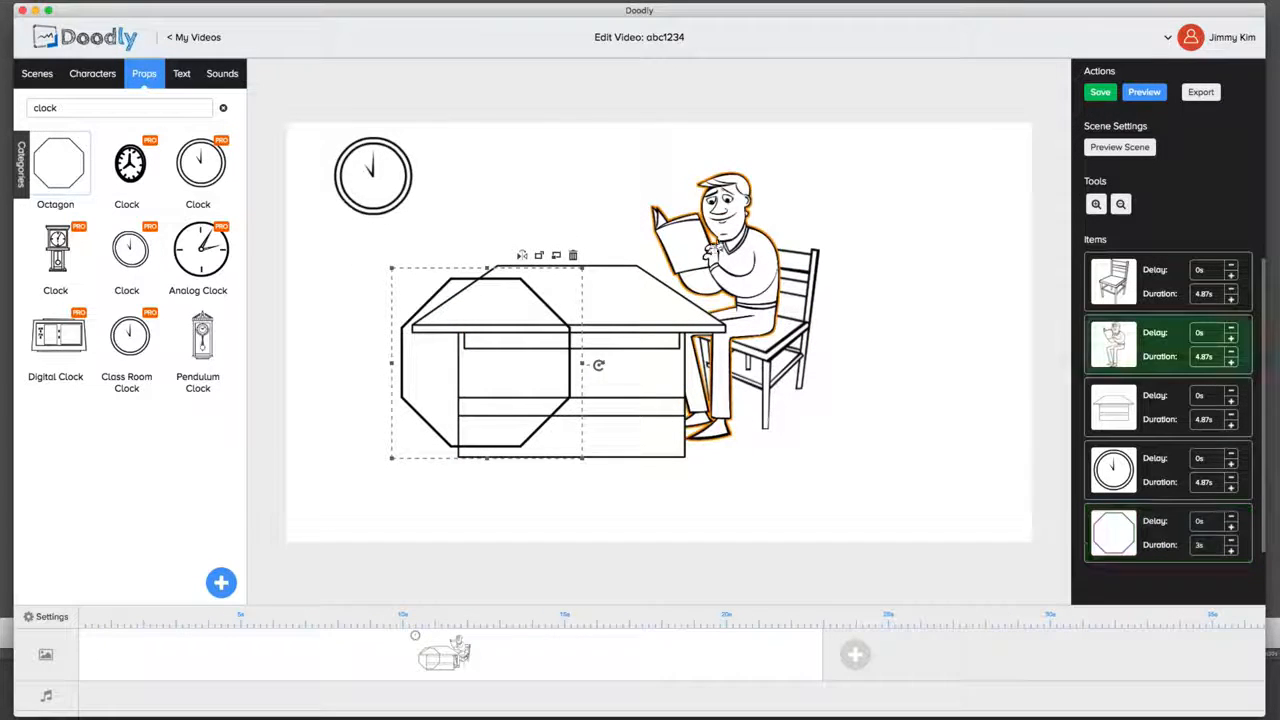
Step: Remove the reading man and the chair from the scene
left_click(742, 212)
left_click(774, 159)
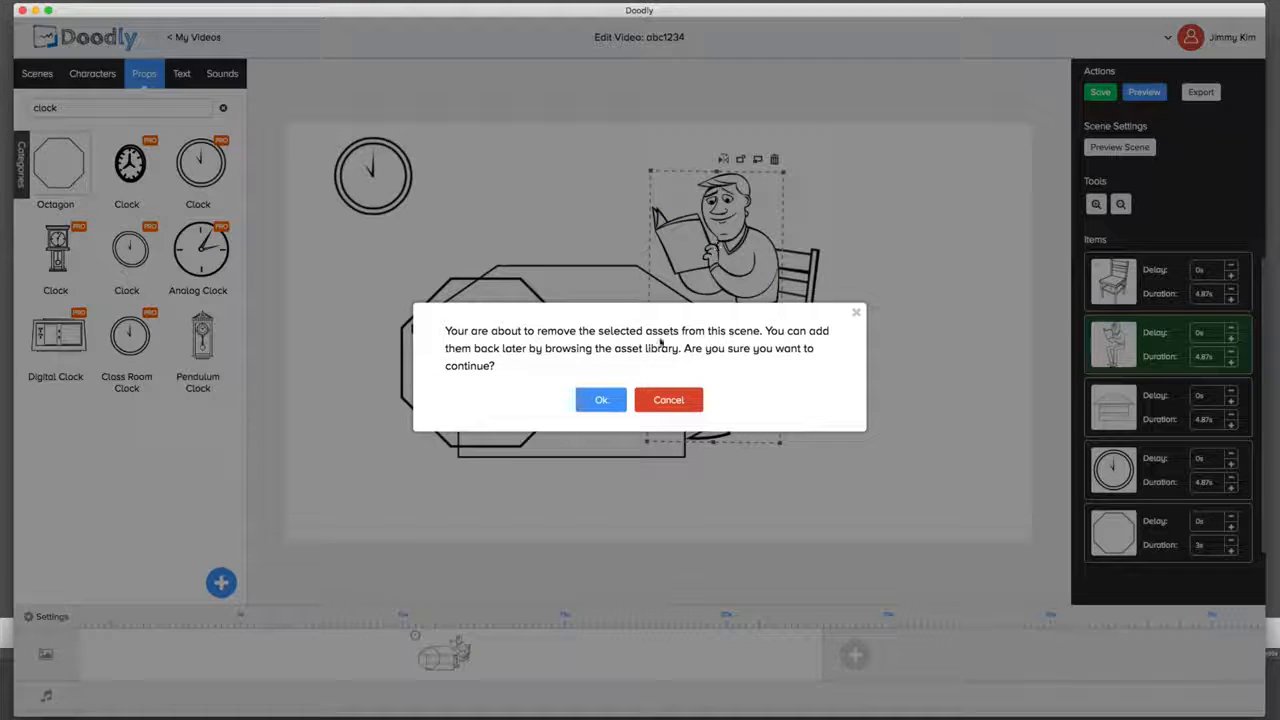
left_click(603, 396)
left_click(777, 302)
left_click(813, 228)
left_click(601, 399)
Step: Remove the table and the clock from the scene, leaving only the octagon
left_click(696, 330)
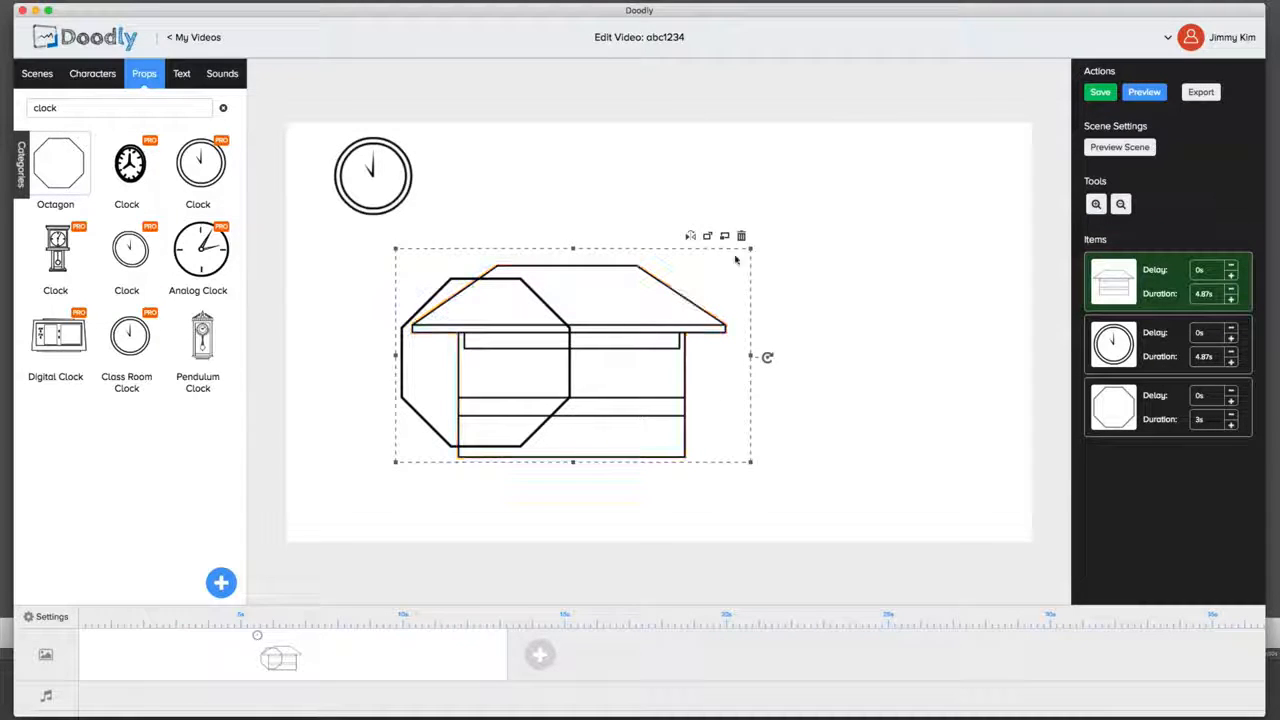
left_click(741, 236)
left_click(598, 414)
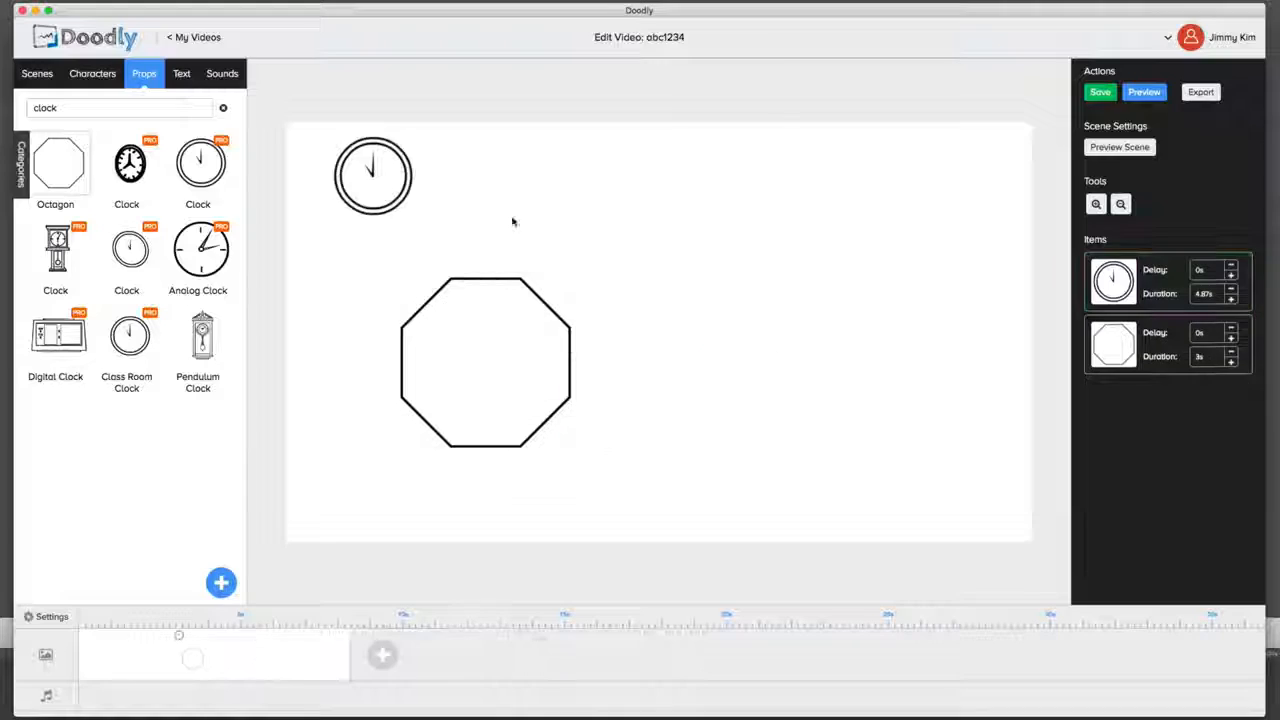
left_click(405, 162)
left_click(412, 126)
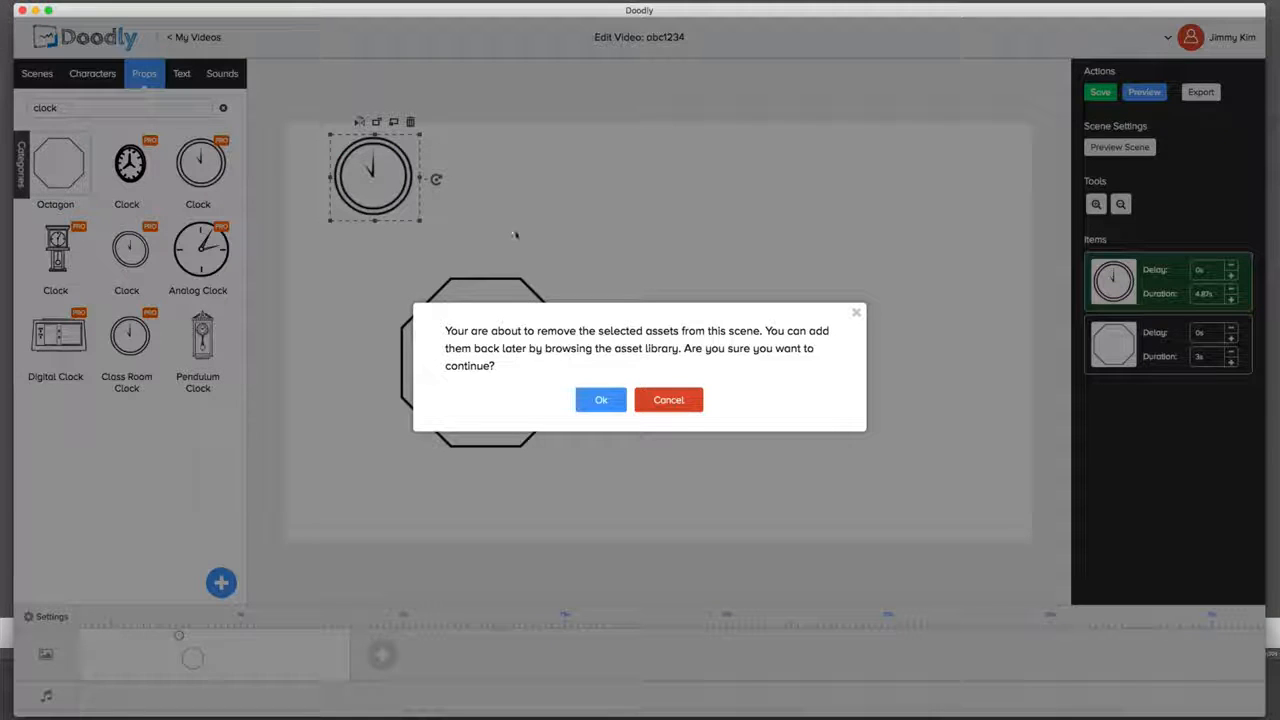
left_click(598, 399)
Step: Move the octagon to the centre of the scene, enlarge it and deselect it
left_click_drag(573, 343, 747, 260)
left_click(759, 382)
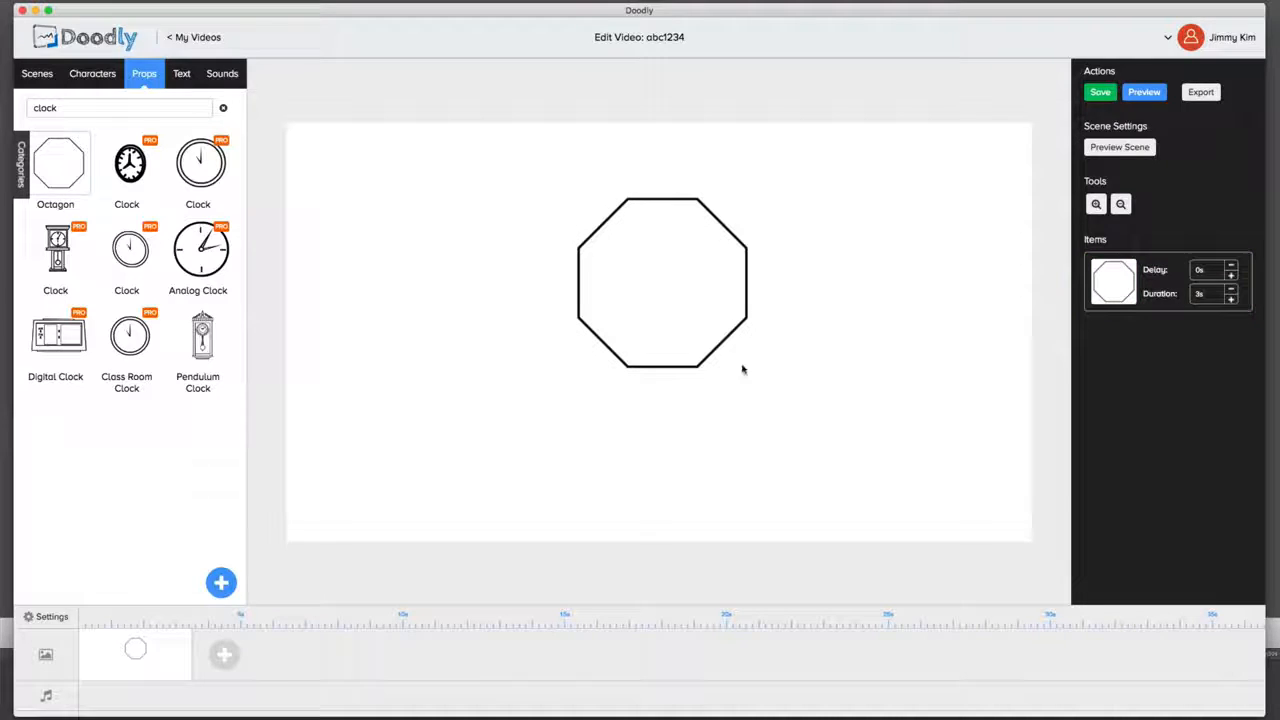
left_click(724, 346)
left_click_drag(759, 383, 827, 449)
left_click_drag(773, 377, 763, 423)
left_click_drag(809, 495, 771, 451)
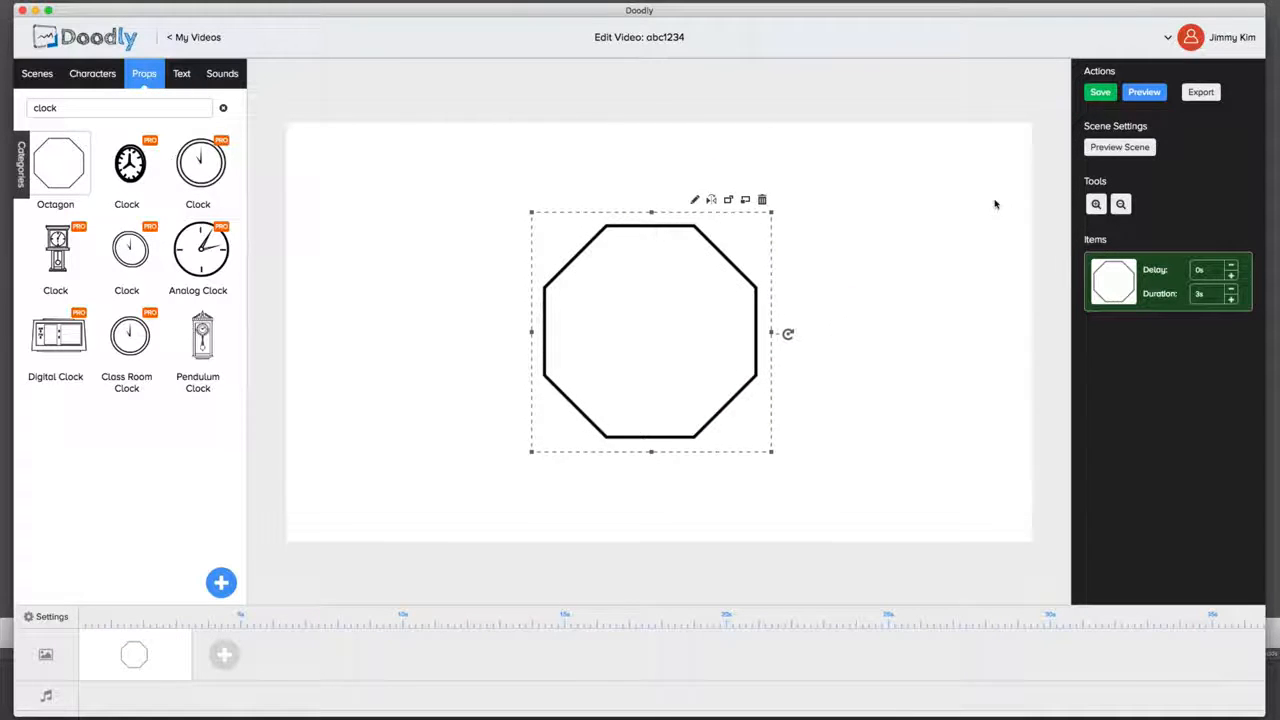
left_click(995, 204)
Step: Preview how the octagon is drawn and close the preview
left_click(1144, 94)
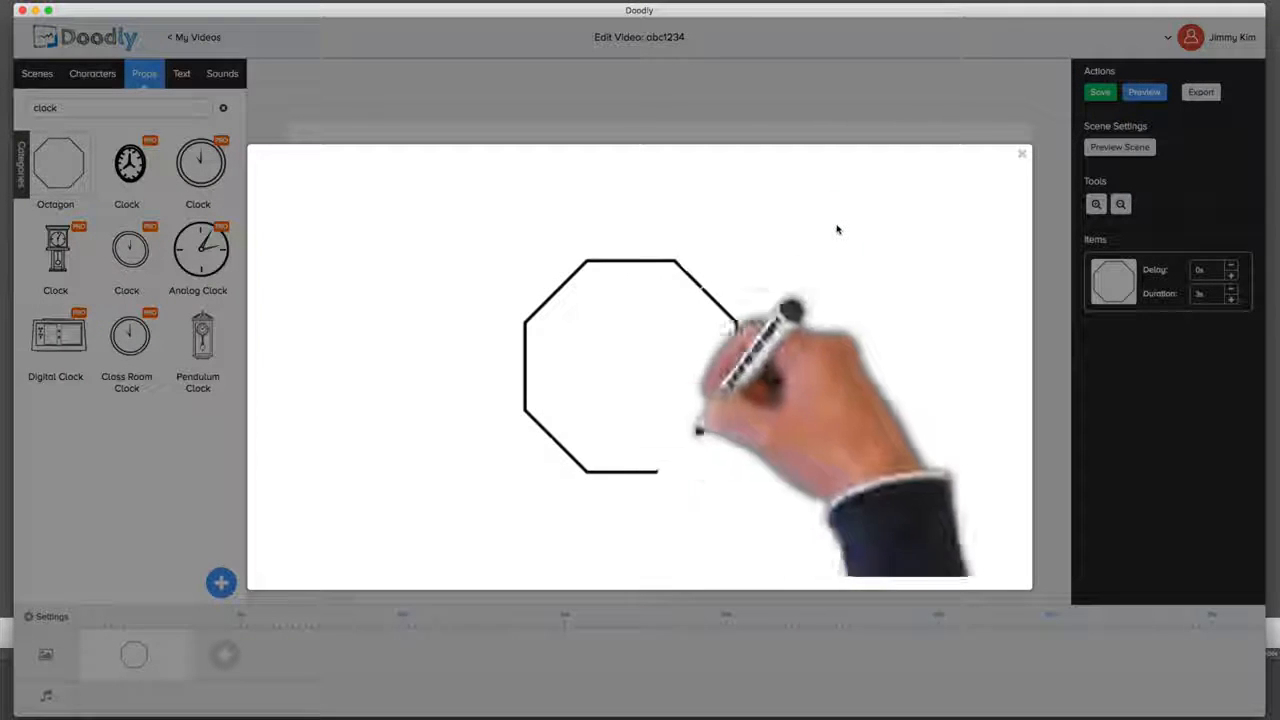
left_click(799, 133)
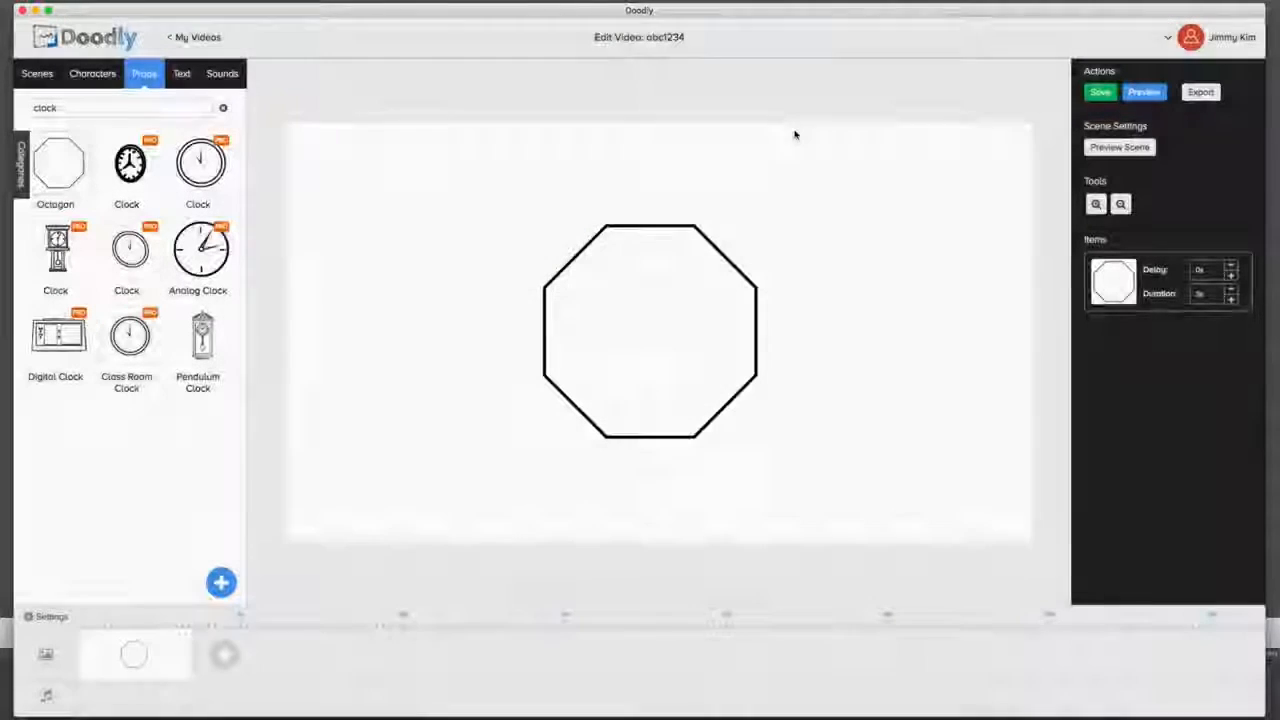
Step: Open the octagon asset for editing and set its animation duration to 2 seconds
left_click(660, 238)
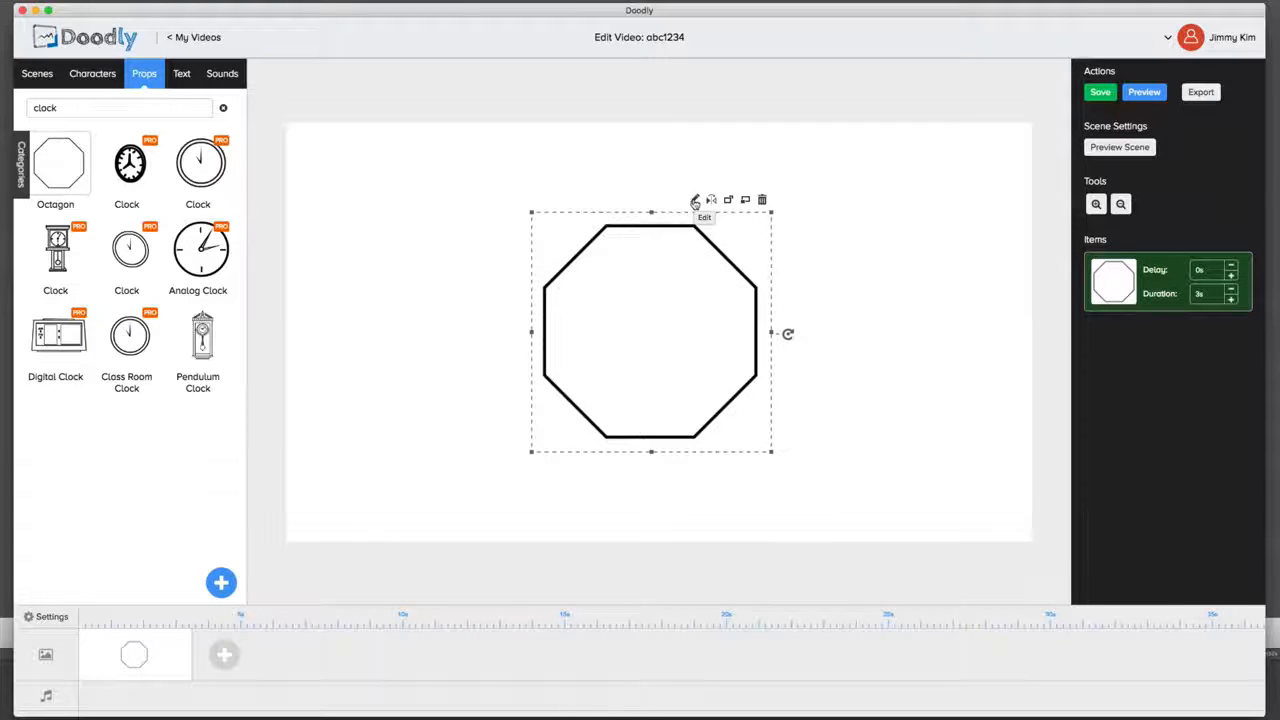
left_click(695, 203)
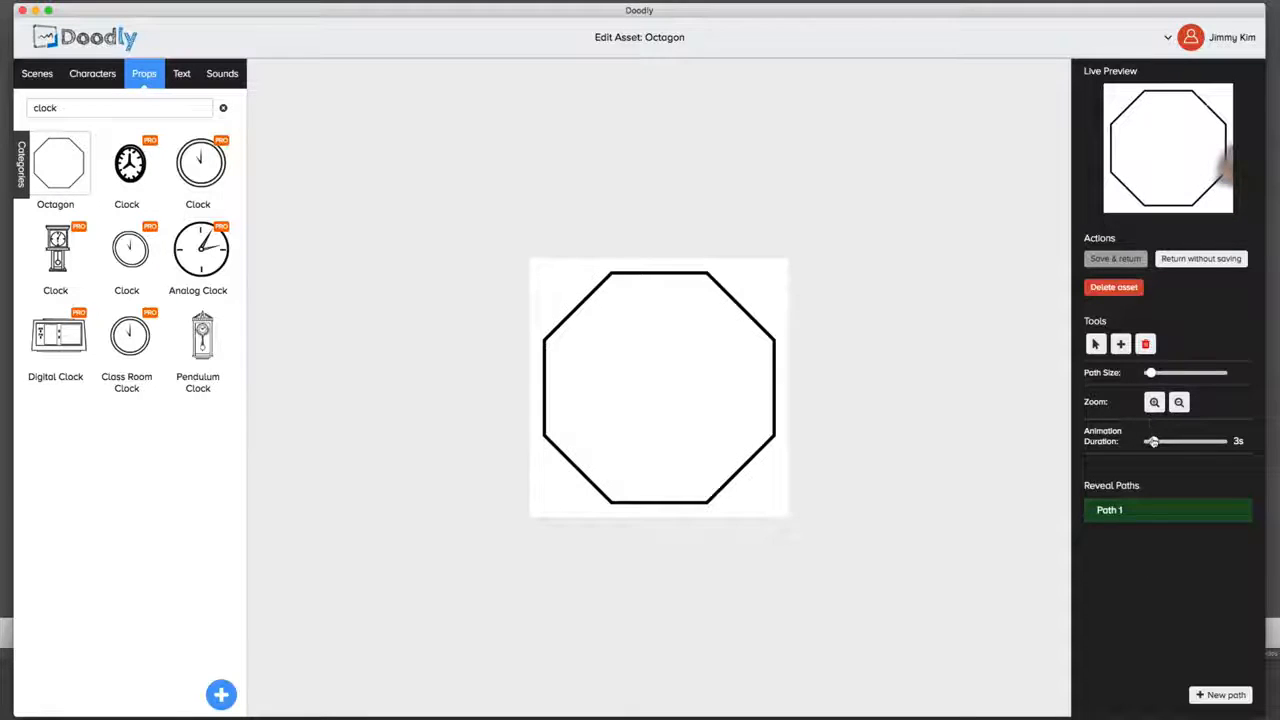
left_click_drag(1158, 443, 1151, 442)
Step: Increase the path size and trace the reveal path along the octagon's upper-left and top edges
left_click(1178, 402)
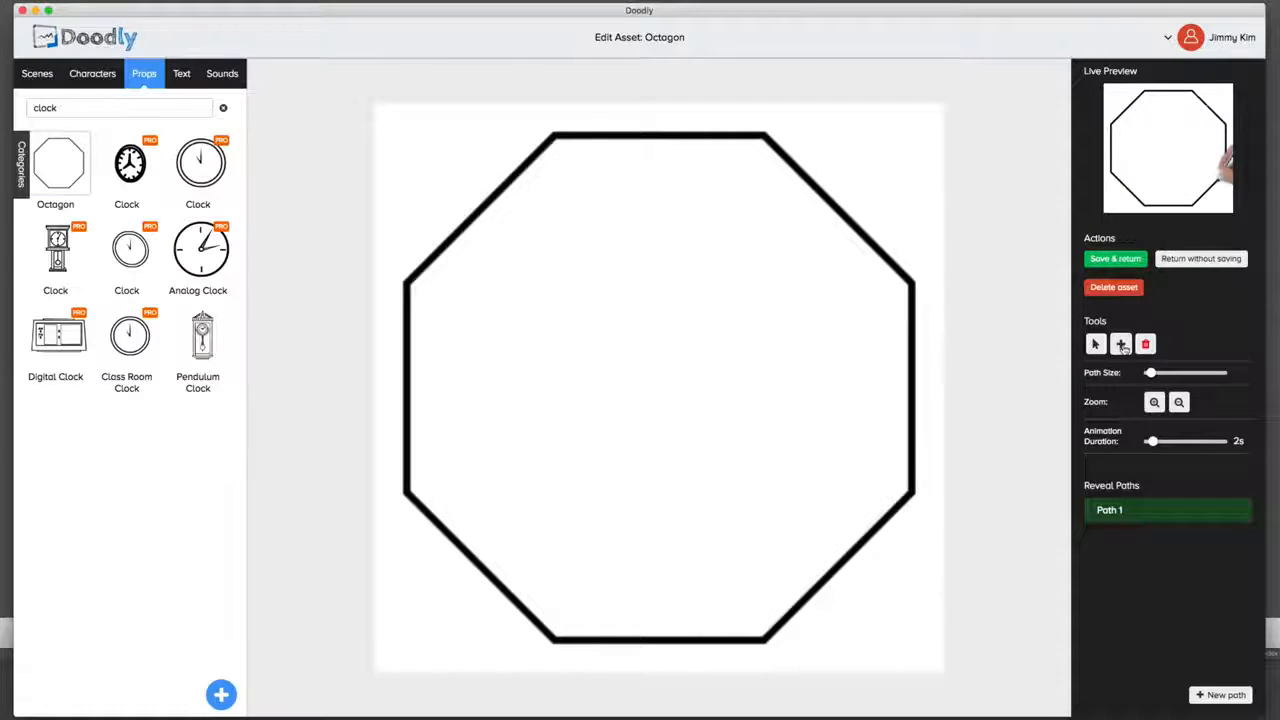
left_click_drag(1150, 372, 1177, 373)
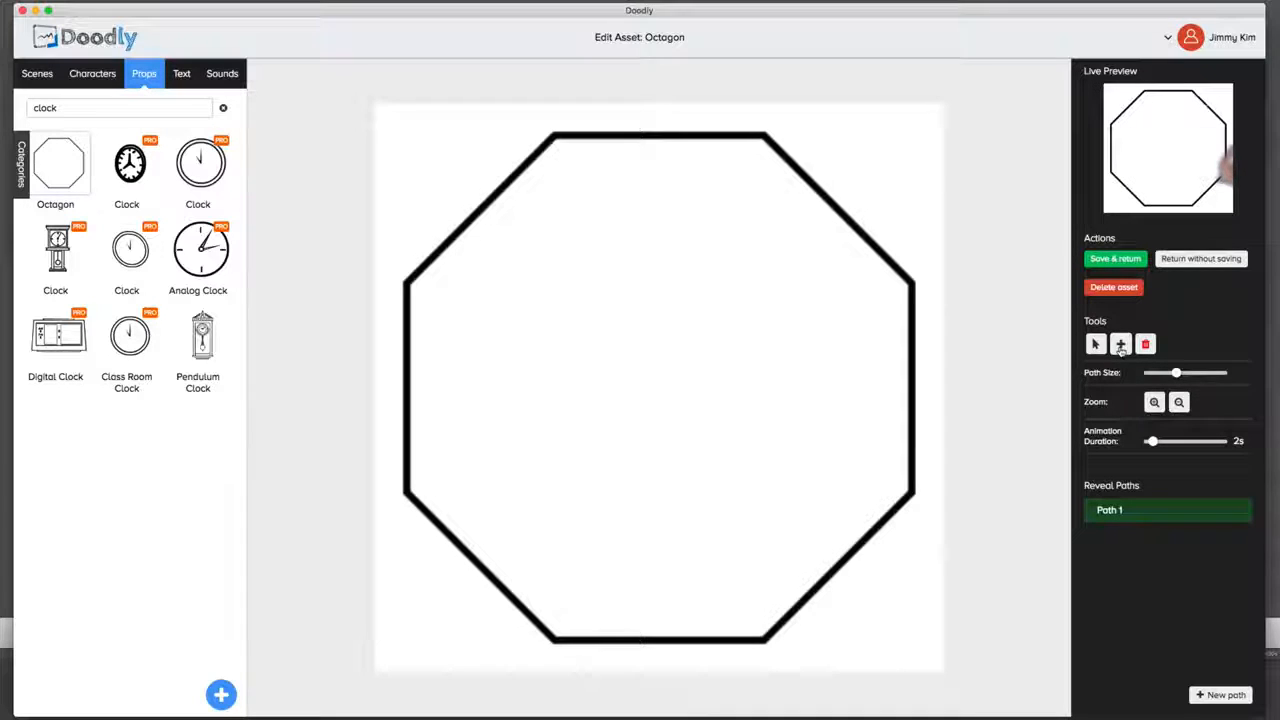
left_click(1122, 345)
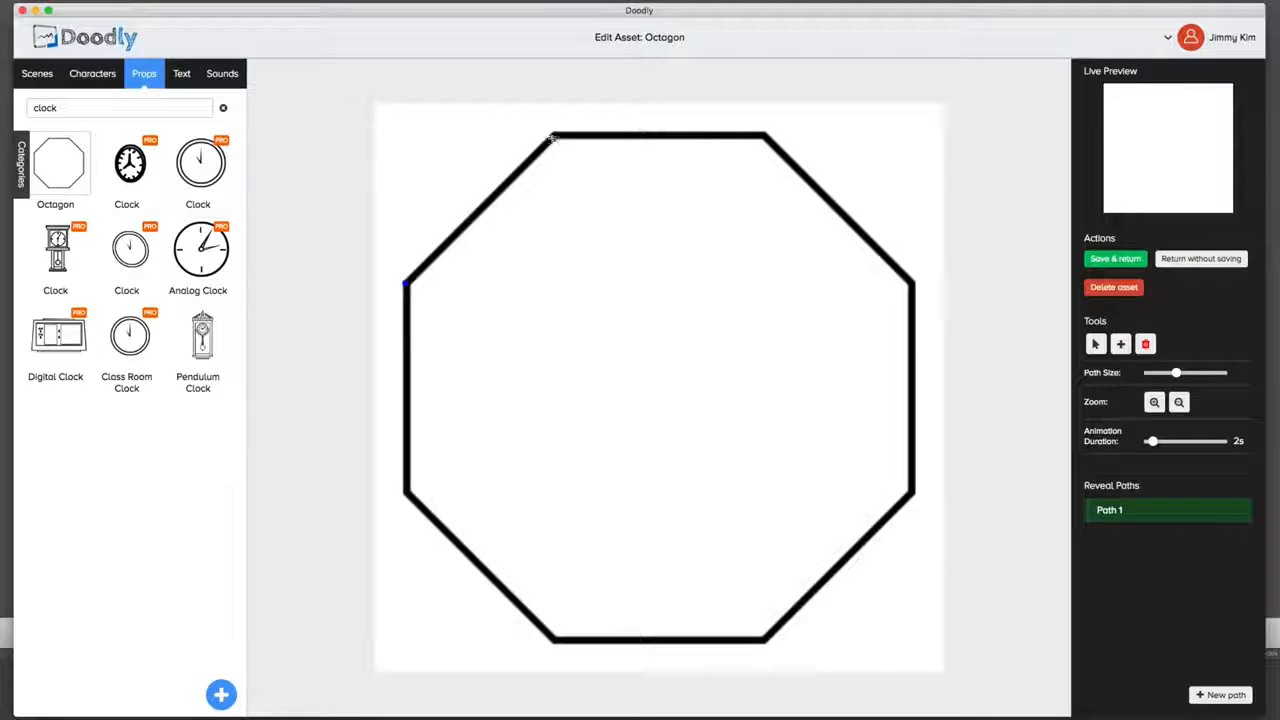
left_click(551, 137)
left_click(600, 132)
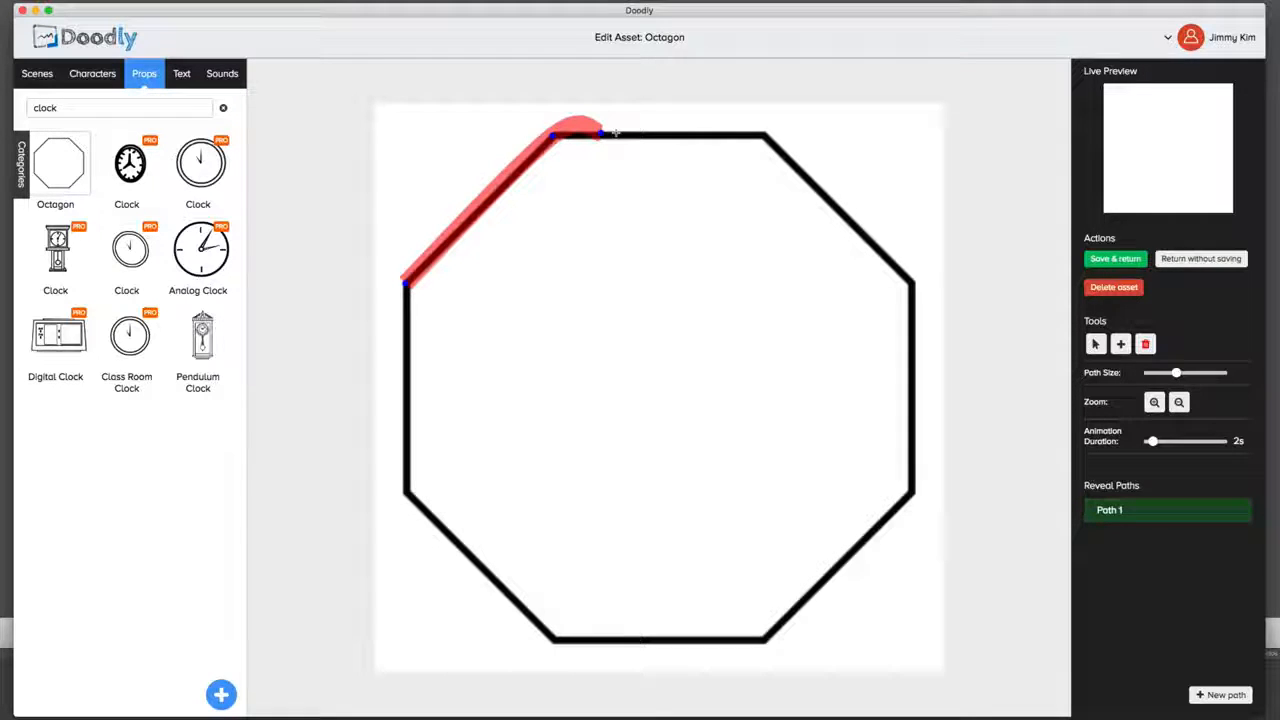
left_click(652, 132)
left_click(760, 135)
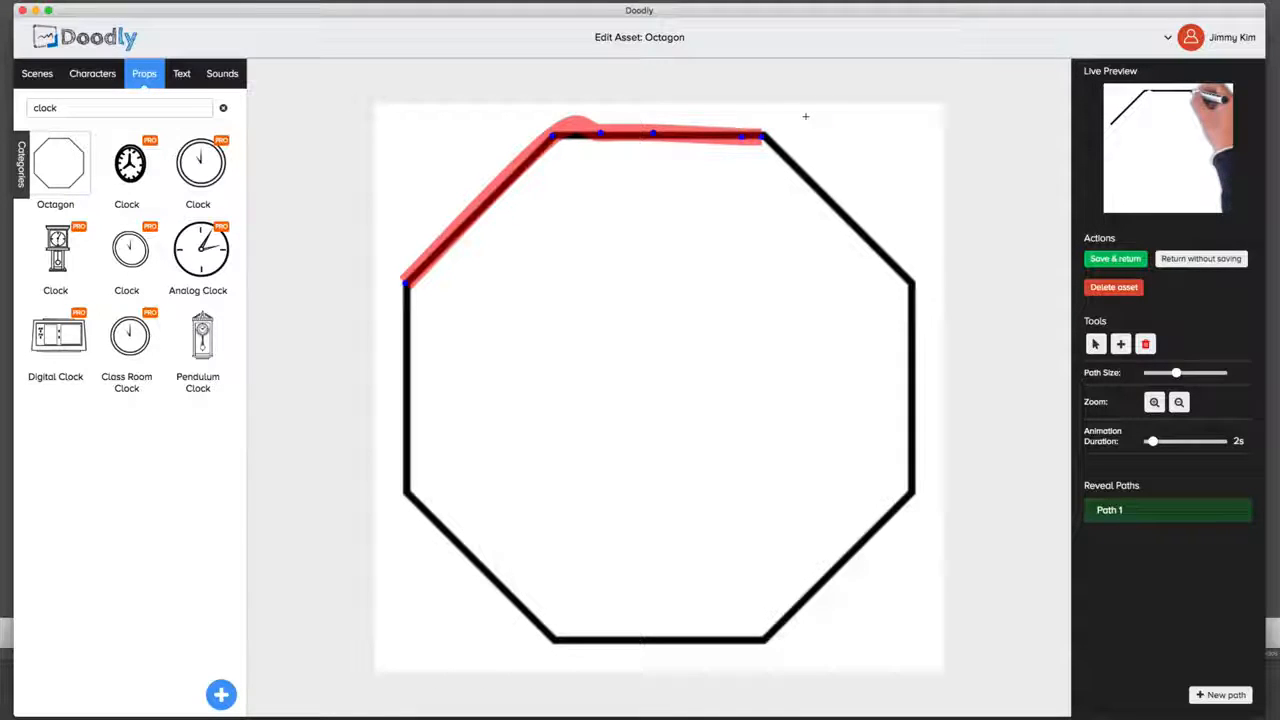
Step: Undo the points on the top edge and retrace the reveal path along the top and upper-right edges with closely spaced points
key("super+z")
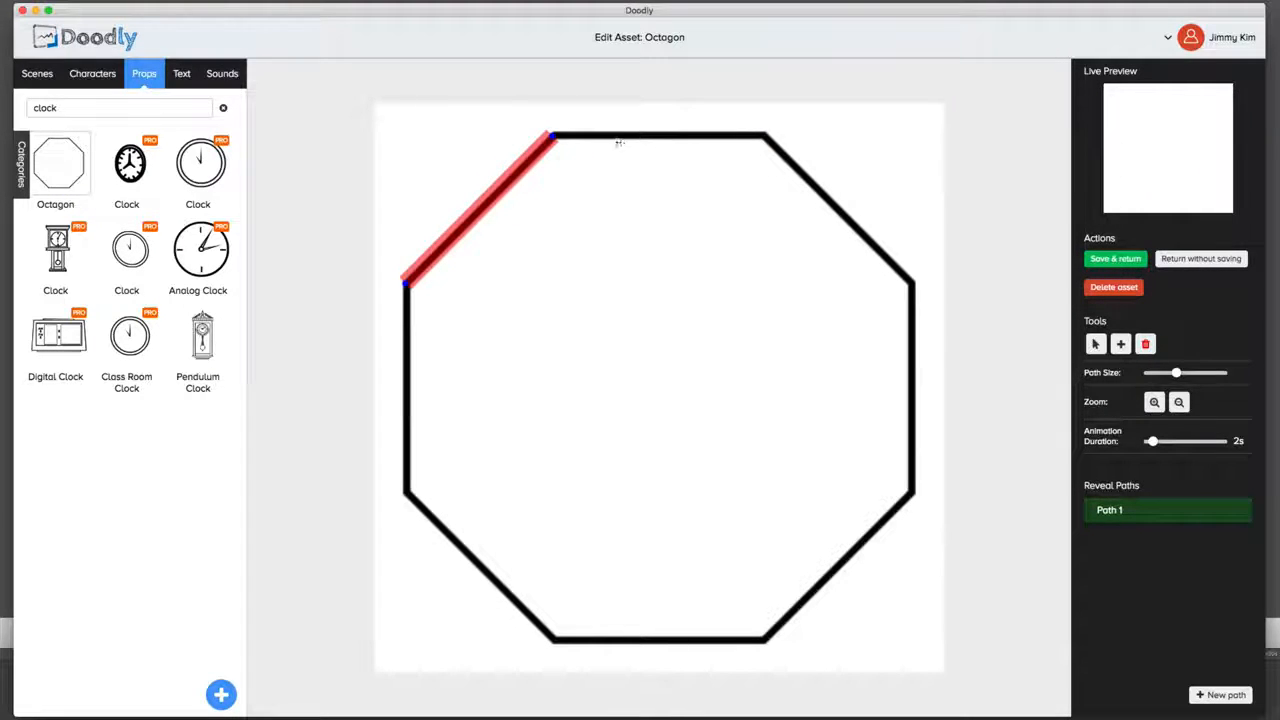
left_click(578, 139)
left_click(600, 138)
left_click(648, 135)
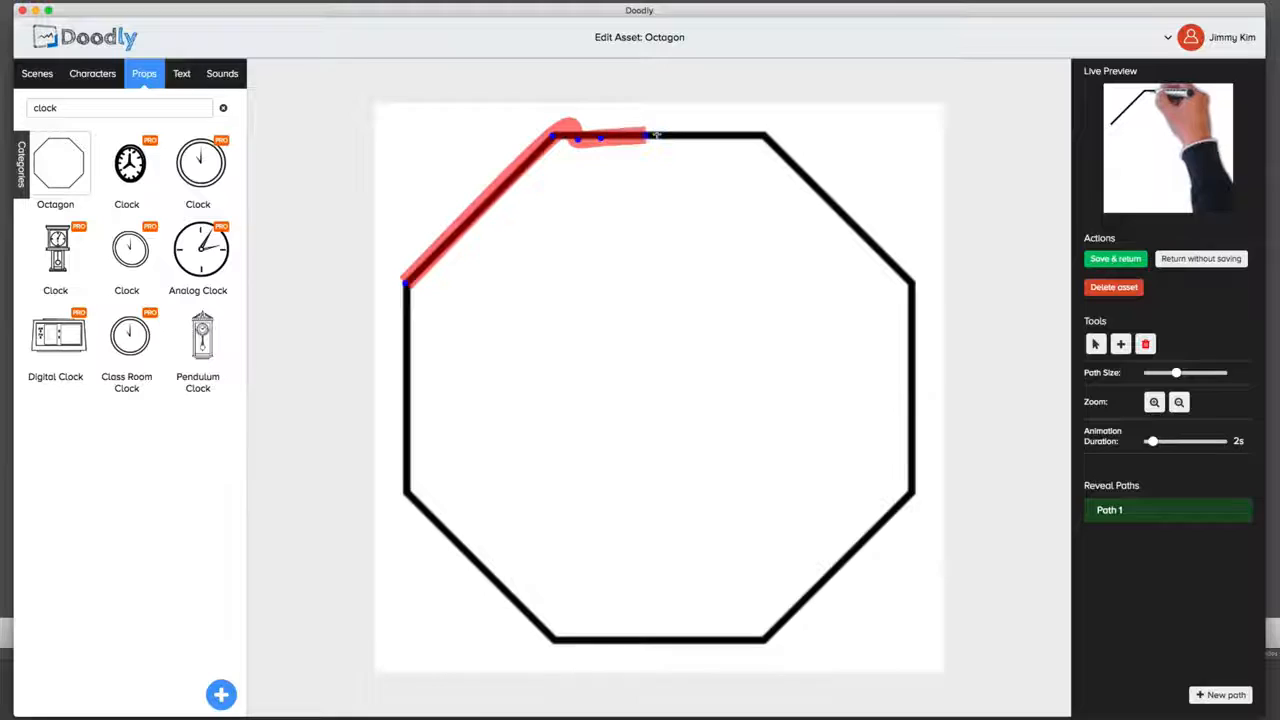
left_click(774, 145)
left_click(782, 160)
left_click(797, 172)
left_click(813, 184)
left_click(836, 203)
left_click(853, 216)
left_click(866, 236)
left_click(906, 274)
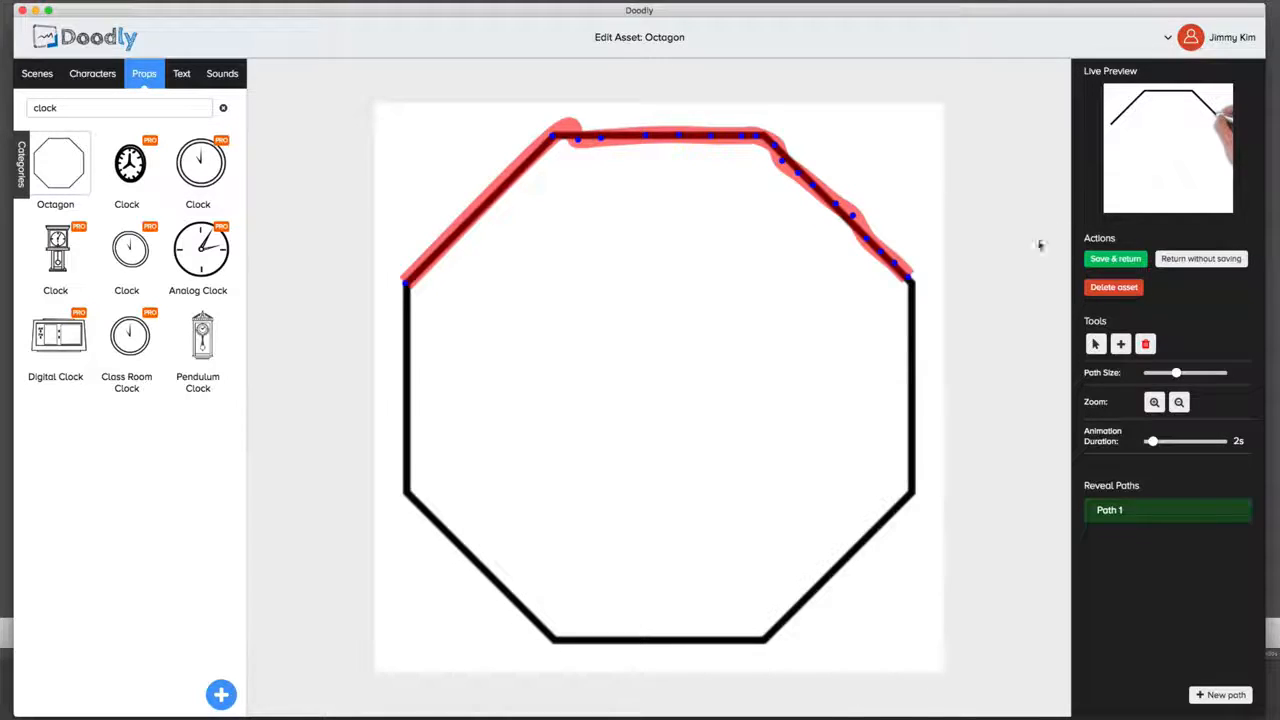
Step: Preview the partly traced octagon and remove all points of its reveal path
left_click(1180, 168)
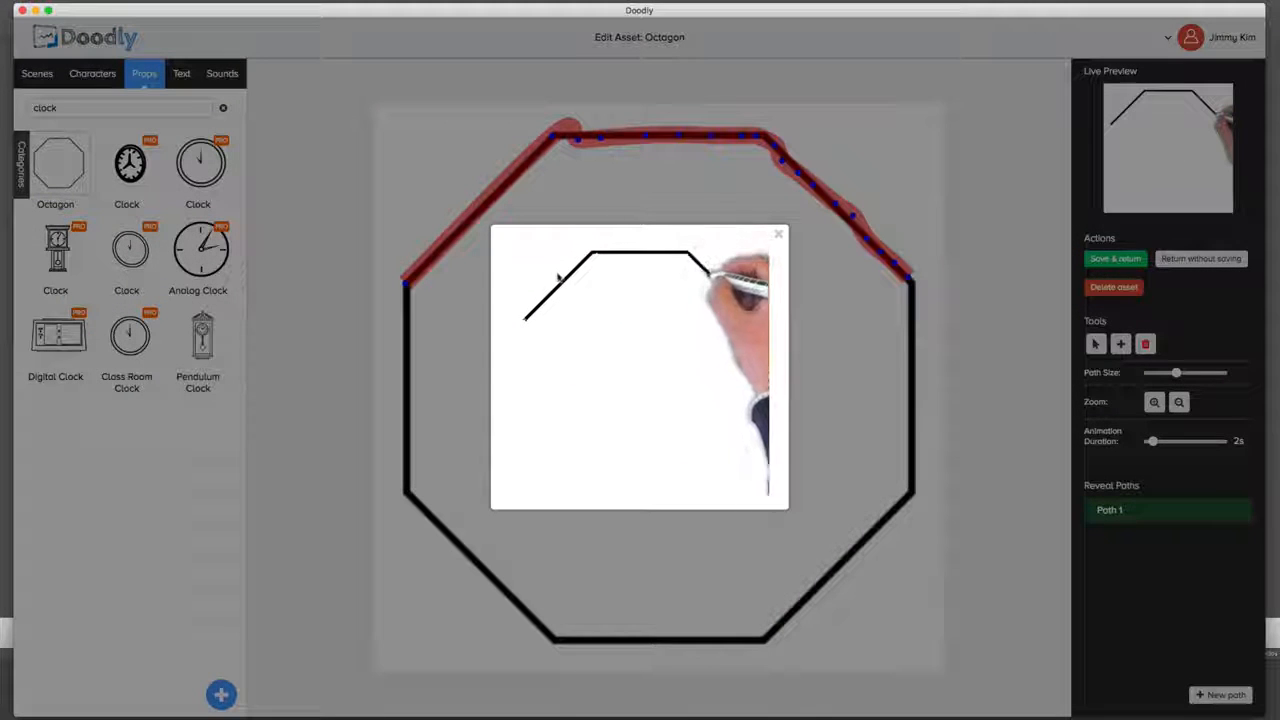
left_click(780, 236)
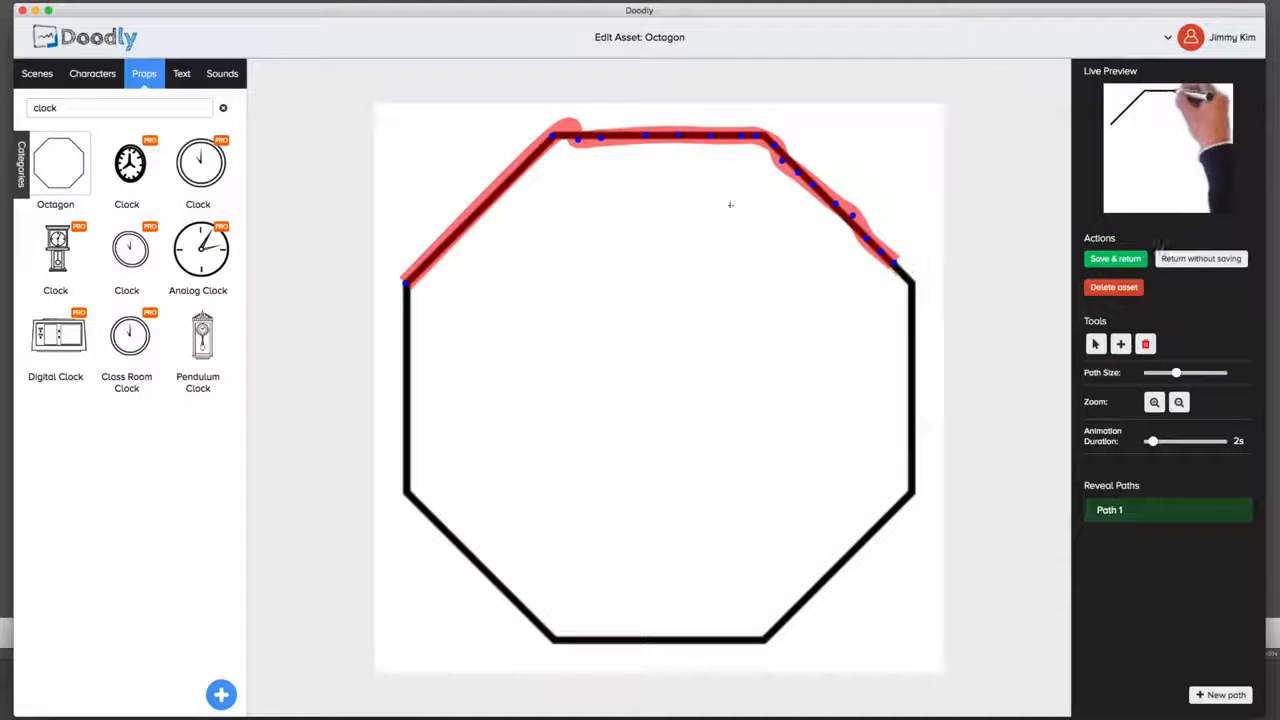
key("BackSpace")
key("BackSpace")
key("BackSpace")
key("BackSpace")
key("BackSpace")
key("BackSpace")
key("BackSpace")
key("BackSpace")
key("BackSpace")
key("BackSpace")
key("BackSpace")
key("BackSpace")
key("BackSpace")
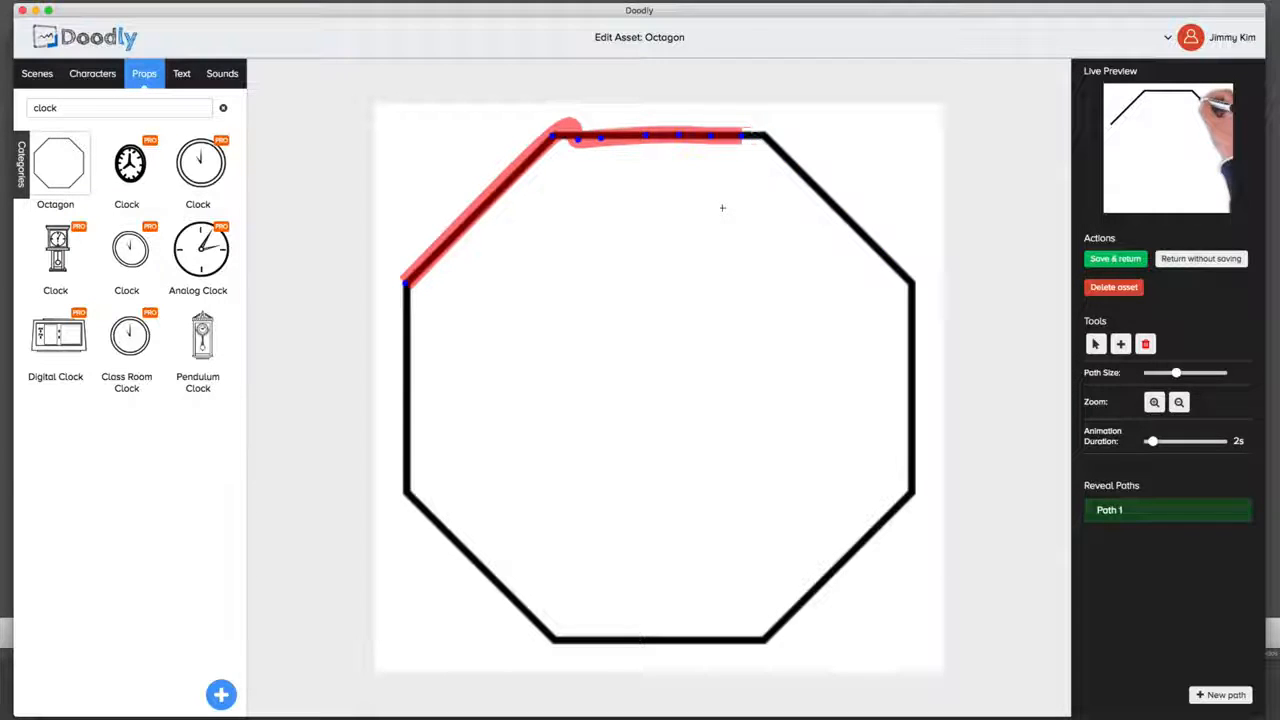
key("BackSpace")
key("BackSpace")
key("BackSpace")
key("BackSpace")
key("BackSpace")
key("BackSpace")
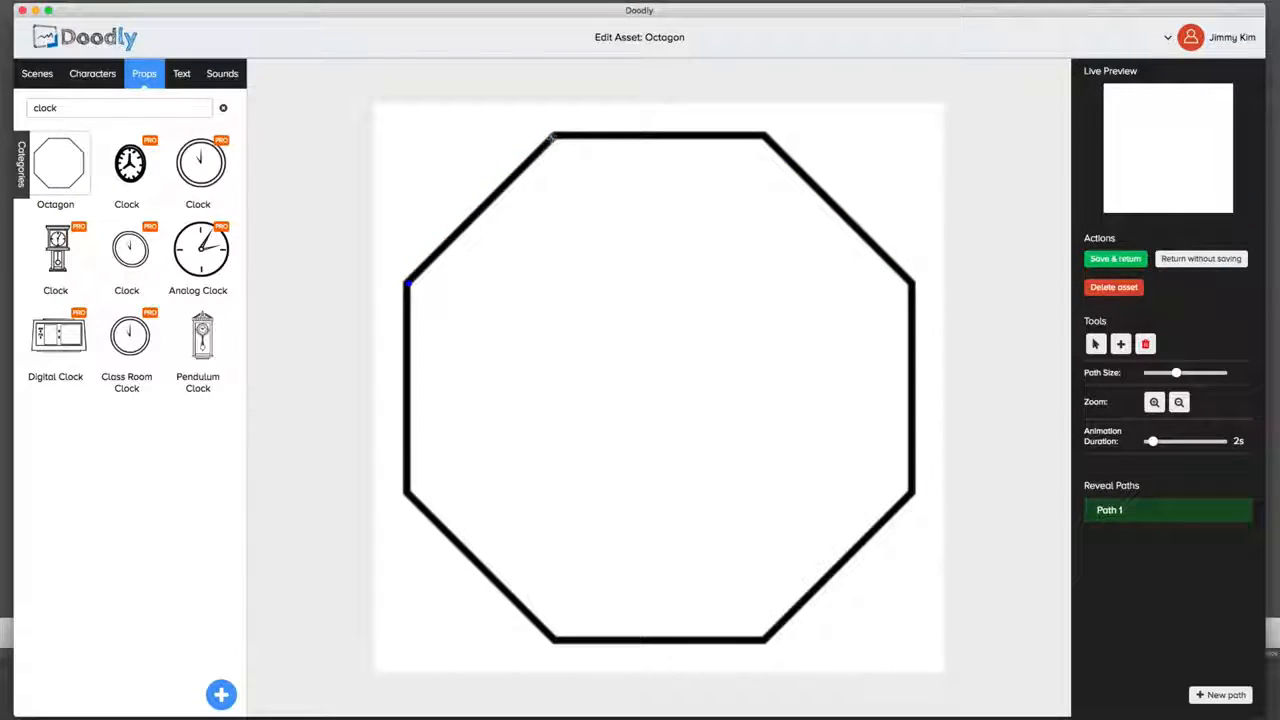
Step: Trace the octagon's upper-left edge as the first reveal path and its upper-right edge as a second one
left_click(551, 136)
left_click(1205, 694)
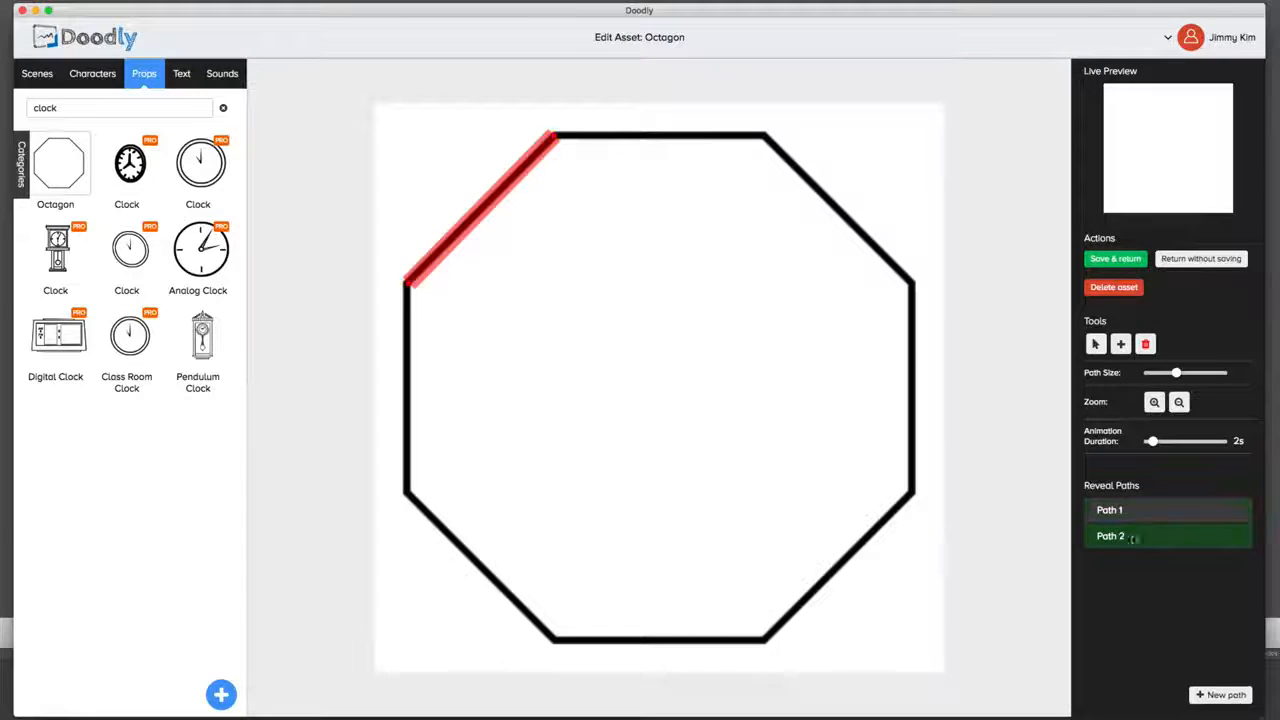
left_click(765, 136)
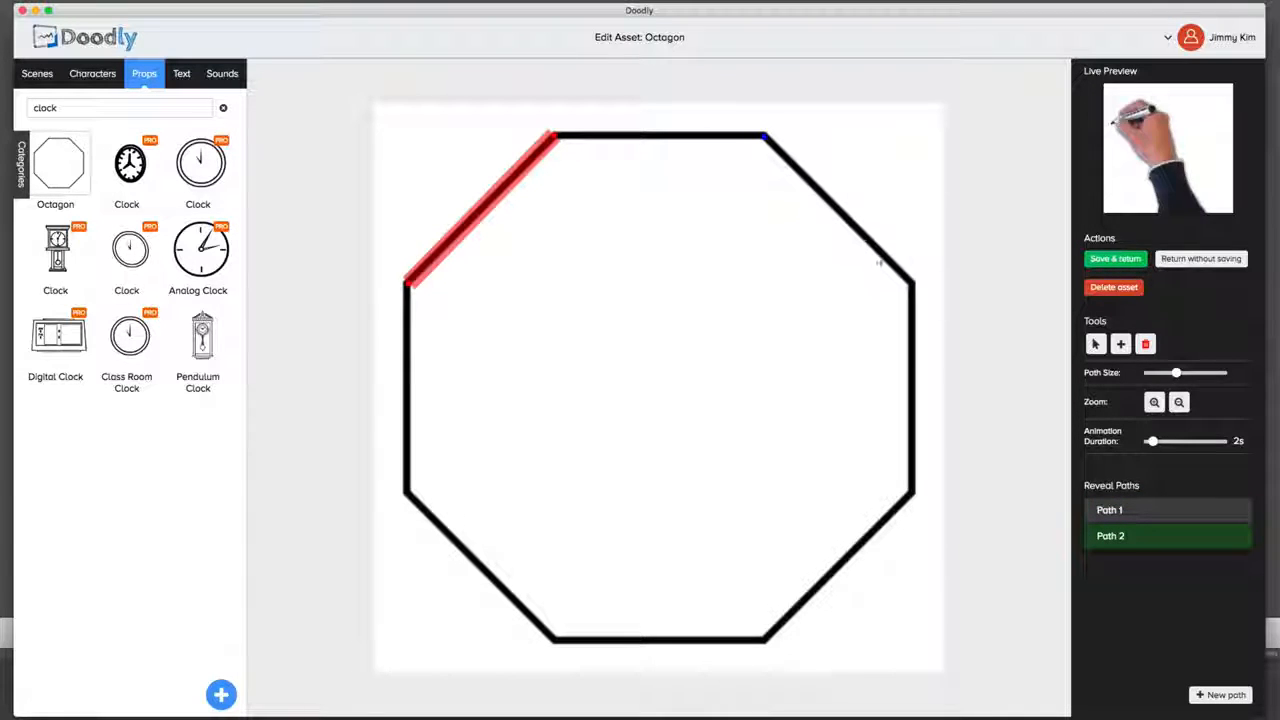
left_click(912, 283)
Step: Add two more reveal paths, one along the octagon's lower-right edge and one along its lower-left edge
left_click(1200, 692)
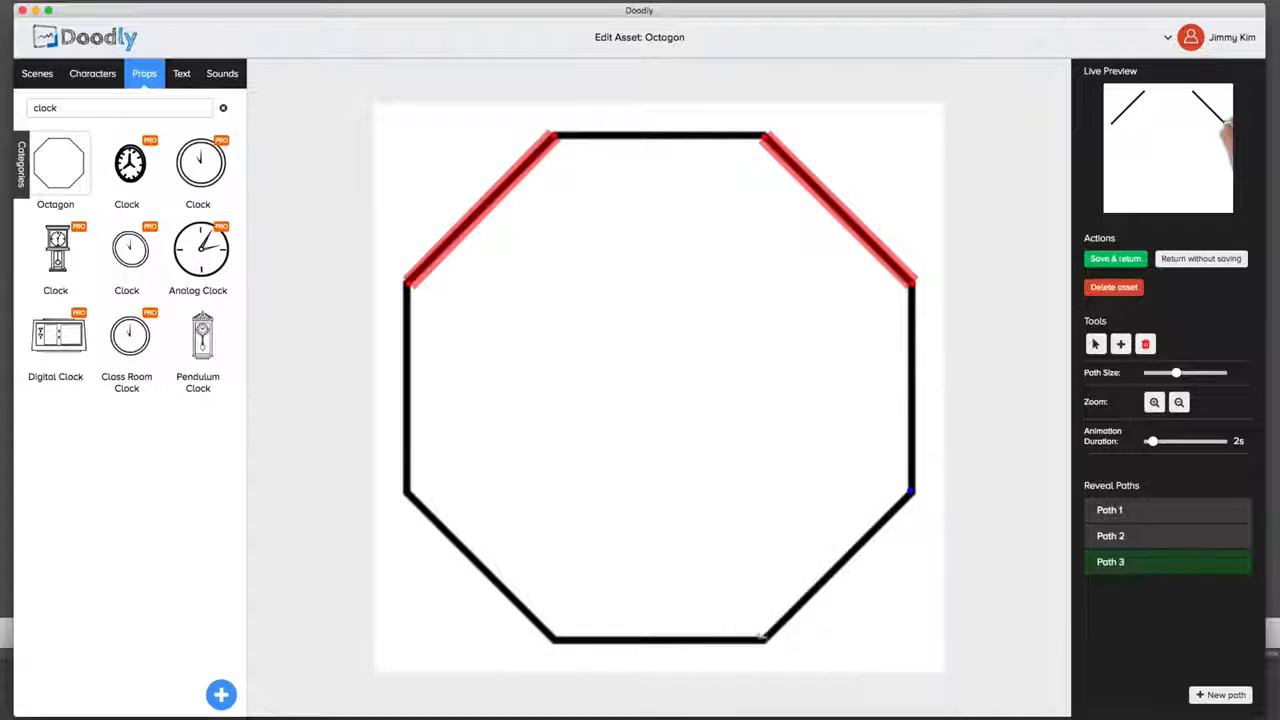
left_click(763, 637)
left_click(1220, 694)
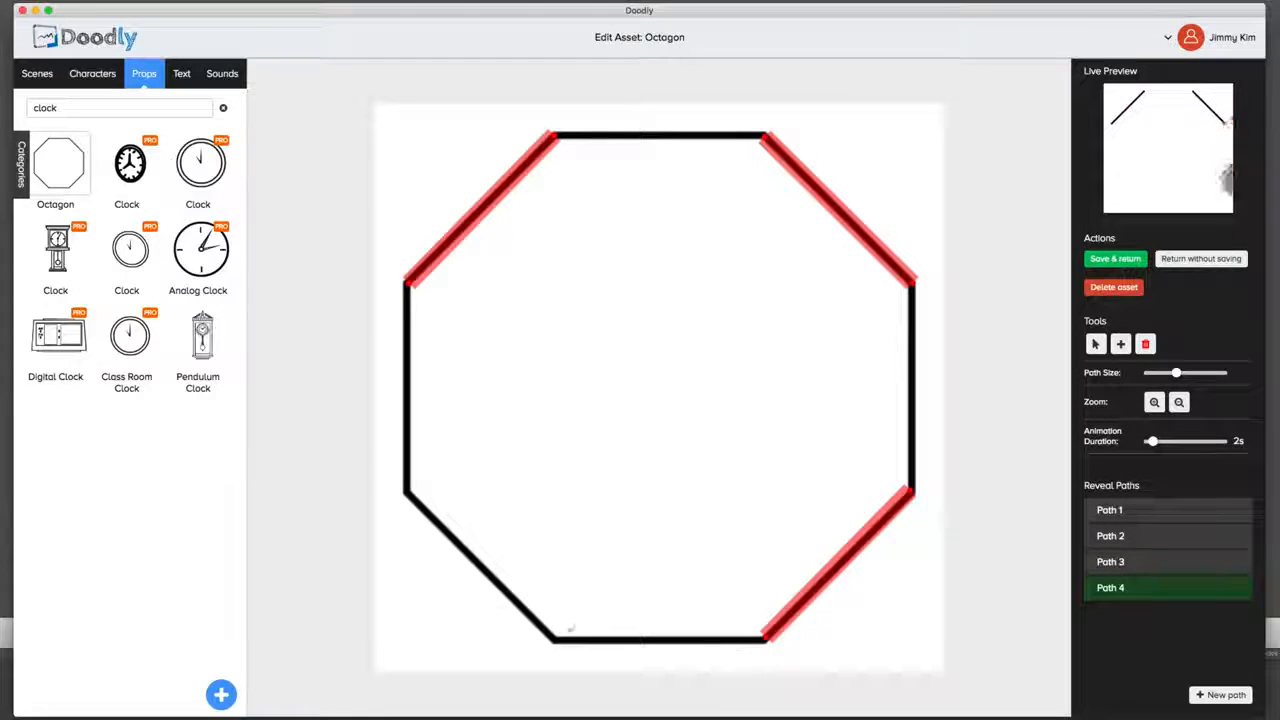
left_click(400, 494)
left_click(552, 641)
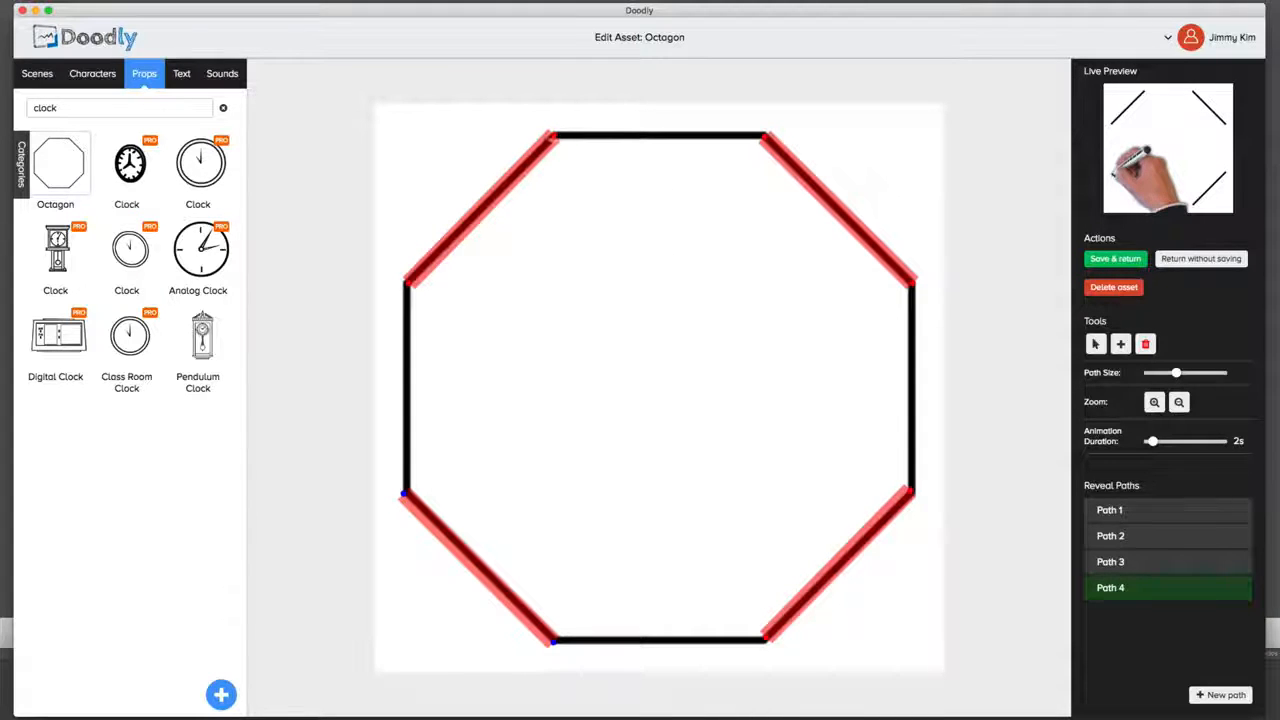
Step: Add a fifth reveal path along the octagon's top edge and extend it down to the bottom edge
left_click(1221, 694)
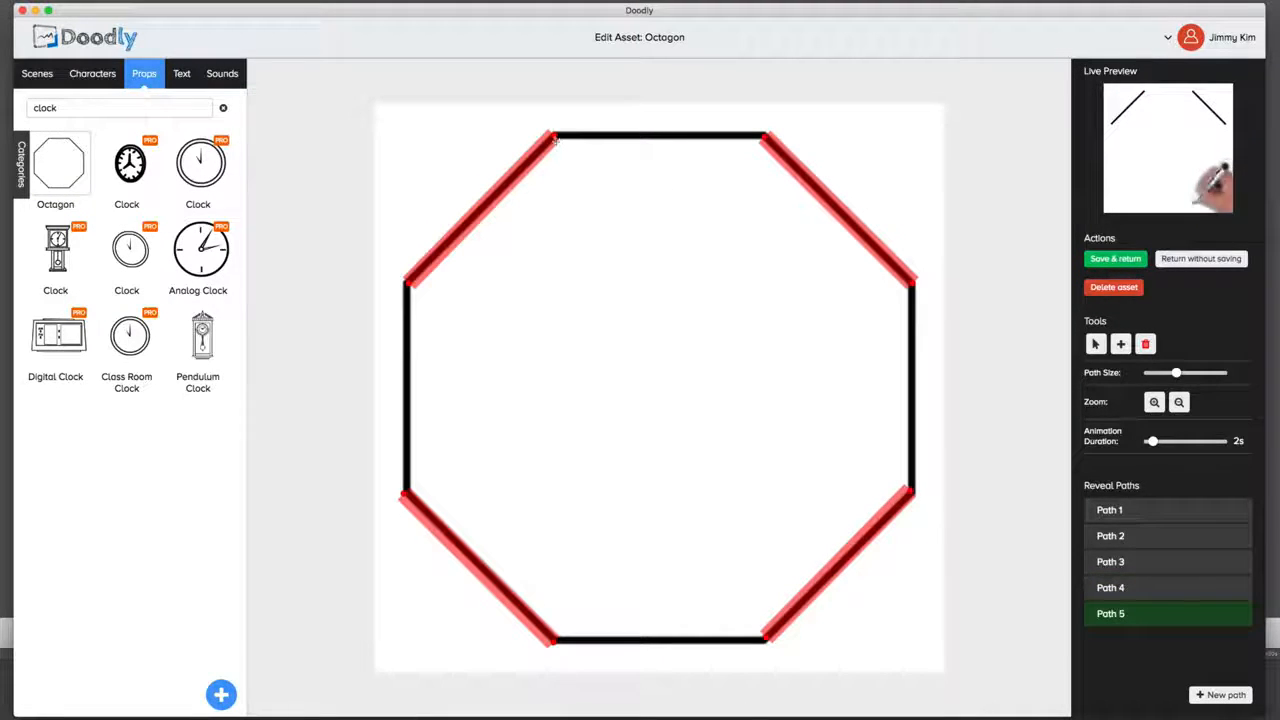
left_click(553, 137)
left_click(766, 142)
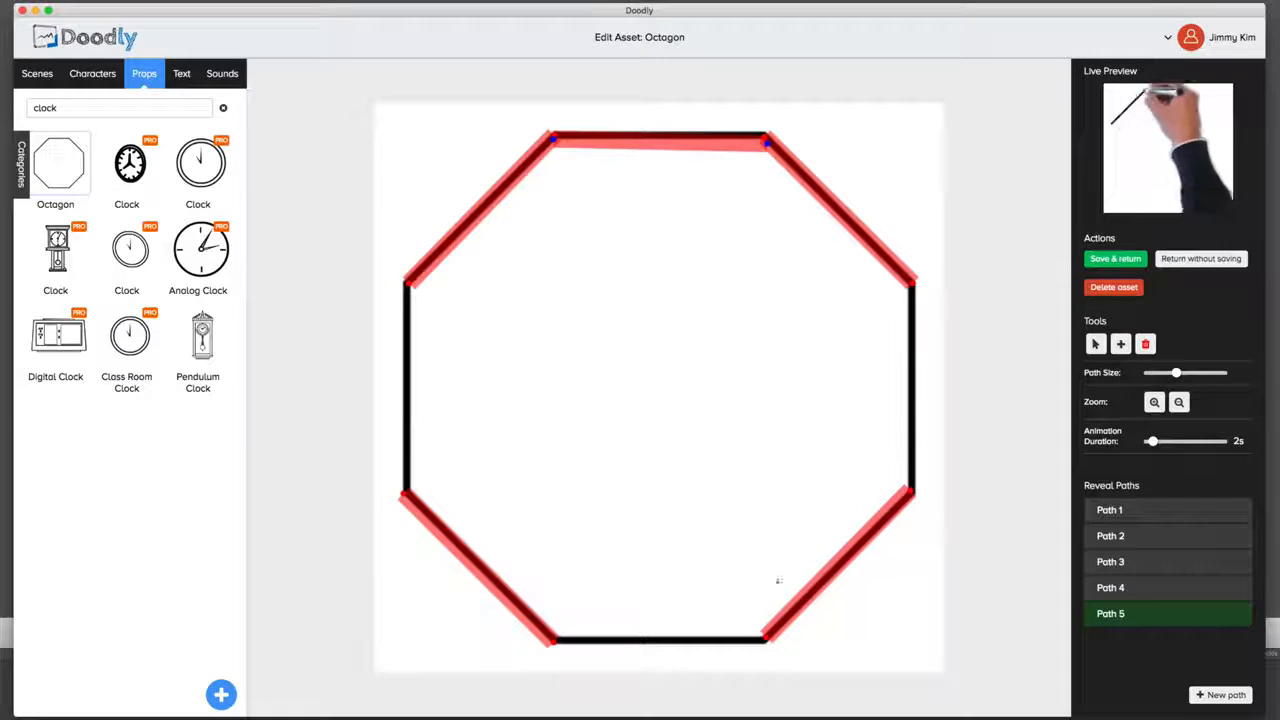
left_click(765, 640)
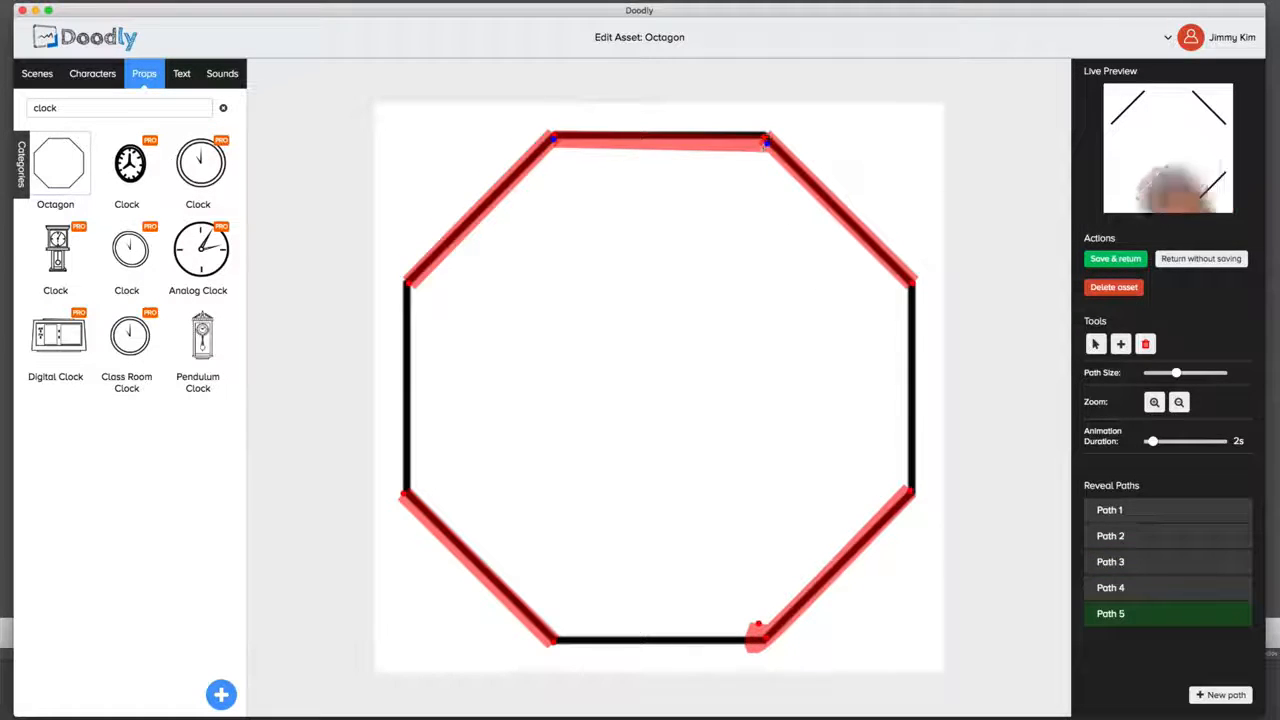
left_click(749, 614)
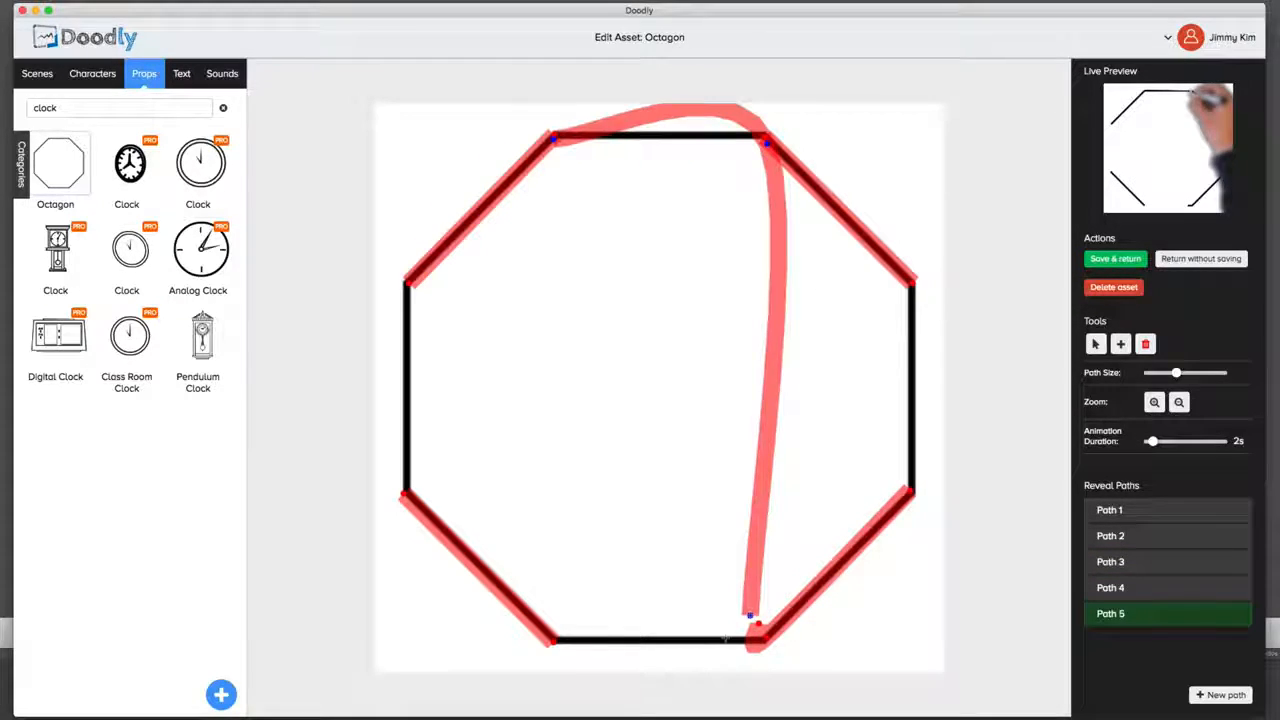
left_click(542, 640)
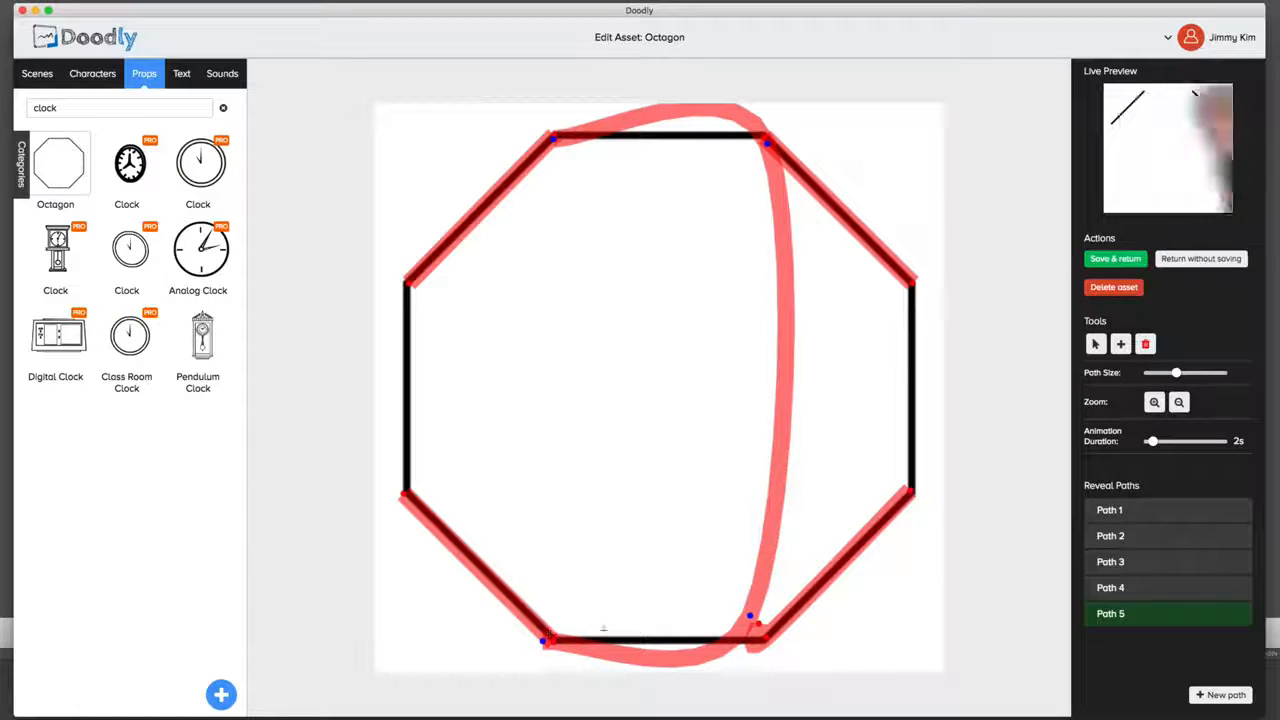
Step: Extend the fifth reveal path through the octagon's interior and down its left vertical edge
left_click(686, 628)
left_click(700, 445)
left_click(678, 275)
left_click(592, 238)
left_click(436, 305)
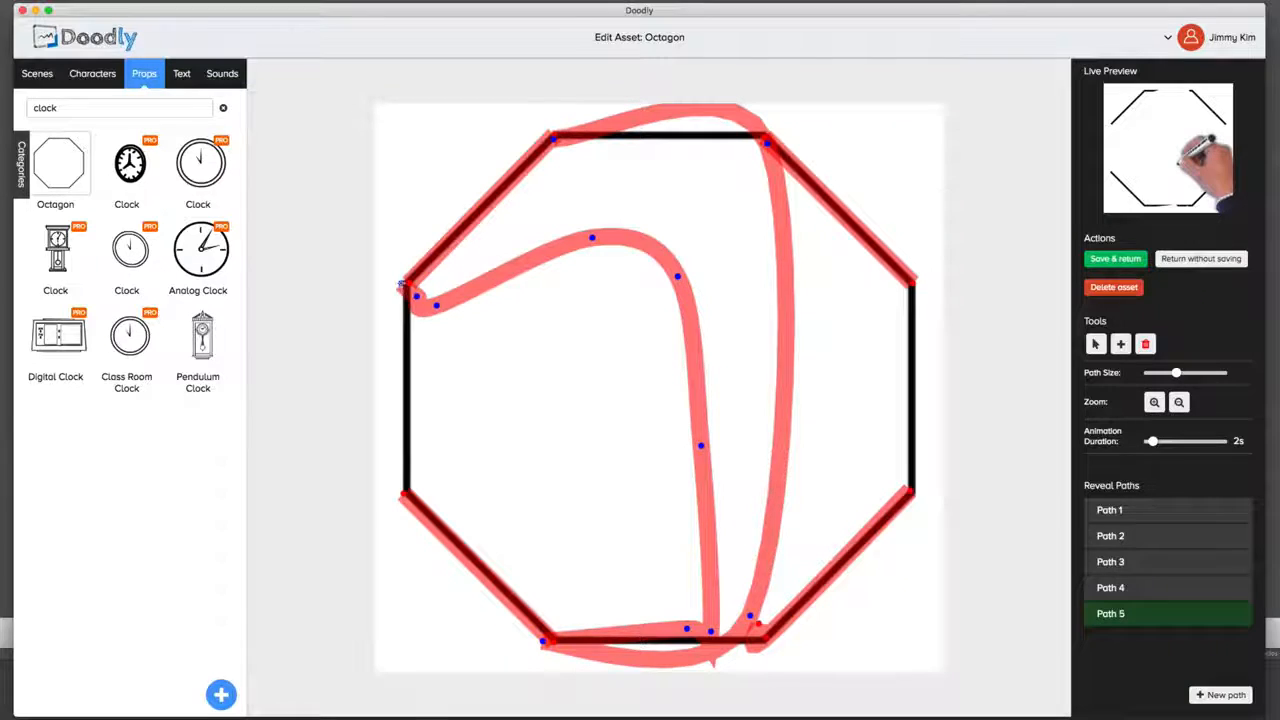
left_click(405, 383)
left_click(404, 427)
left_click(405, 465)
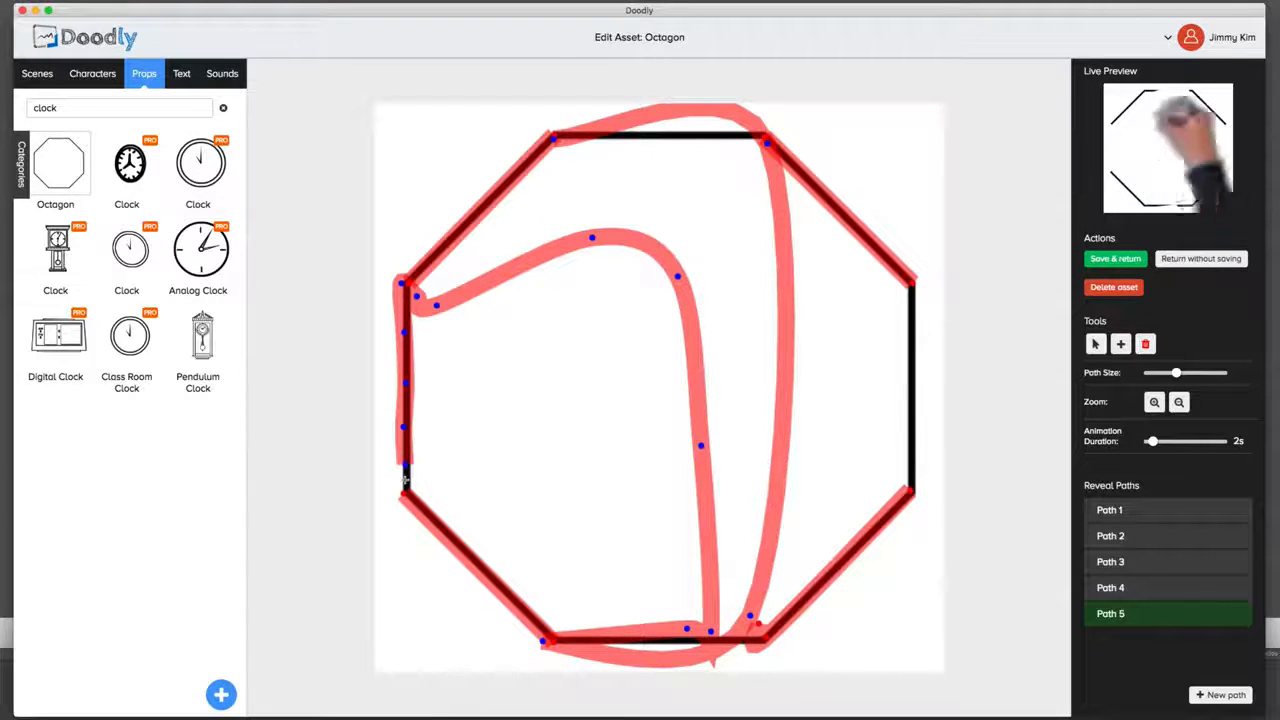
left_click(407, 482)
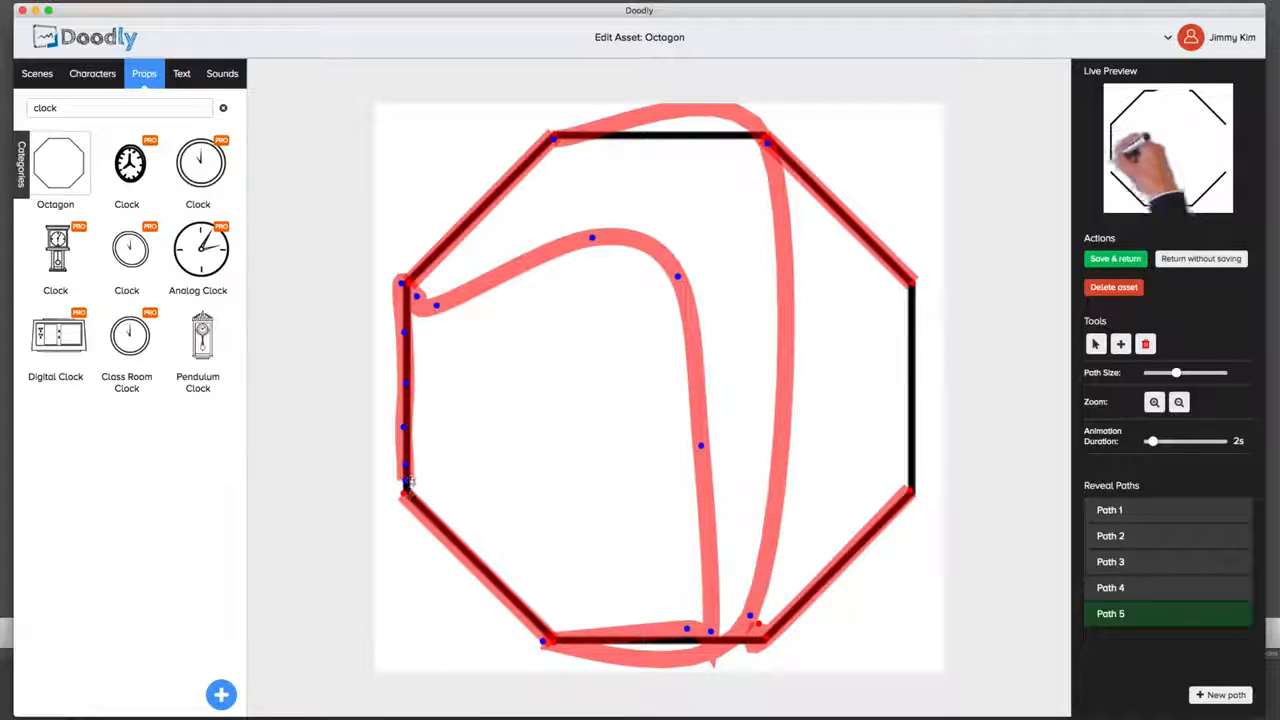
Step: Extend the fifth reveal path down the octagon's right vertical edge with closely spaced points
left_click(911, 289)
left_click(908, 316)
left_click(913, 358)
left_click(910, 392)
left_click(908, 416)
left_click(908, 438)
left_click(909, 462)
left_click(912, 481)
Step: Continue the fifth reveal path back over the octagon's top edge to cover it fully
left_click(701, 143)
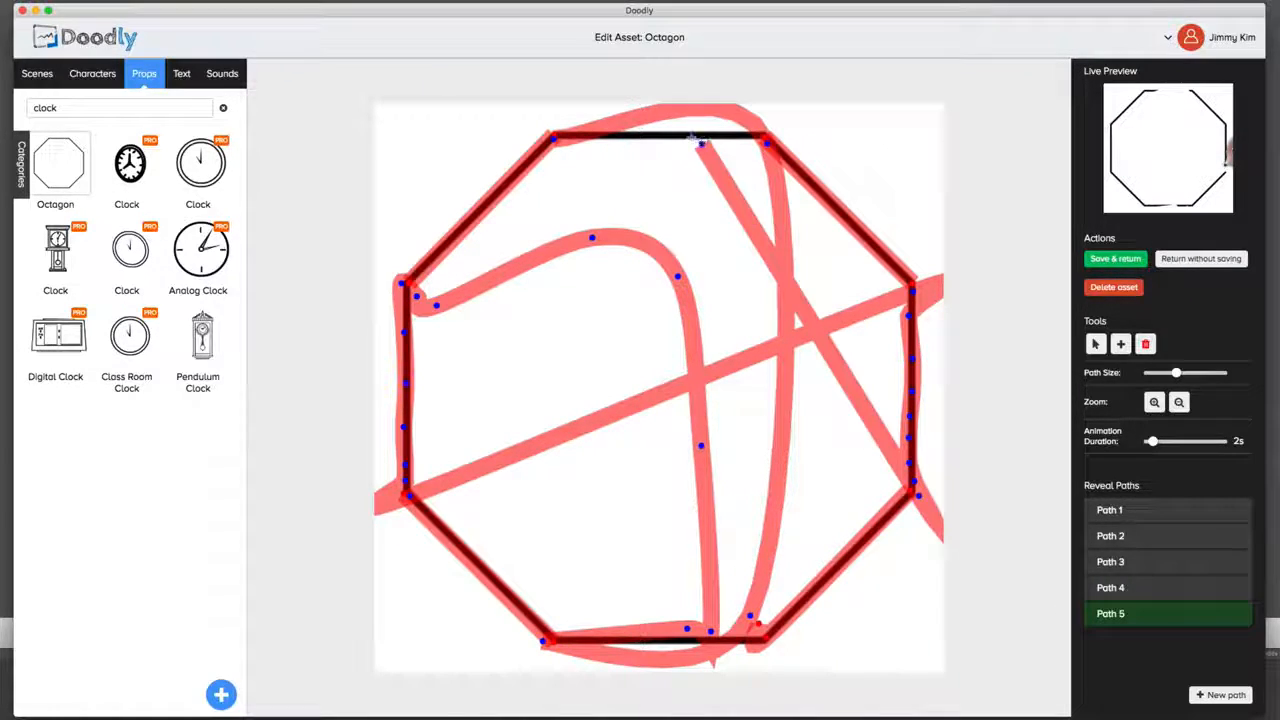
left_click(644, 137)
left_click(612, 135)
left_click(758, 131)
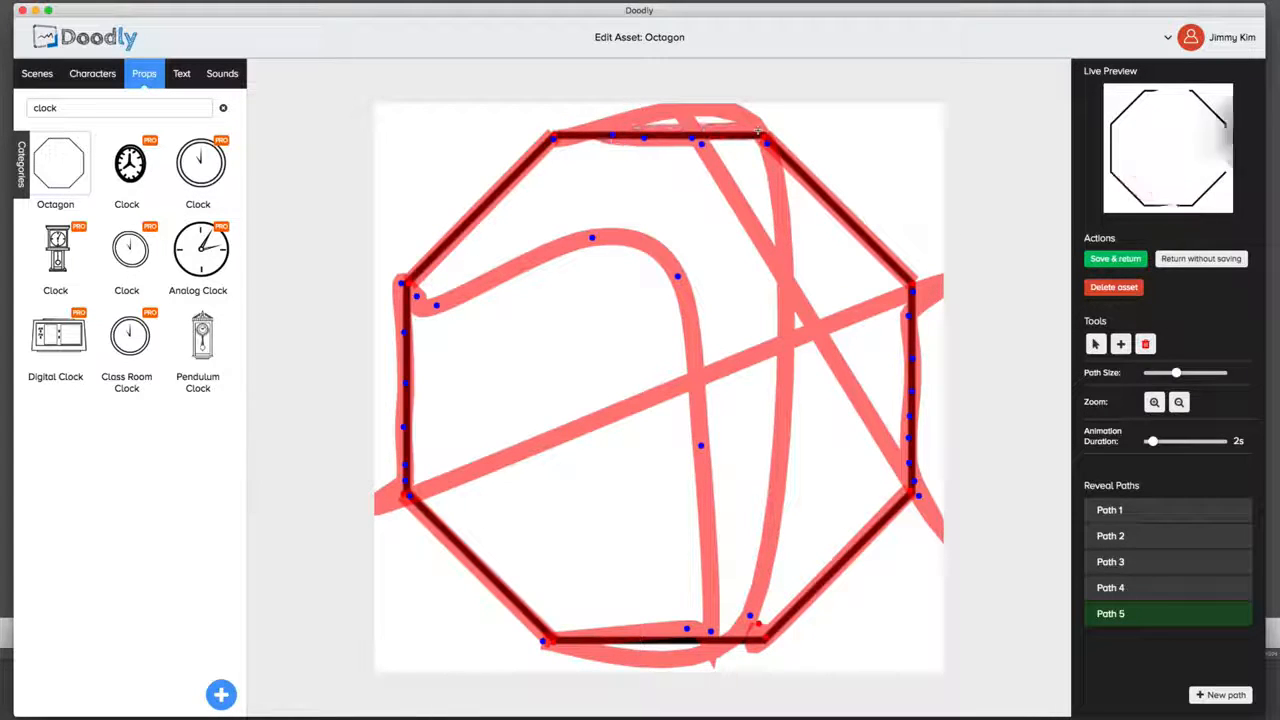
Step: Preview the traced octagon, set its animation duration to 19 seconds and preview it again
left_click(1163, 118)
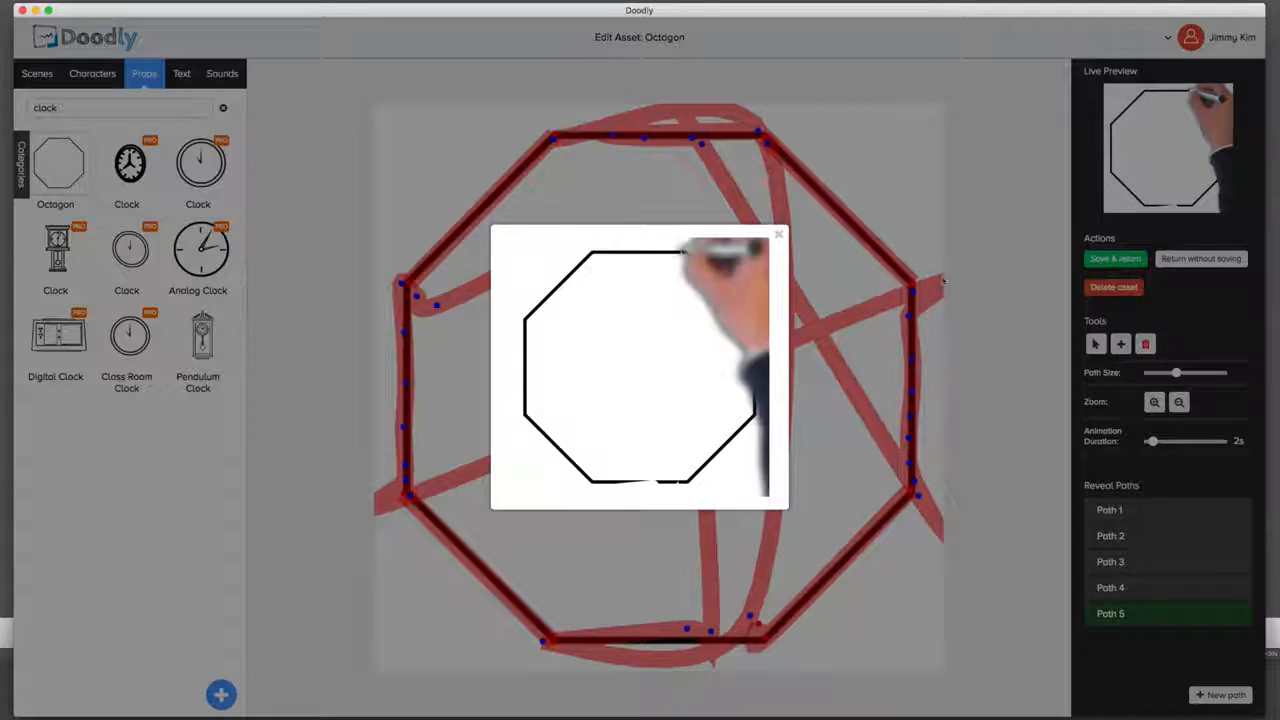
left_click(960, 258)
left_click_drag(1154, 442, 1195, 442)
left_click(1172, 160)
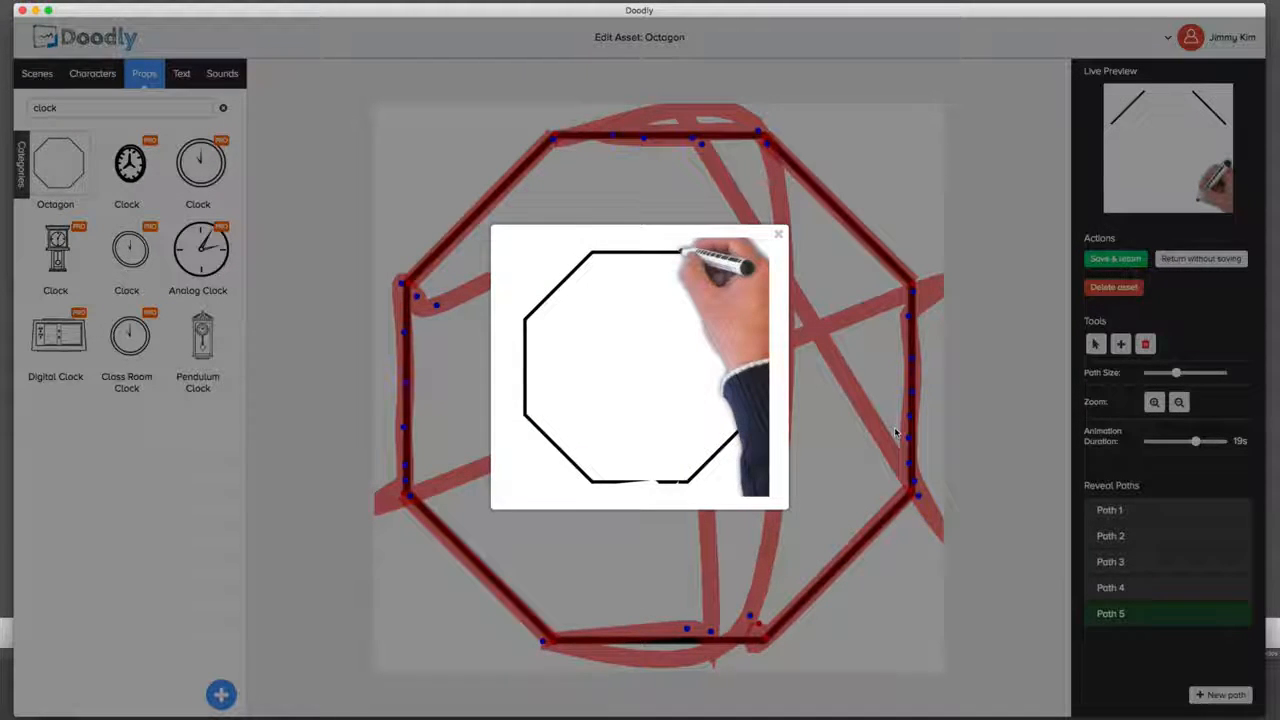
left_click(779, 234)
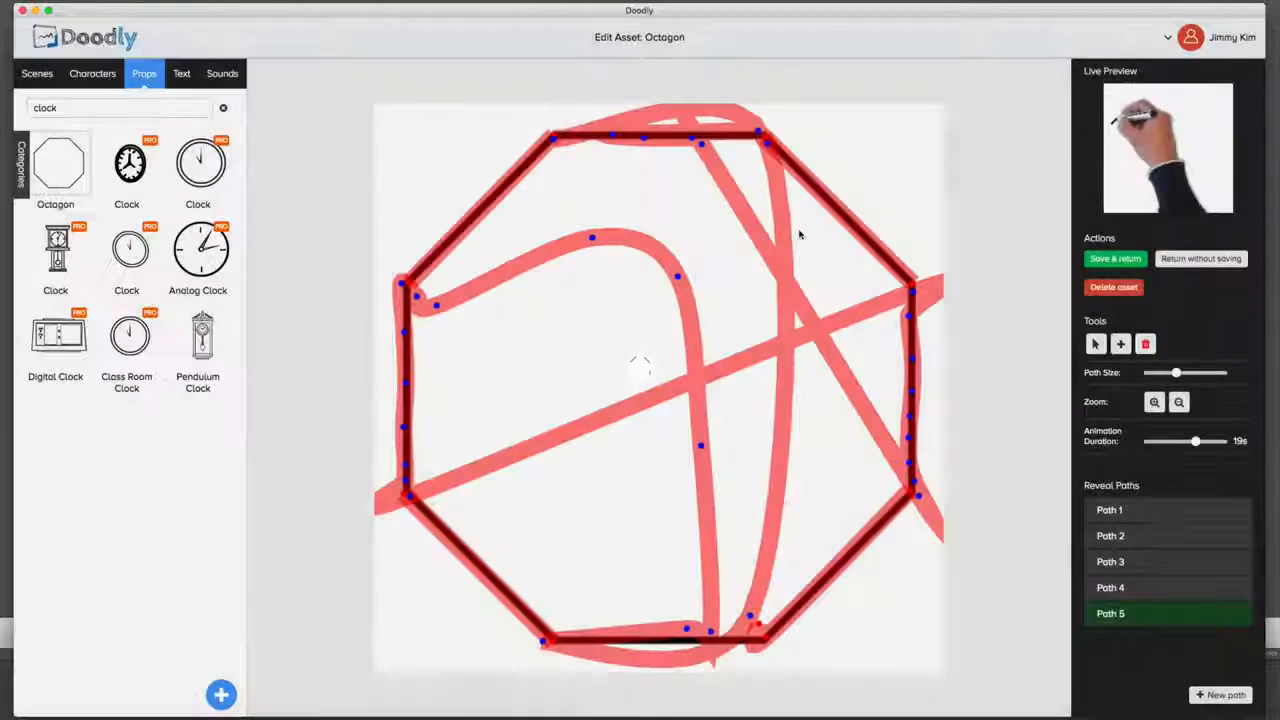
Step: Leave the octagon asset editor without saving and delete the octagon from the scene
left_click(1201, 258)
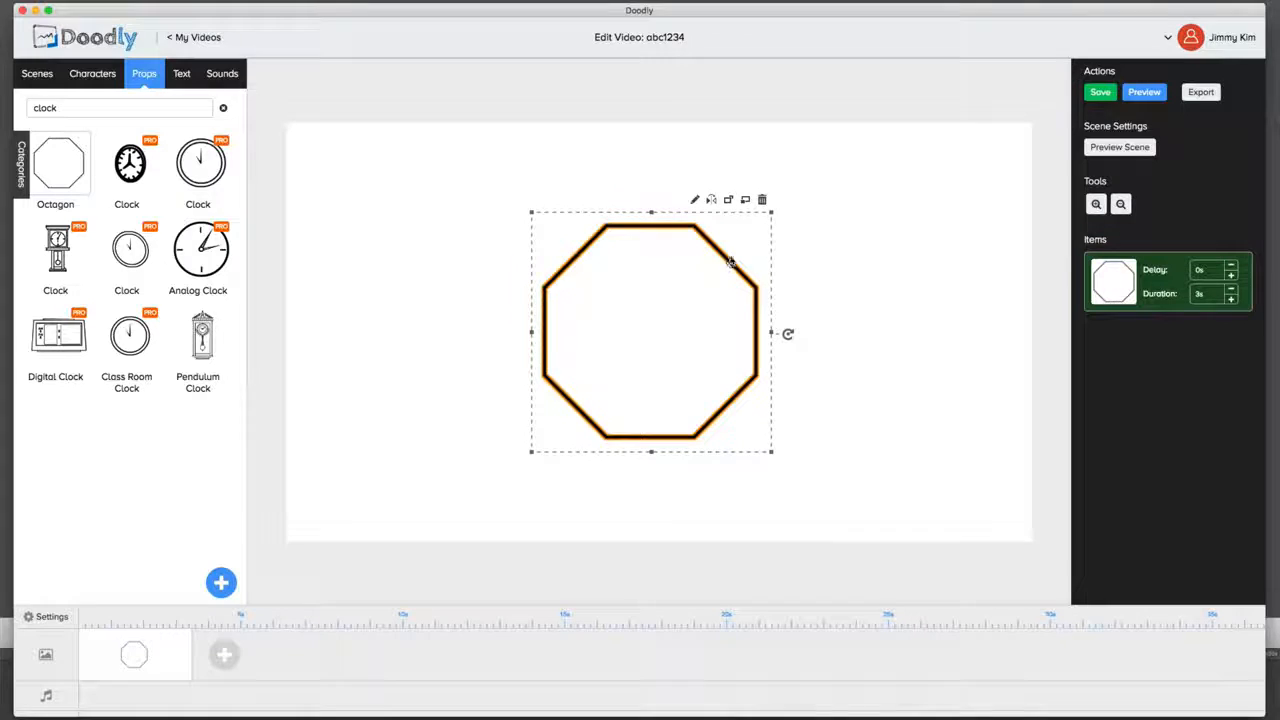
left_click(762, 199)
left_click(601, 400)
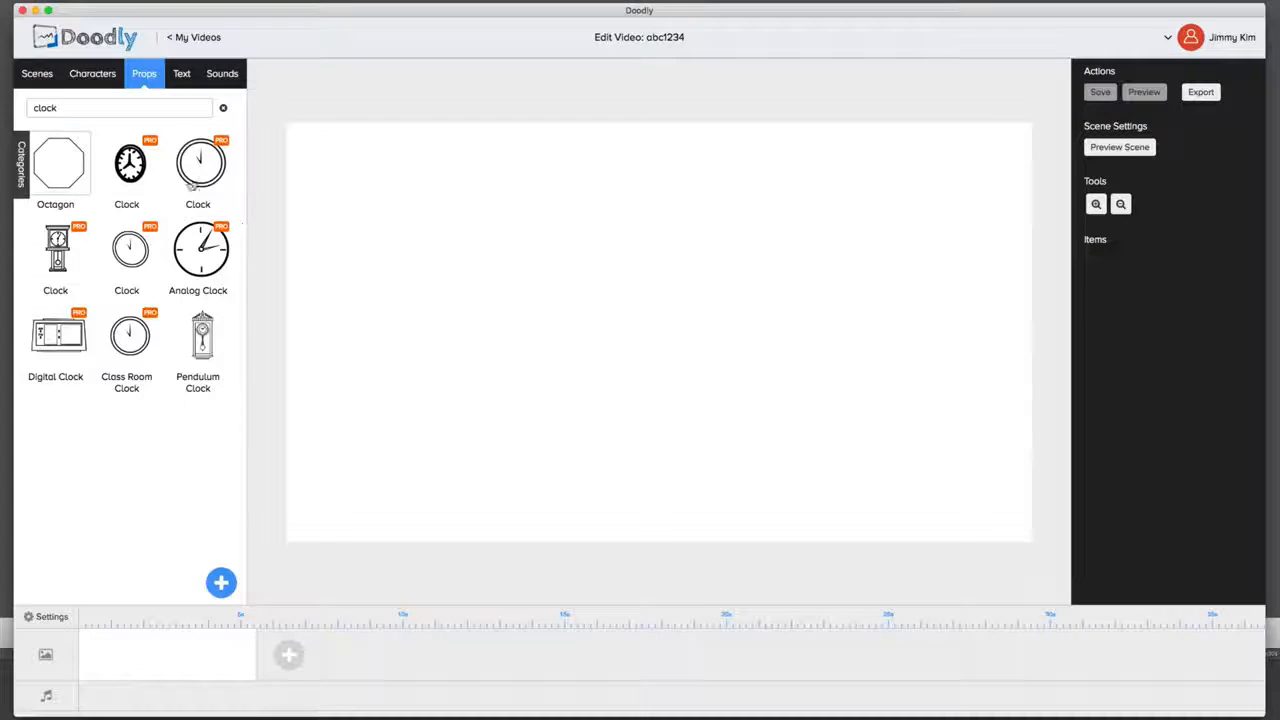
Step: Clear the clock search, browse the prop library and show the library of ready-made scenes
double_click(67, 112)
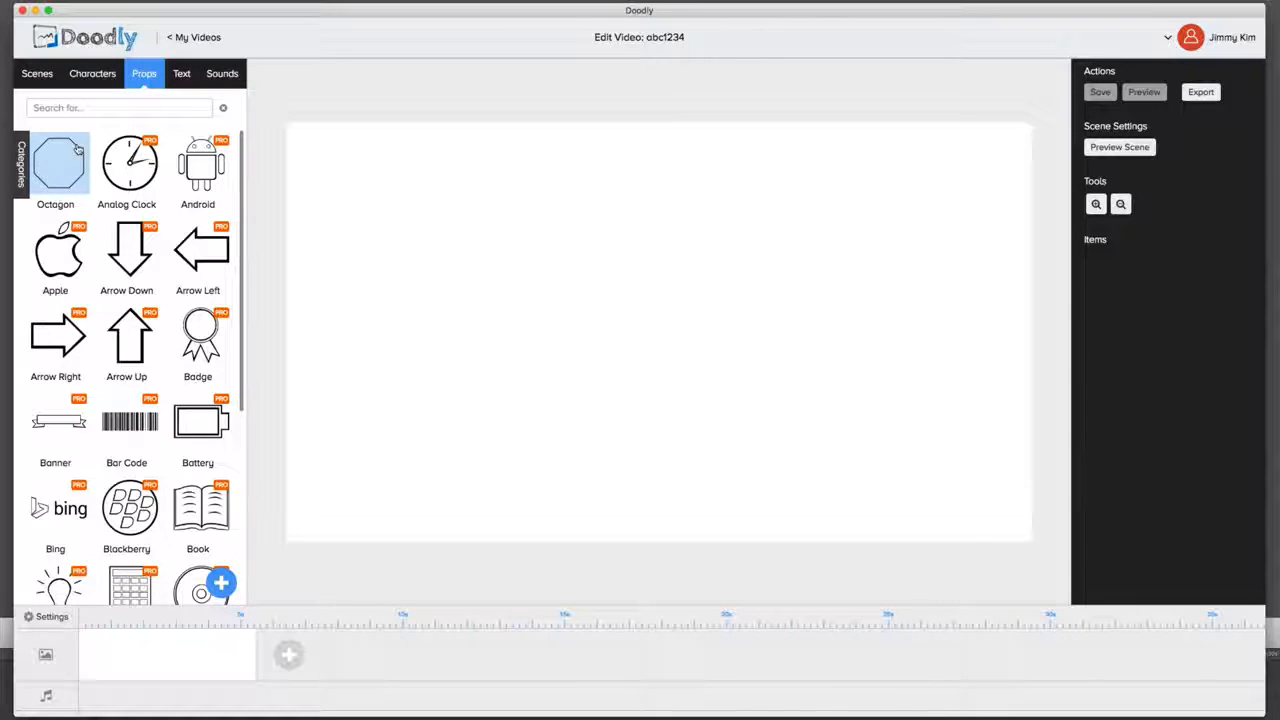
scroll(126, 255, "down", 3)
scroll(126, 255, "up", 3)
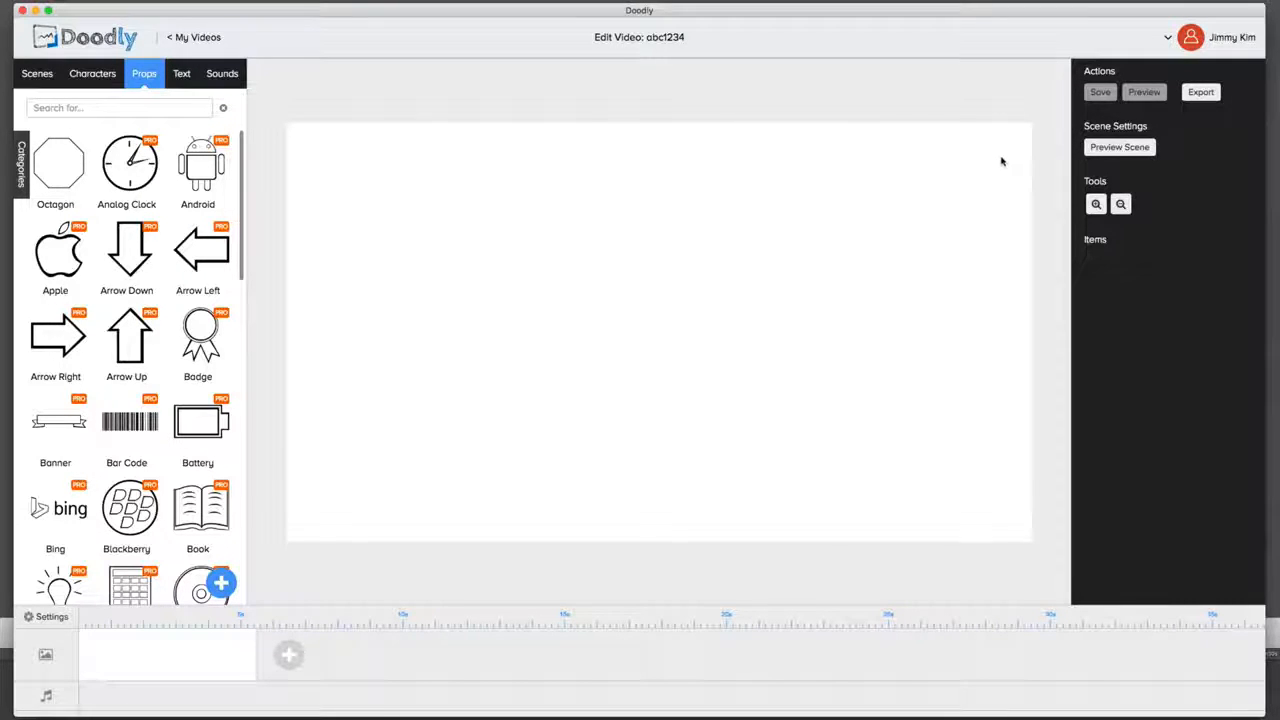
left_click(105, 76)
left_click(30, 75)
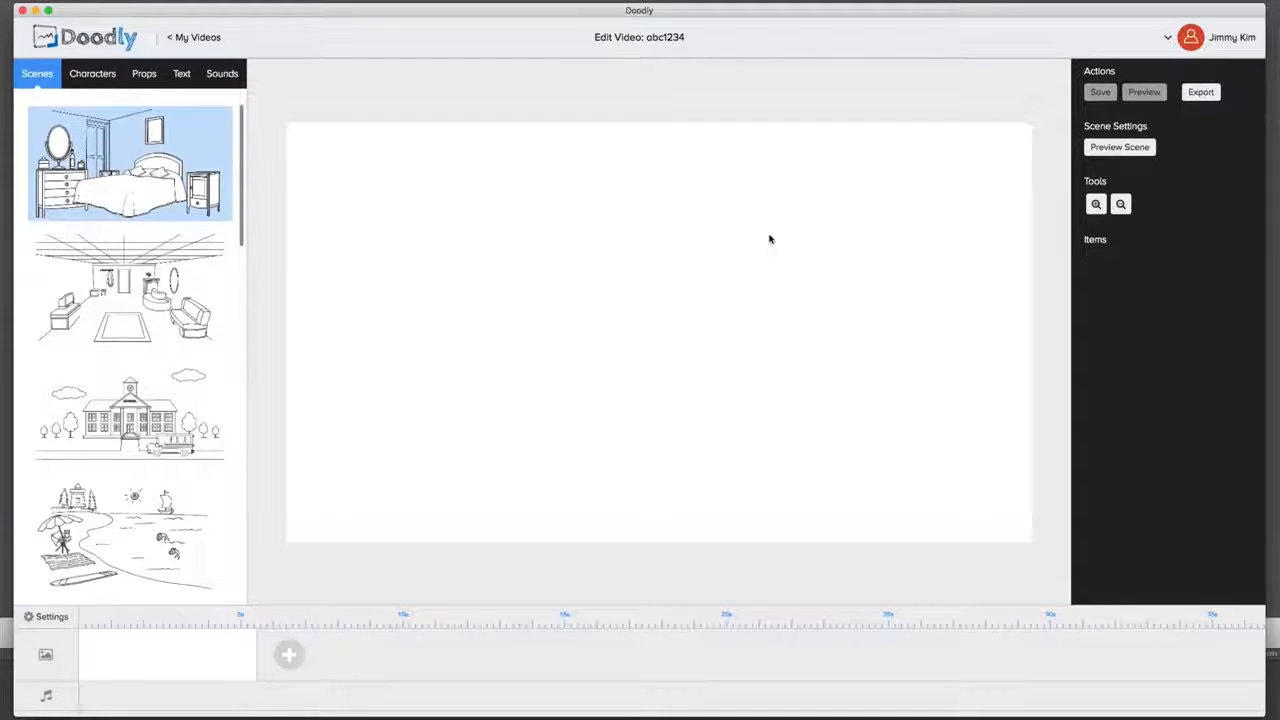
Step: Add the ready-made bedroom scene to the blank canvas and show the sound library
left_click_drag(512, 213, 520, 216)
left_click(220, 74)
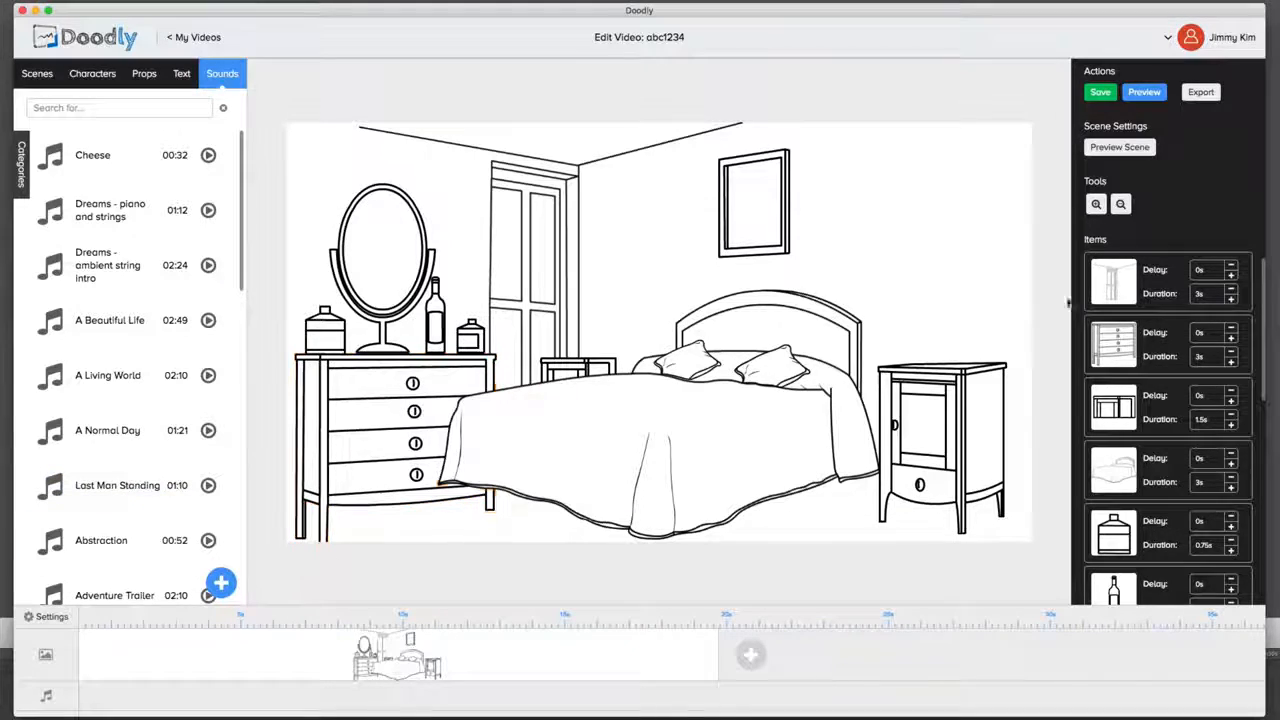
Step: Open the video export settings and review the available resolution and frame rate options
left_click(1201, 92)
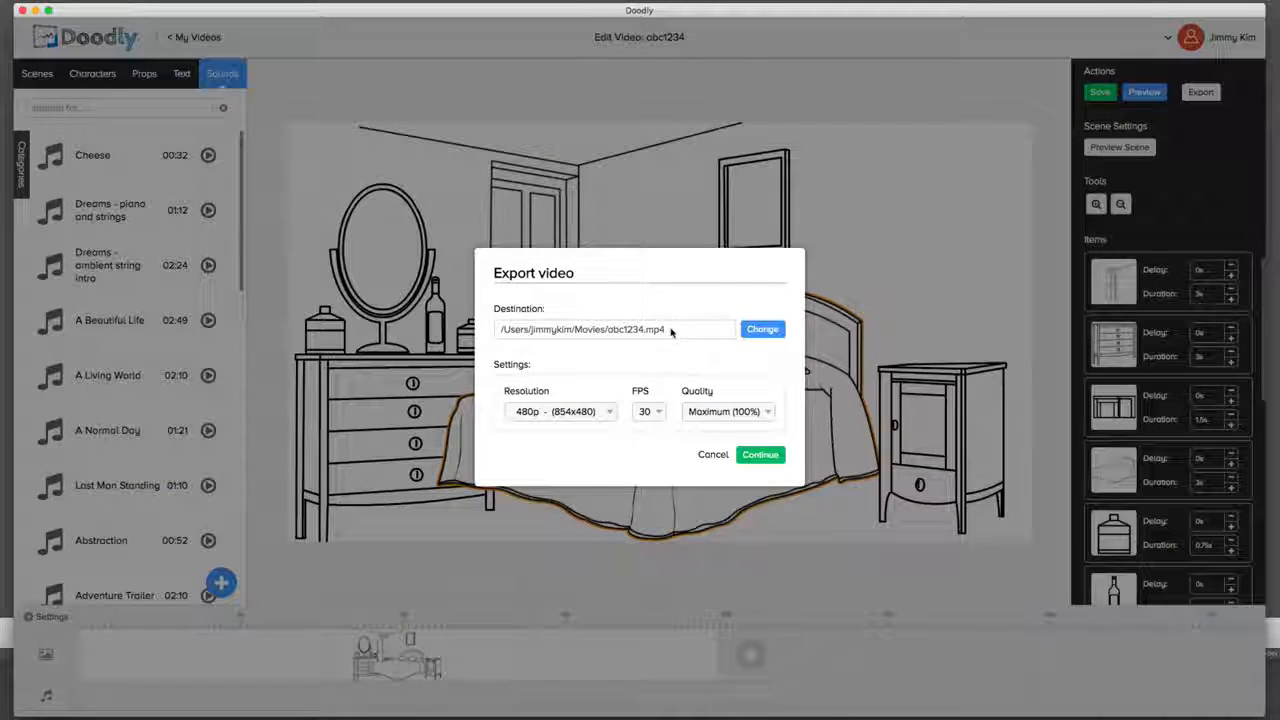
left_click(579, 416)
left_click(660, 390)
left_click(605, 414)
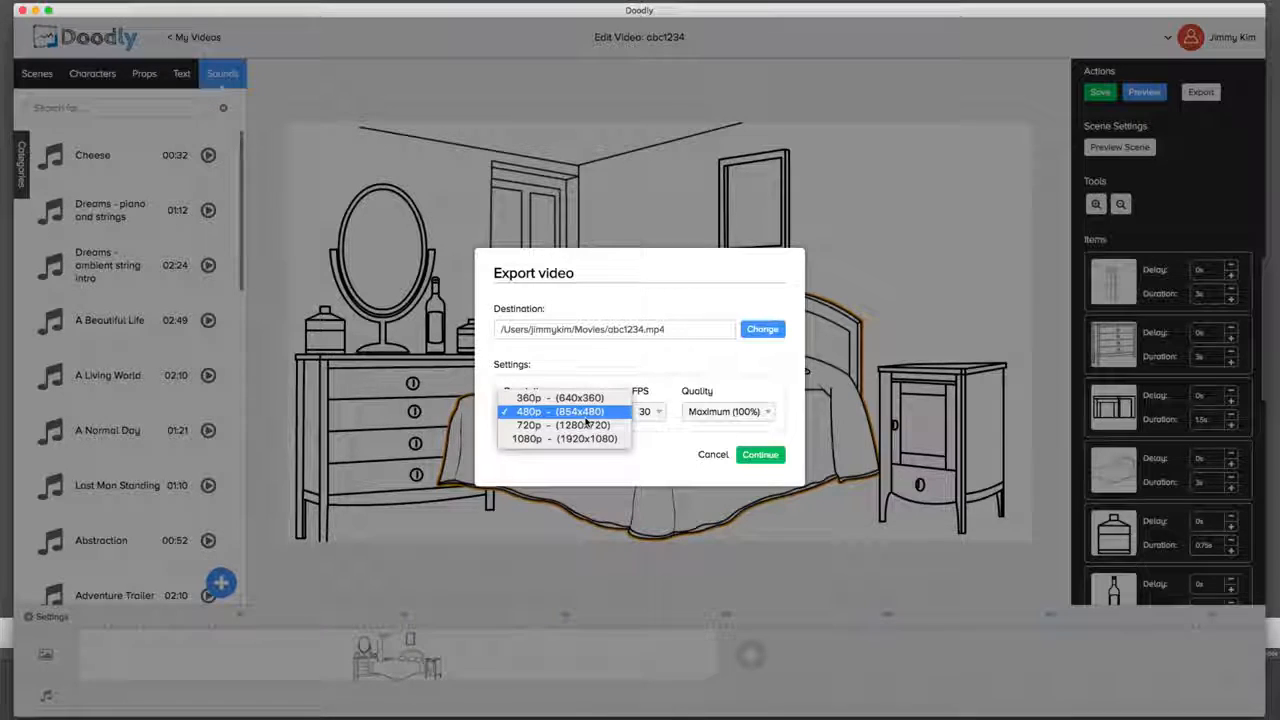
left_click(648, 373)
left_click(650, 411)
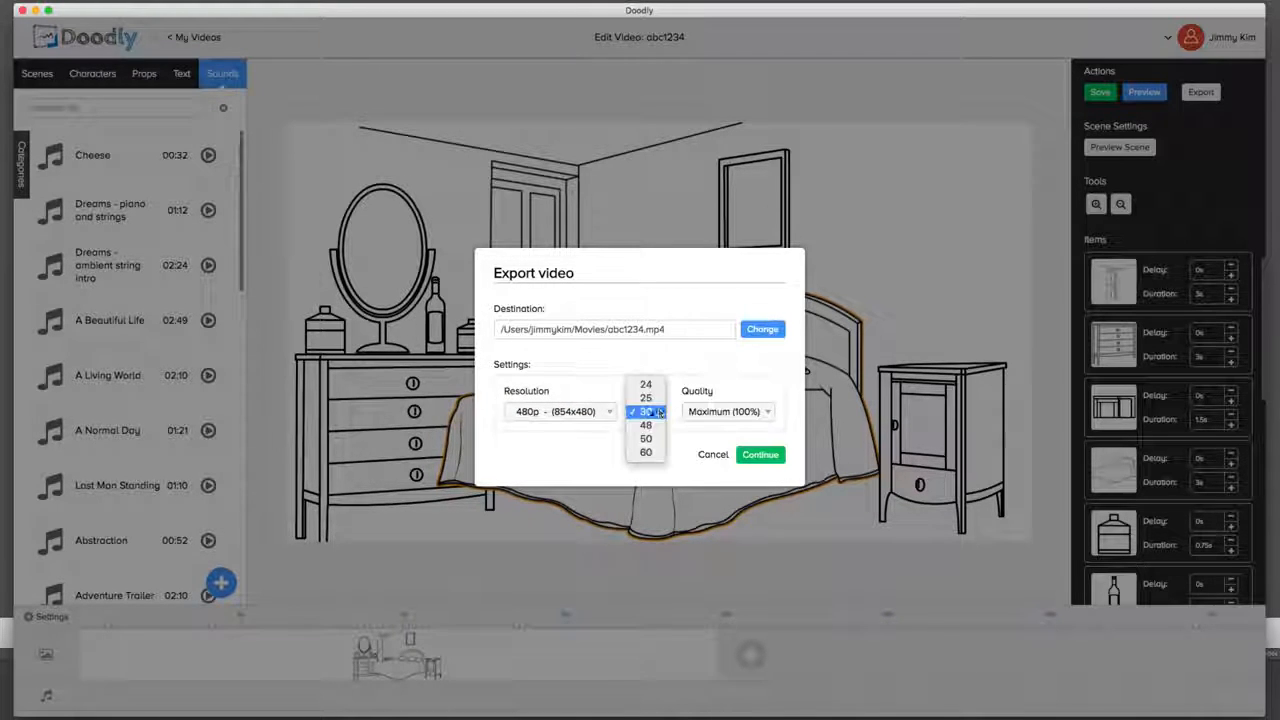
left_click(657, 418)
left_click(656, 415)
Step: Check the resolution and quality options for the export, and cancel it without exporting the video
left_click(595, 392)
left_click(583, 407)
left_click(689, 379)
left_click(697, 409)
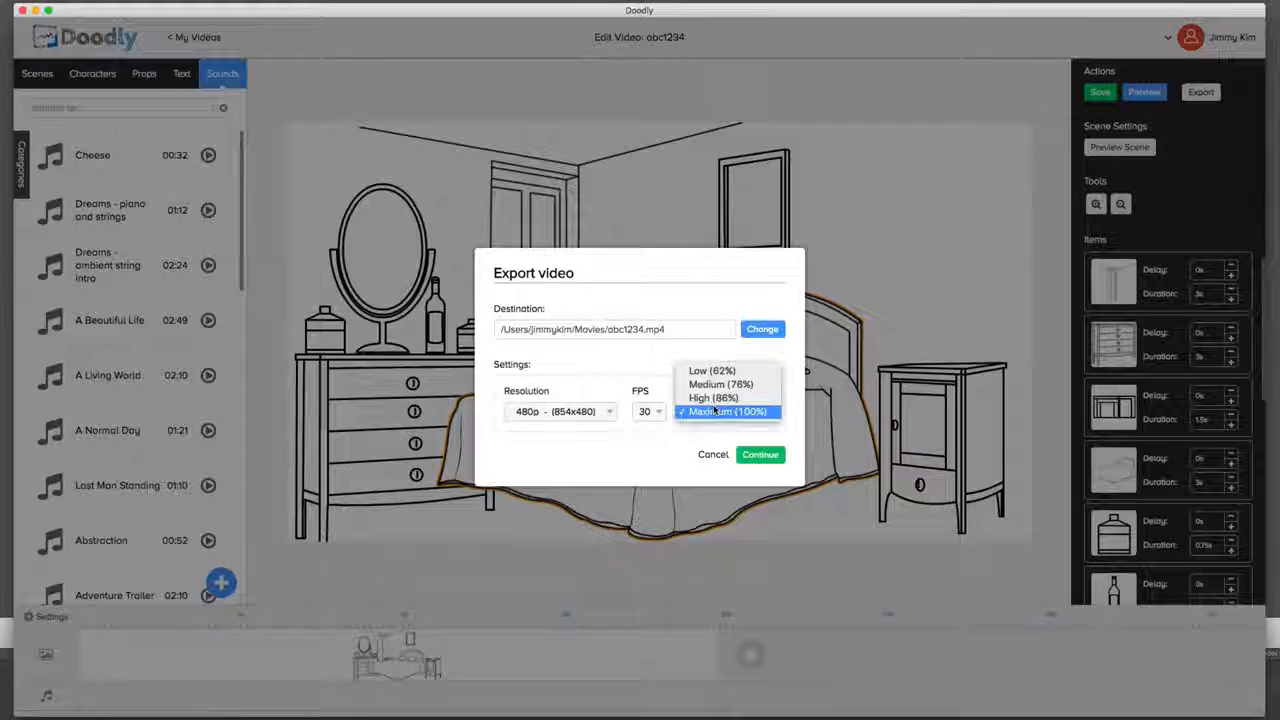
left_click(592, 362)
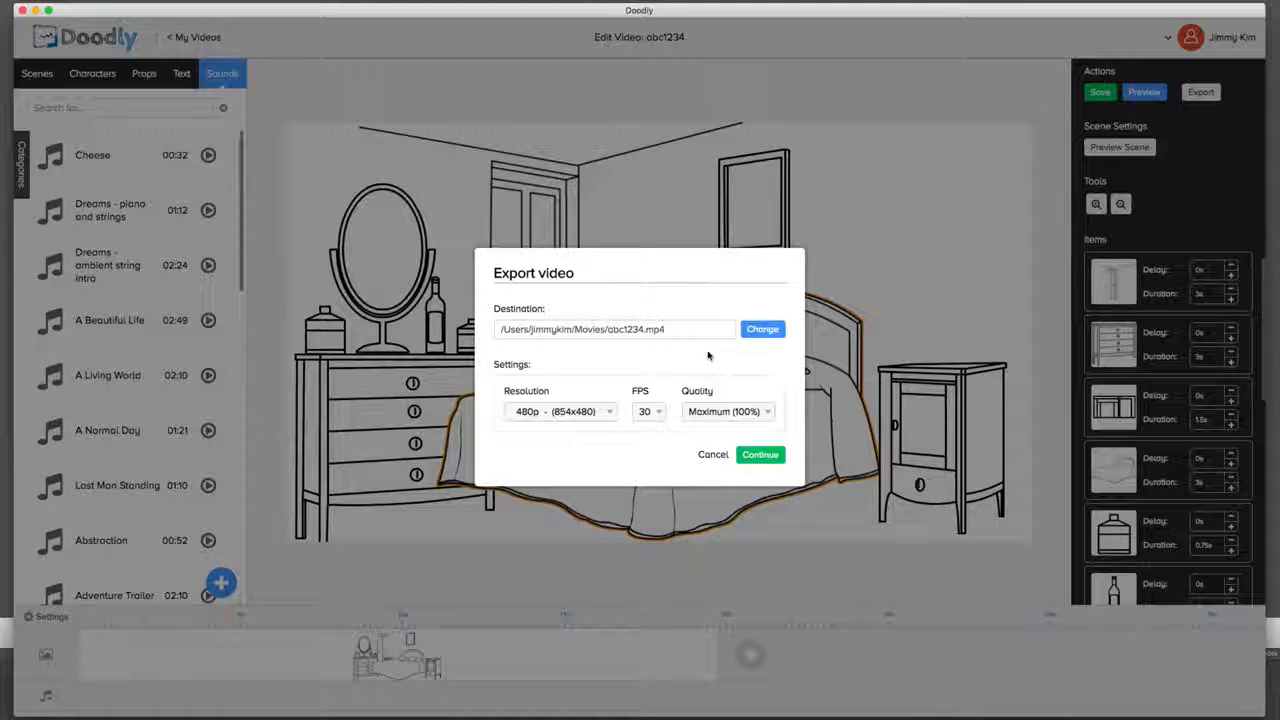
left_click(711, 454)
Step: Change the video style to Blackboard and apply the setting to the bedroom scene
left_click(42, 619)
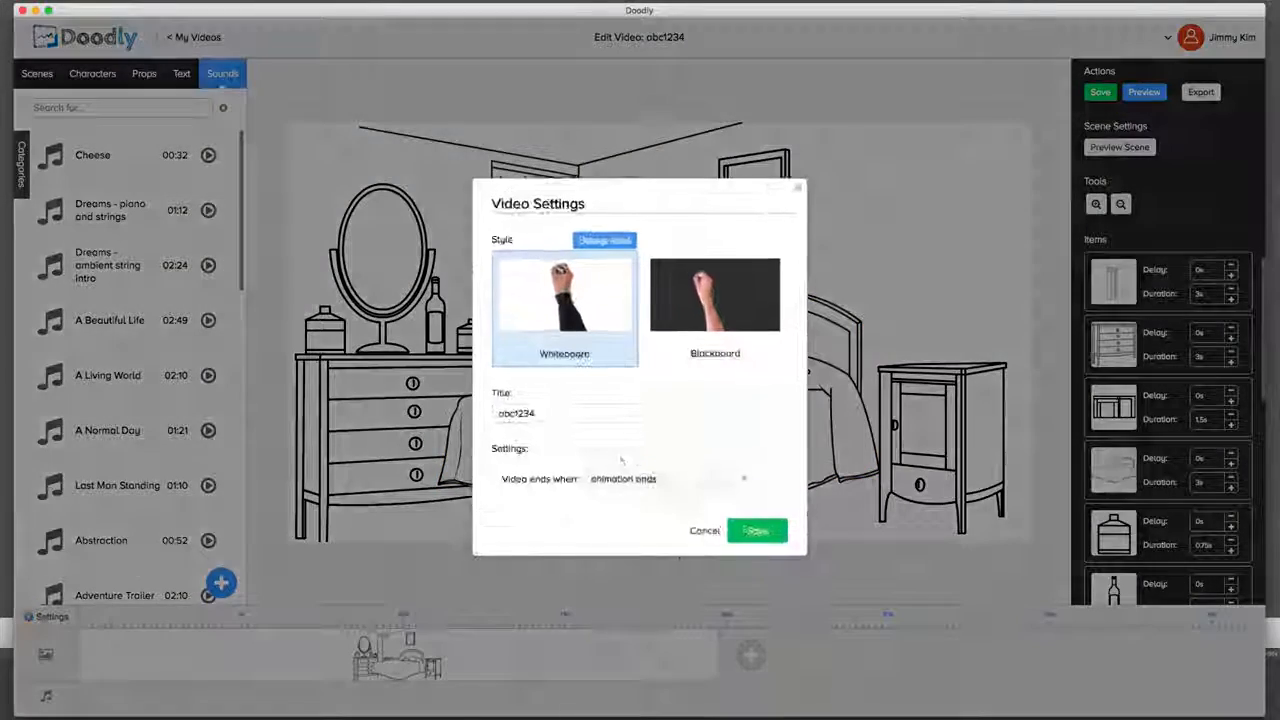
left_click(690, 300)
left_click(782, 543)
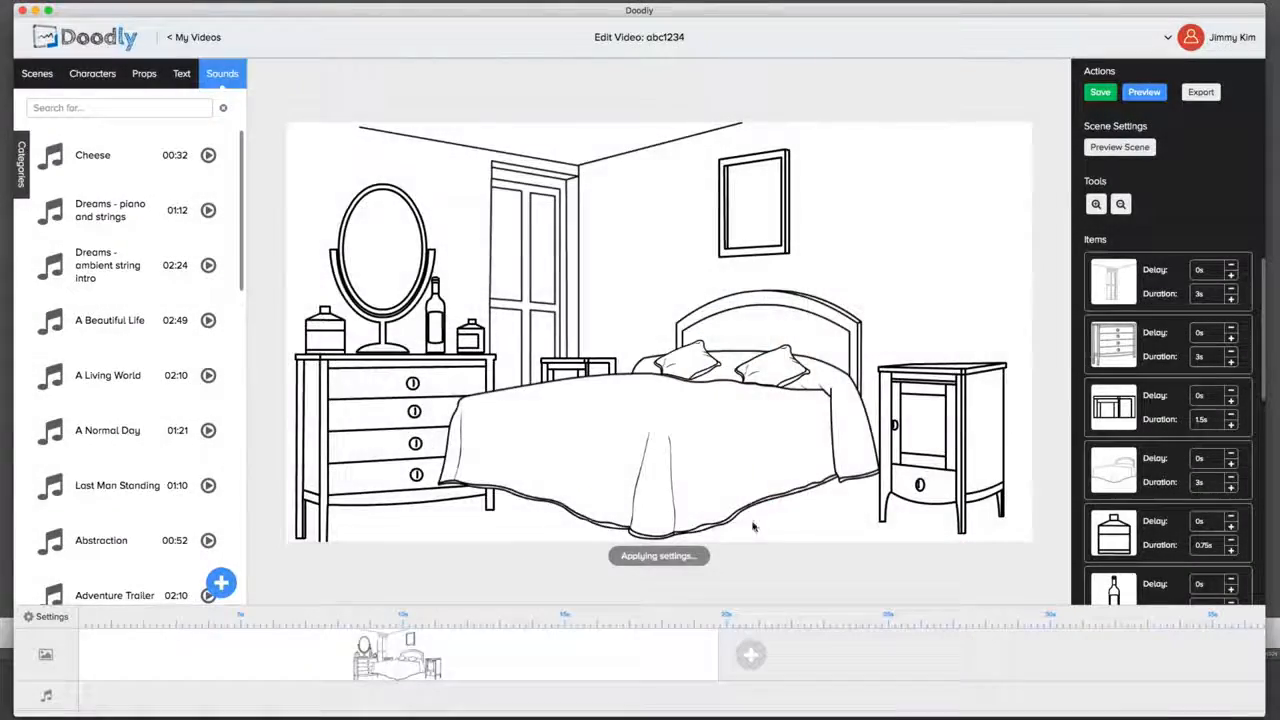
left_click(760, 515)
Step: Switch the video style back to Whiteboard, keep the video ending when the animation ends, and save the settings
left_click(48, 617)
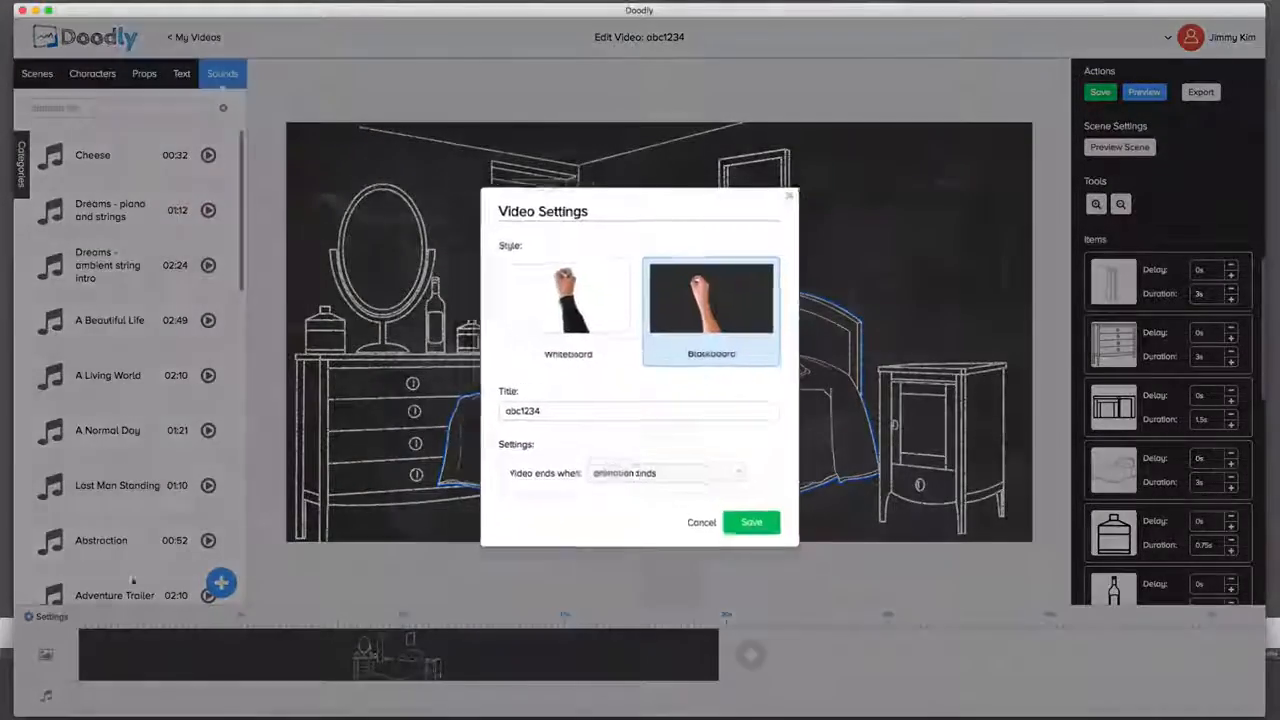
left_click(568, 317)
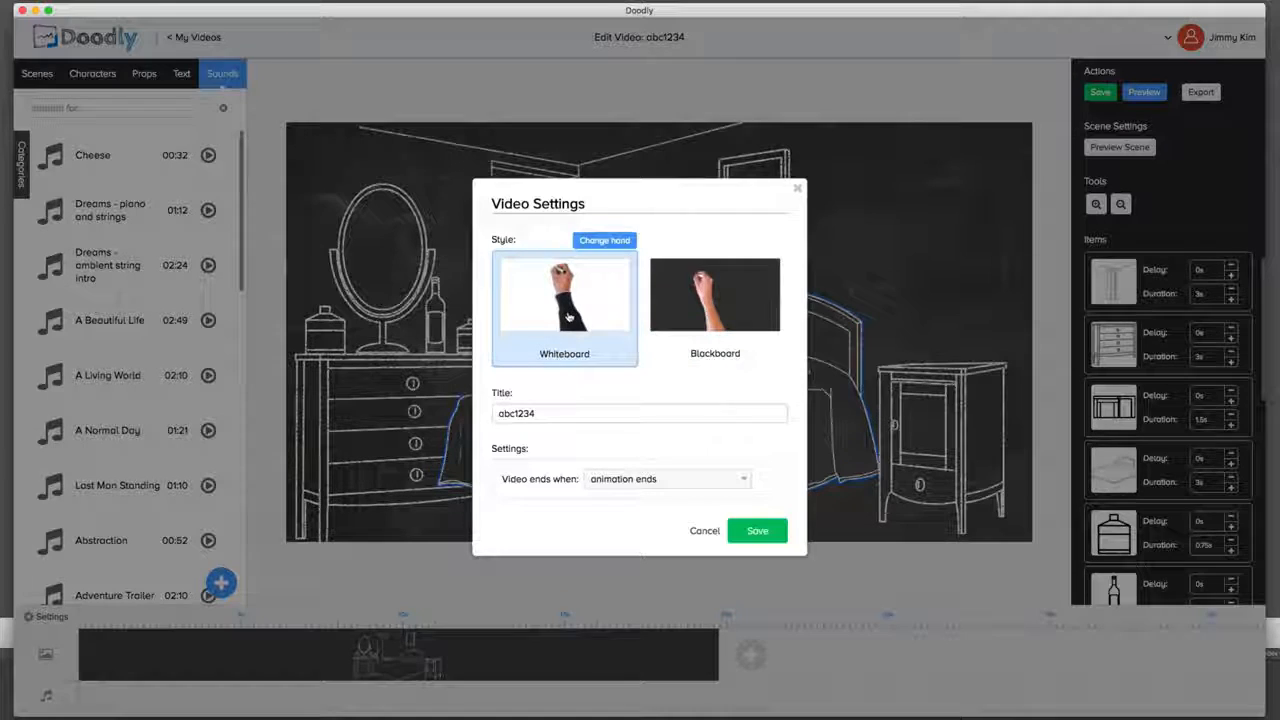
left_click(687, 481)
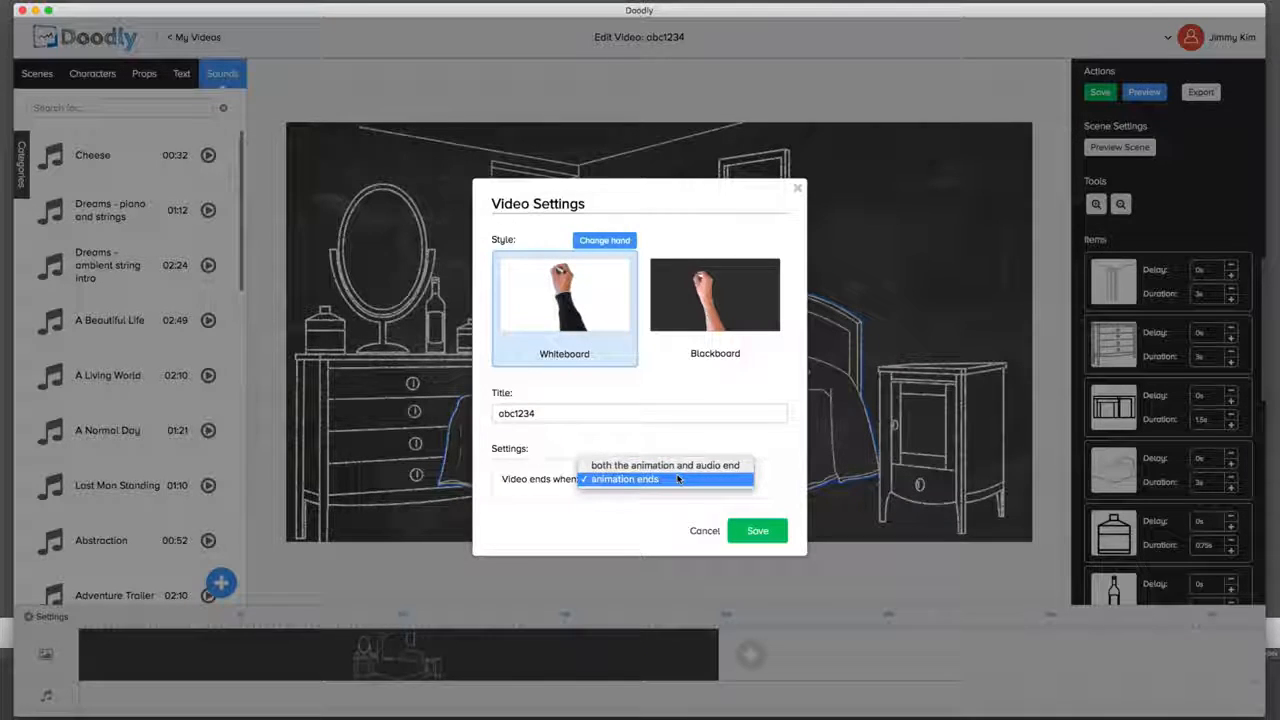
left_click(677, 479)
left_click(757, 530)
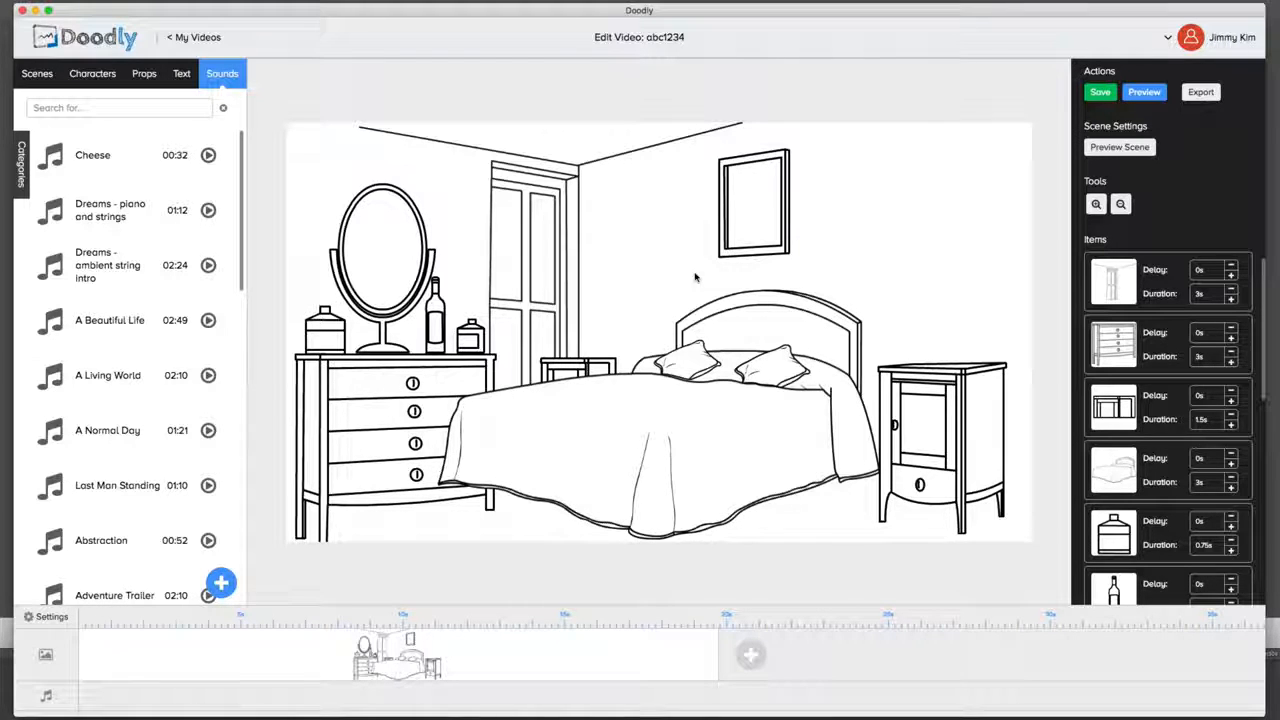
Step: Show the text styles and the ready-made scenes, and preview the whole bedroom video
left_click(181, 73)
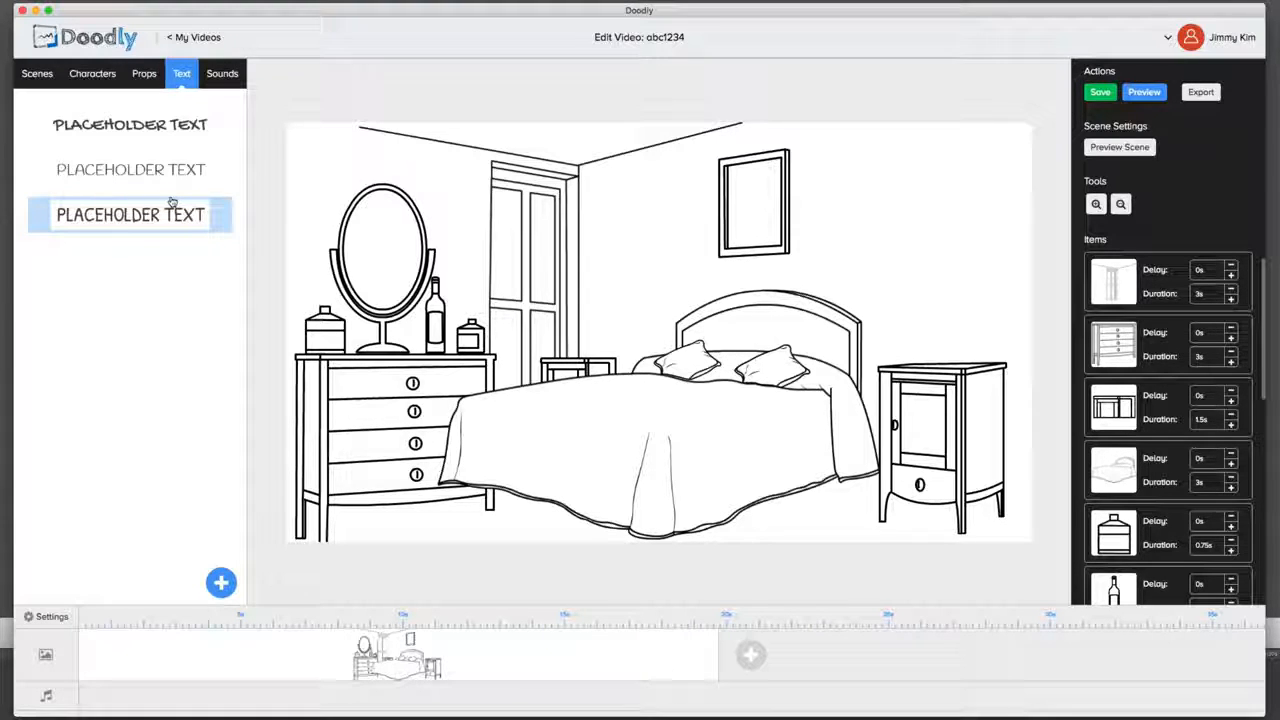
left_click(48, 82)
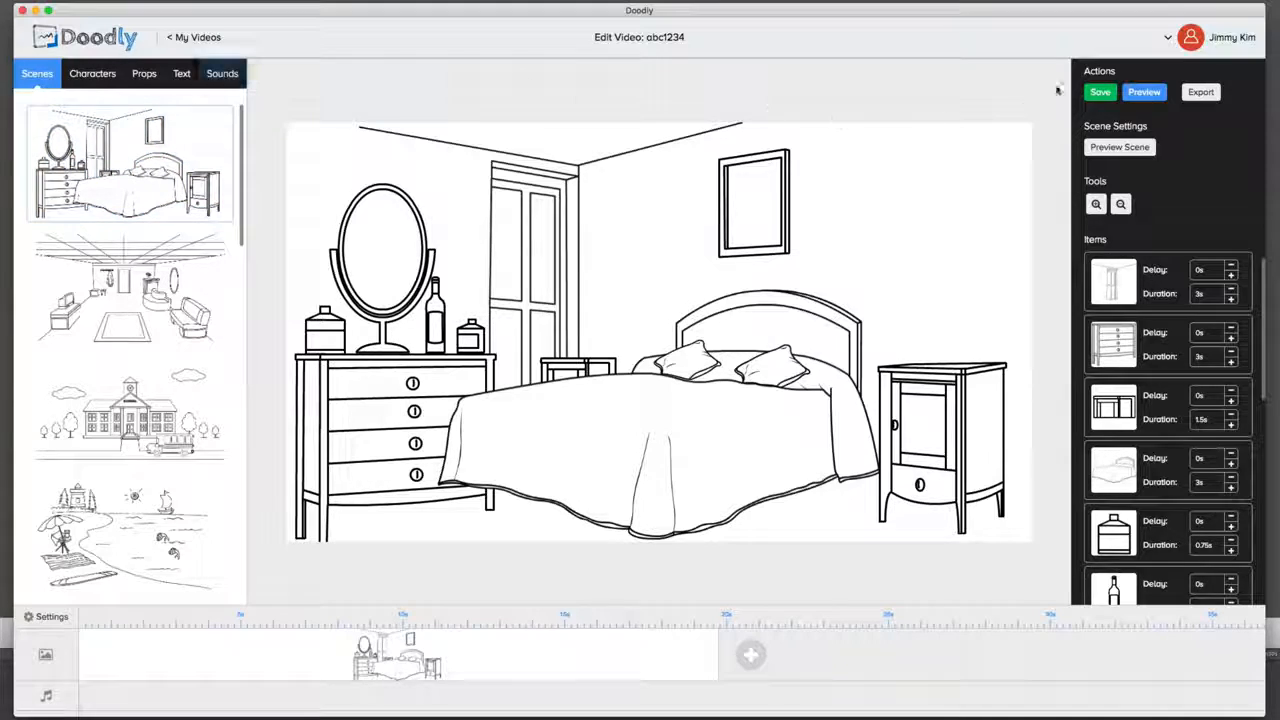
left_click(1140, 92)
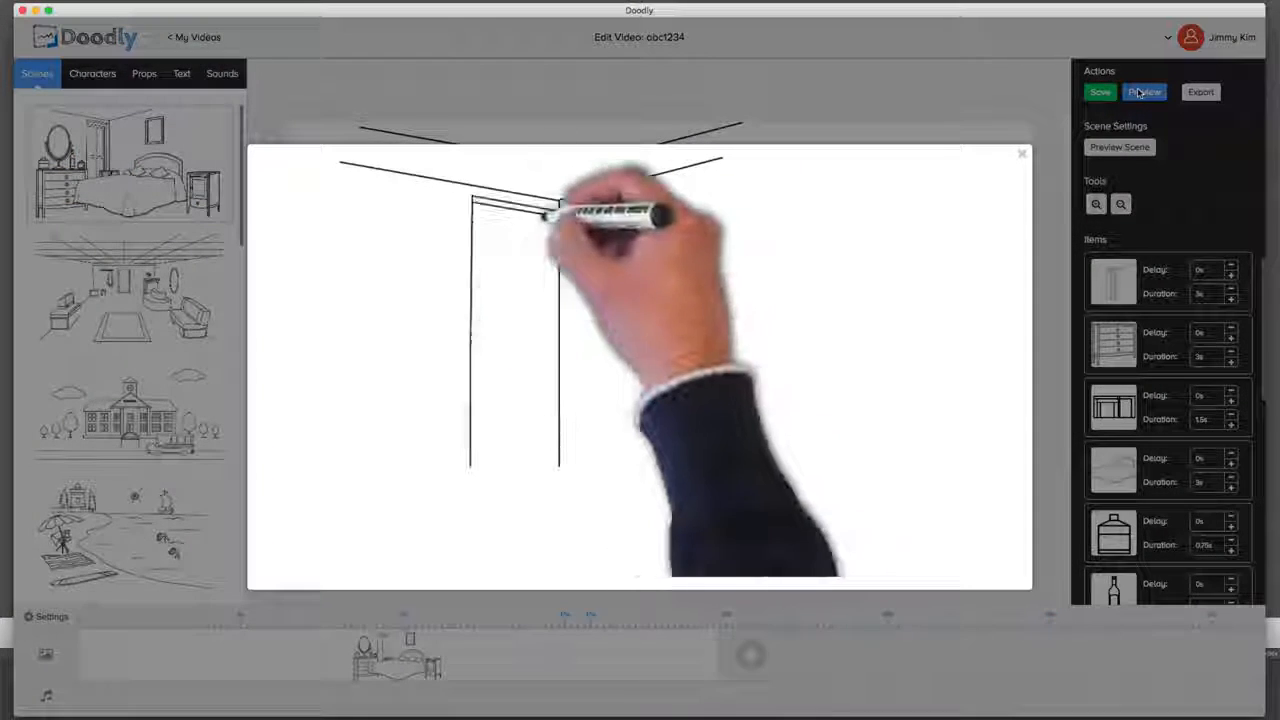